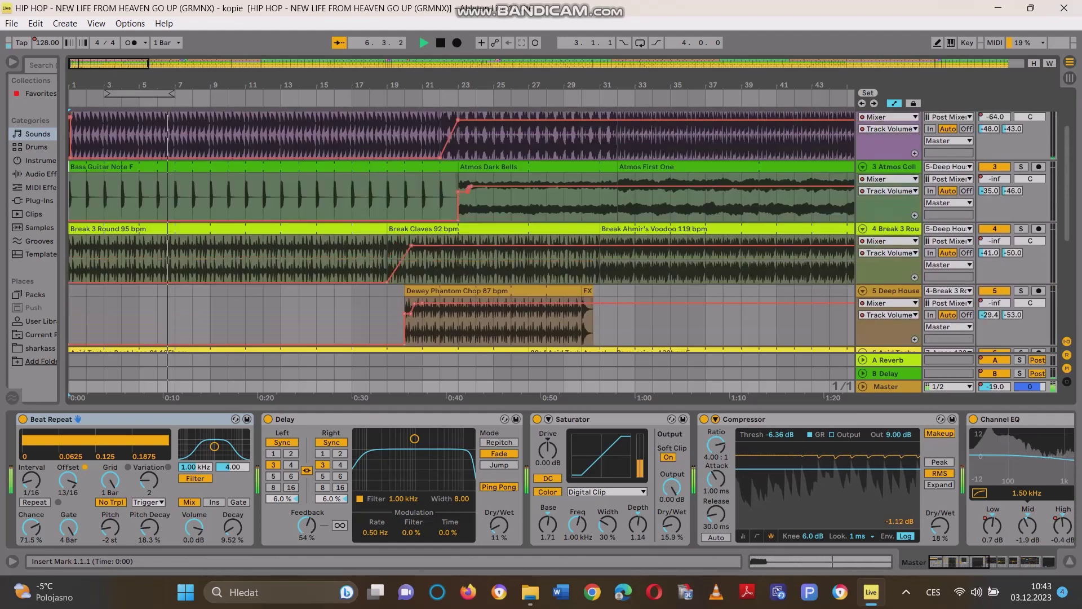
- Look over the arrangement tracks, and examine the Master effect chain from Beat Repeat through Tuner in Session View
{"action": "scroll", "coordinate": [479, 257], "scroll_direction": "down", "scroll_amount": 2}
{"action": "scroll", "coordinate": [479, 256], "scroll_direction": "down", "scroll_amount": 3}
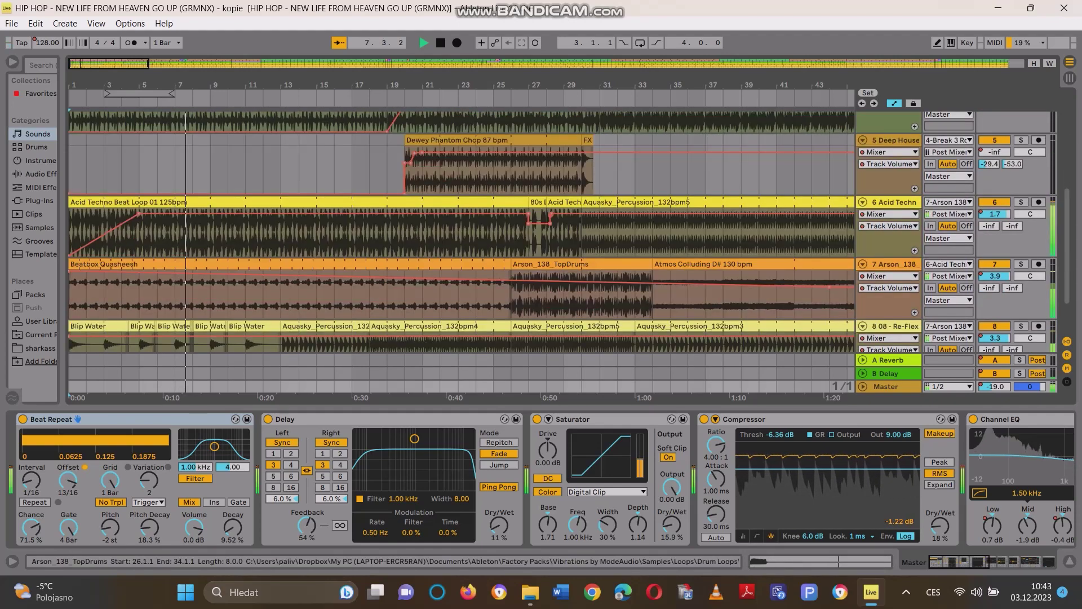
{"action": "key", "text": "Tab"}
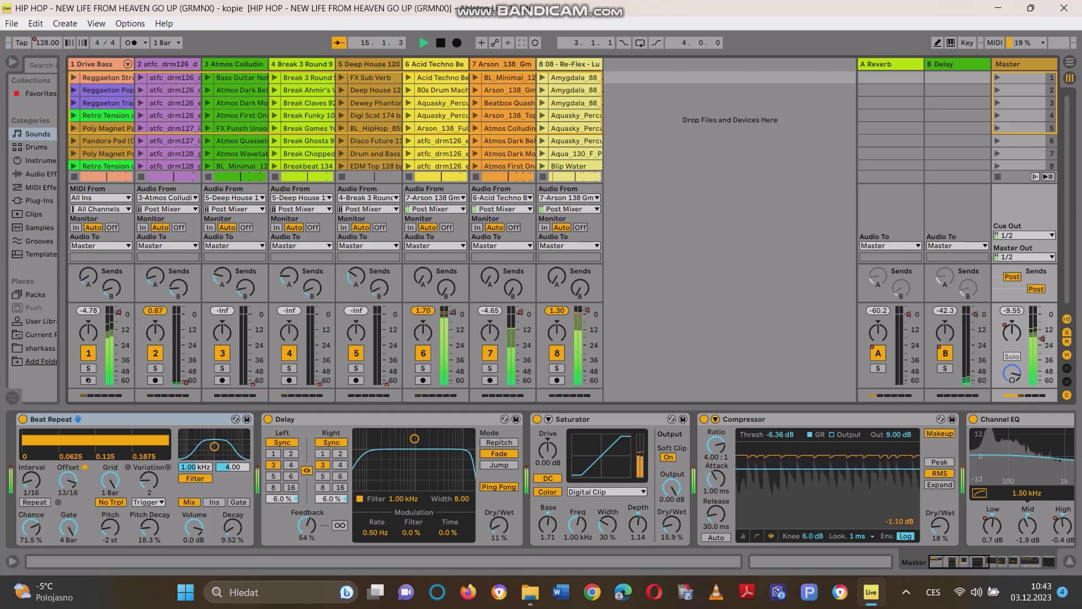
{"action": "scroll", "coordinate": [542, 480], "scroll_direction": "right", "scroll_amount": 5}
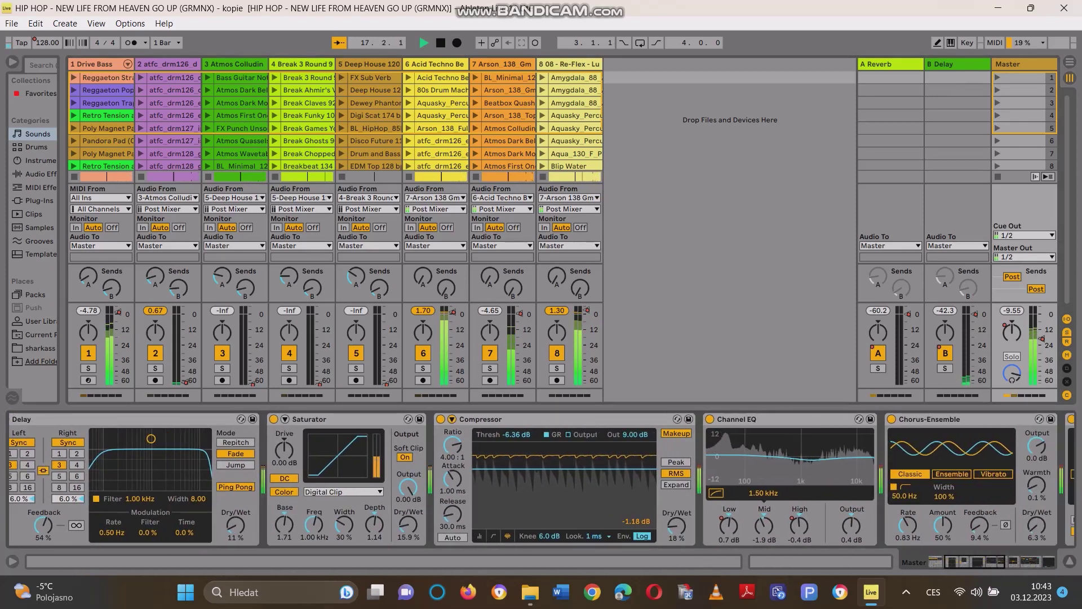
{"action": "scroll", "coordinate": [541, 479], "scroll_direction": "right", "scroll_amount": 5}
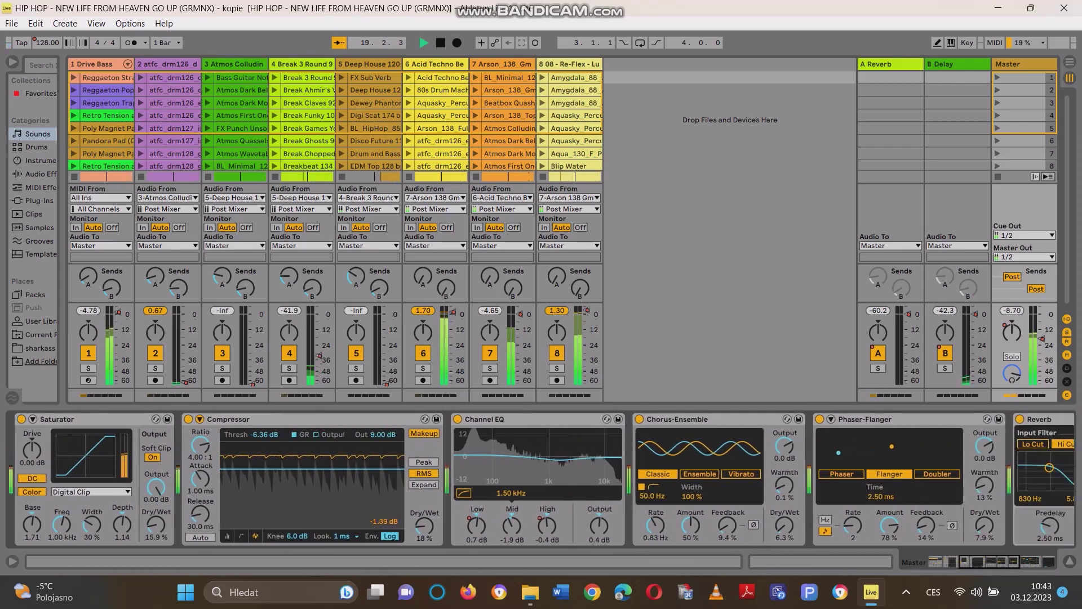
{"action": "scroll", "coordinate": [541, 479], "scroll_direction": "right", "scroll_amount": 8}
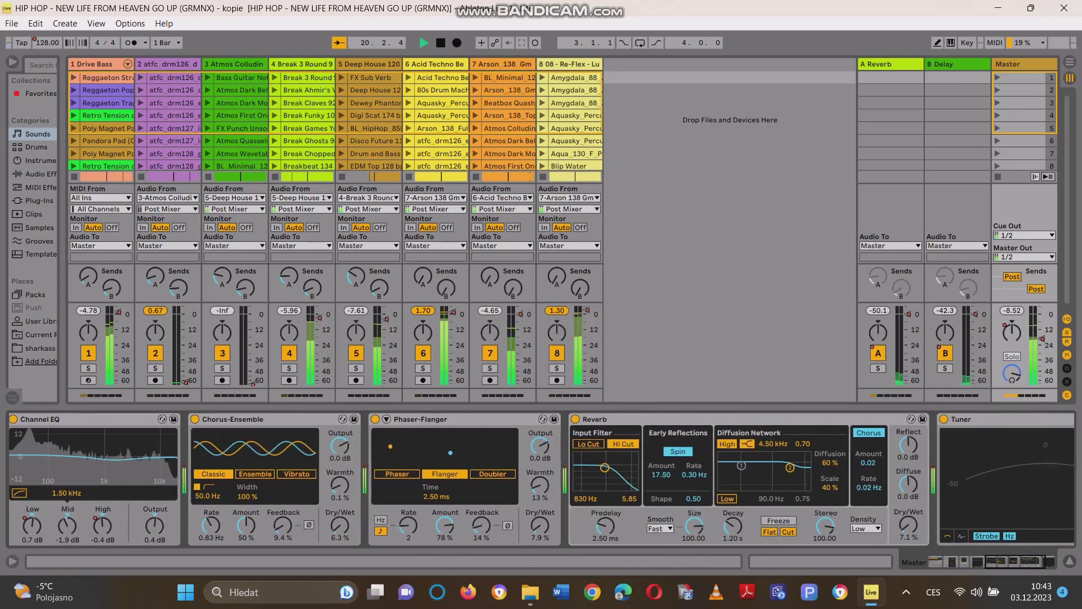
{"action": "scroll", "coordinate": [541, 479], "scroll_direction": "left", "scroll_amount": 2}
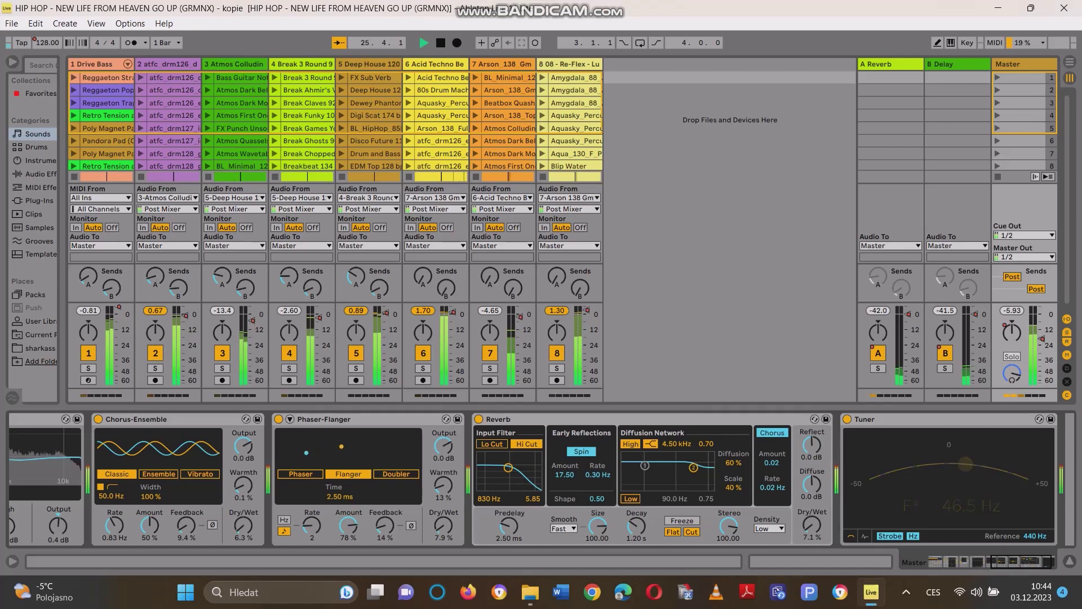
- Examine the clips and volume automation of all eight tracks in Arrangement View during playback
{"action": "key", "text": "Tab"}
{"action": "scroll", "coordinate": [461, 231], "scroll_direction": "up", "scroll_amount": 10}
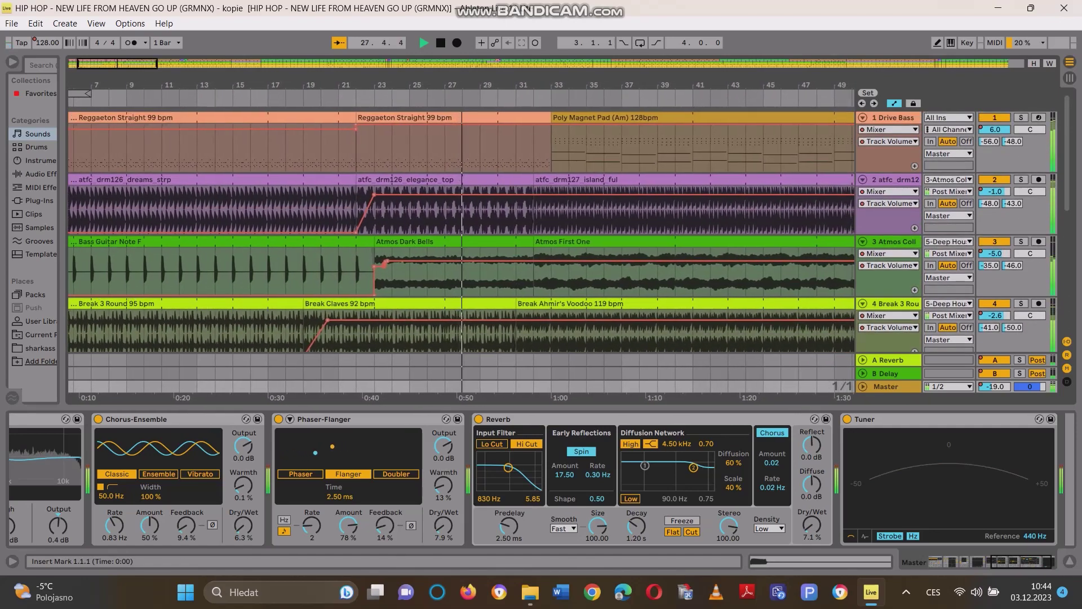
{"action": "scroll", "coordinate": [620, 226], "scroll_direction": "down", "scroll_amount": 10}
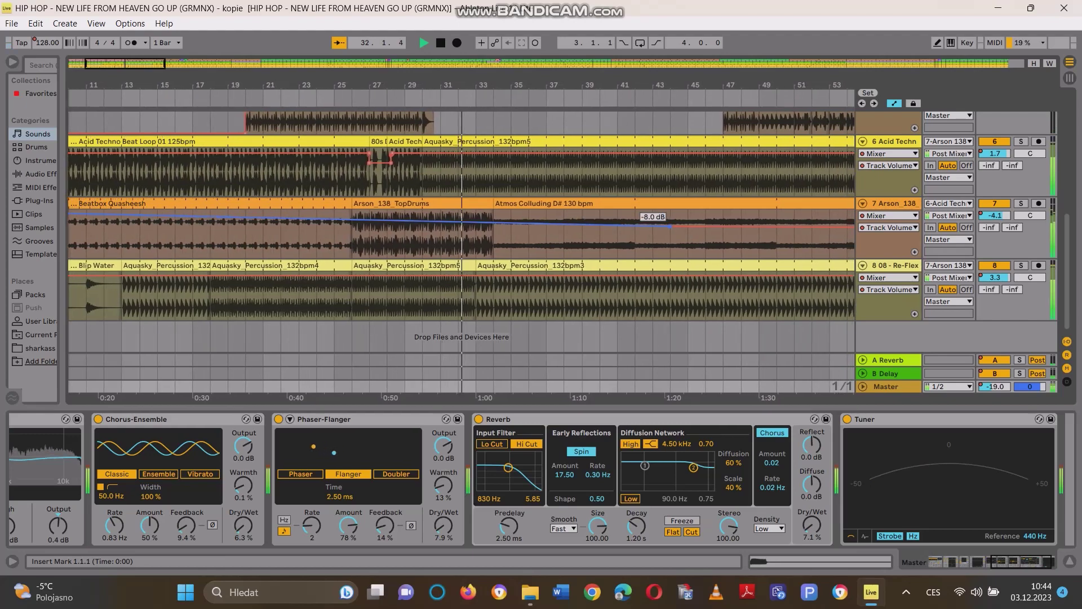
{"action": "scroll", "coordinate": [461, 231], "scroll_direction": "up", "scroll_amount": 2}
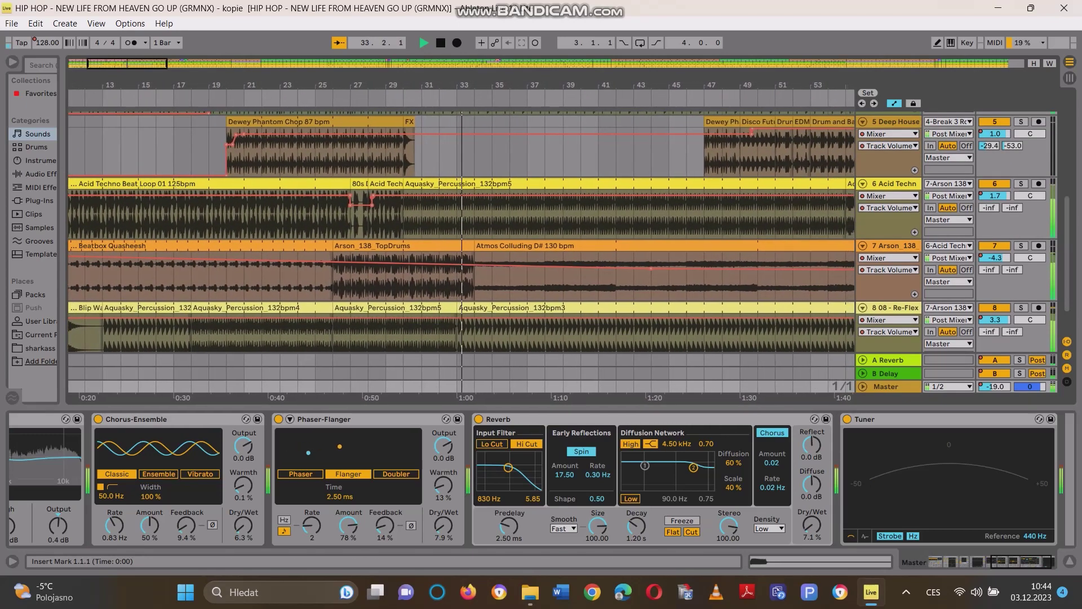
{"action": "scroll", "coordinate": [461, 231], "scroll_direction": "up", "scroll_amount": 3}
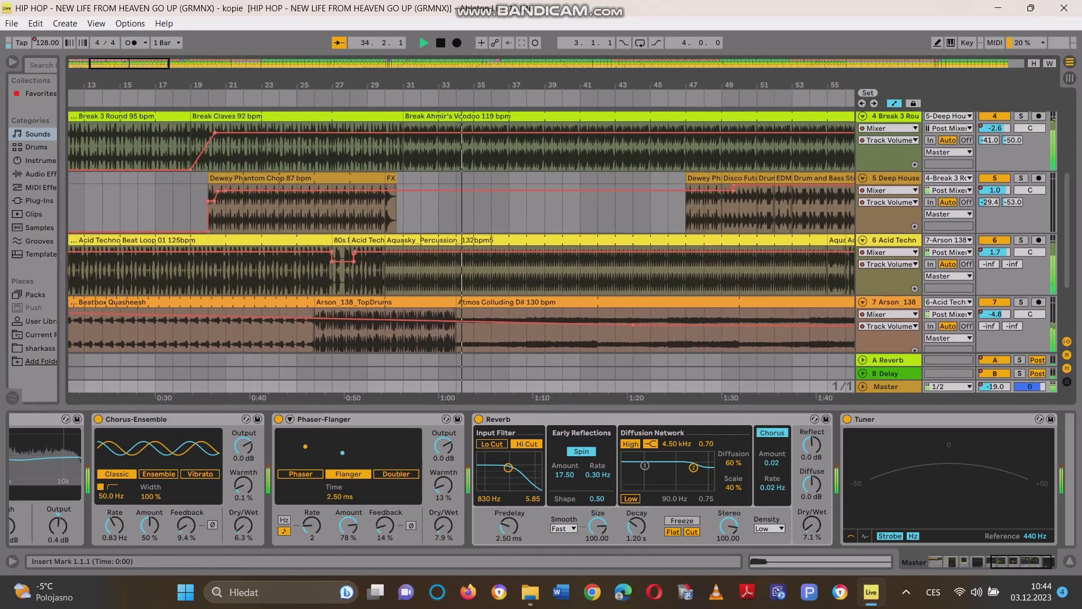
{"action": "scroll", "coordinate": [461, 230], "scroll_direction": "up", "scroll_amount": 4}
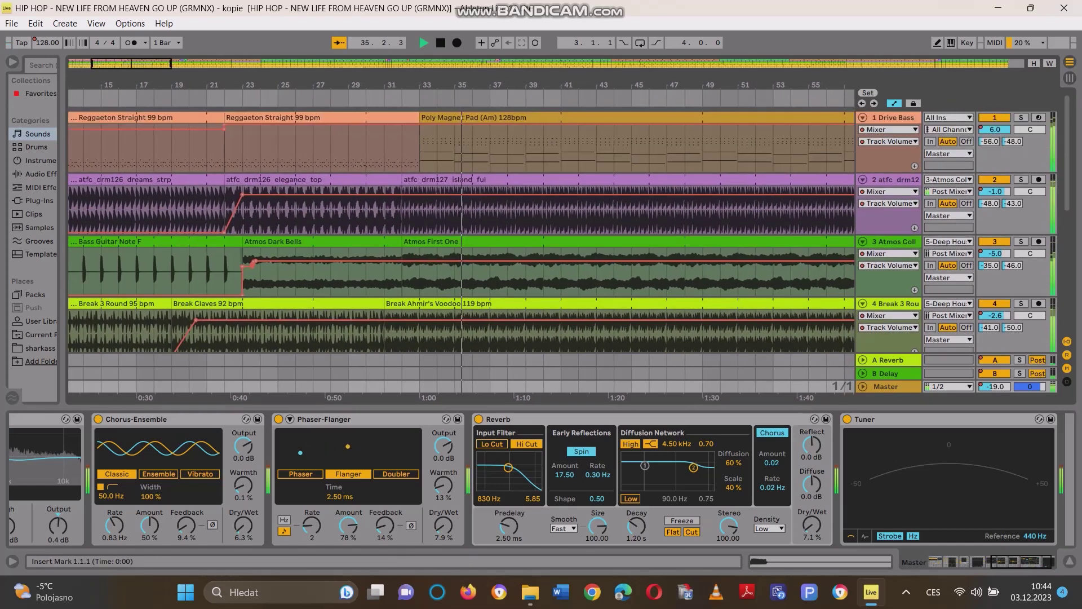
- In Session View, inspect the Drive Bass track's instrument and return to the Master track's effect chain
{"action": "key", "text": "Tab"}
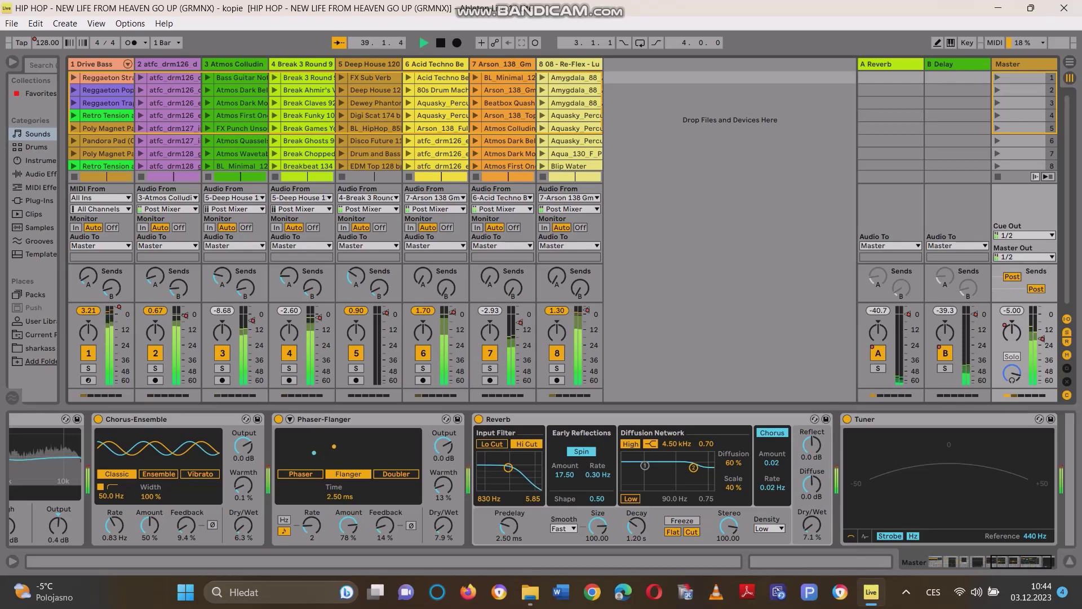
{"action": "left_click", "coordinate": [94, 64]}
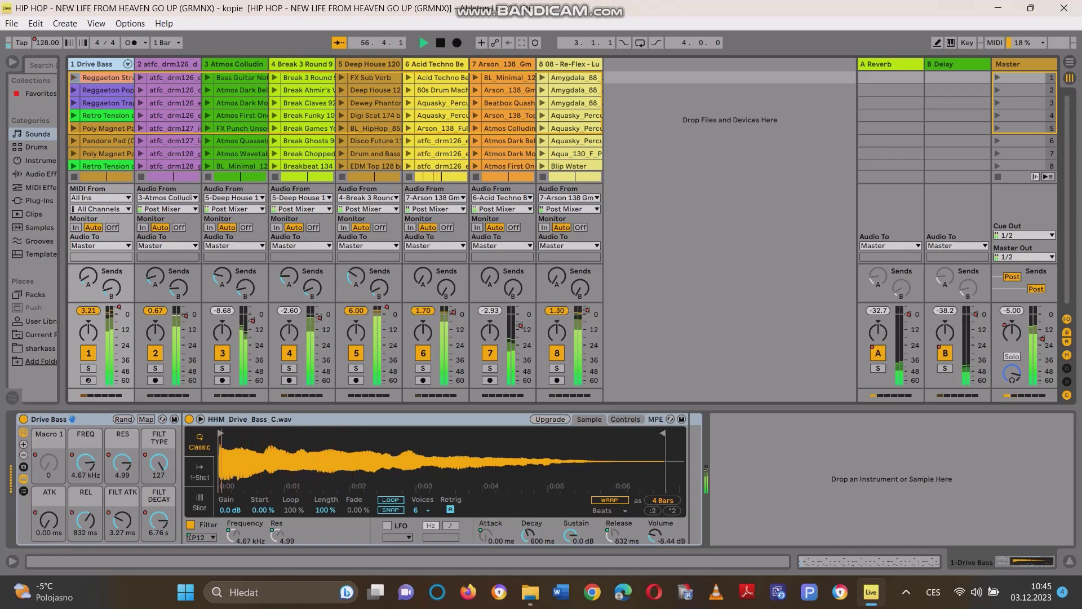
{"action": "left_click", "coordinate": [1024, 64]}
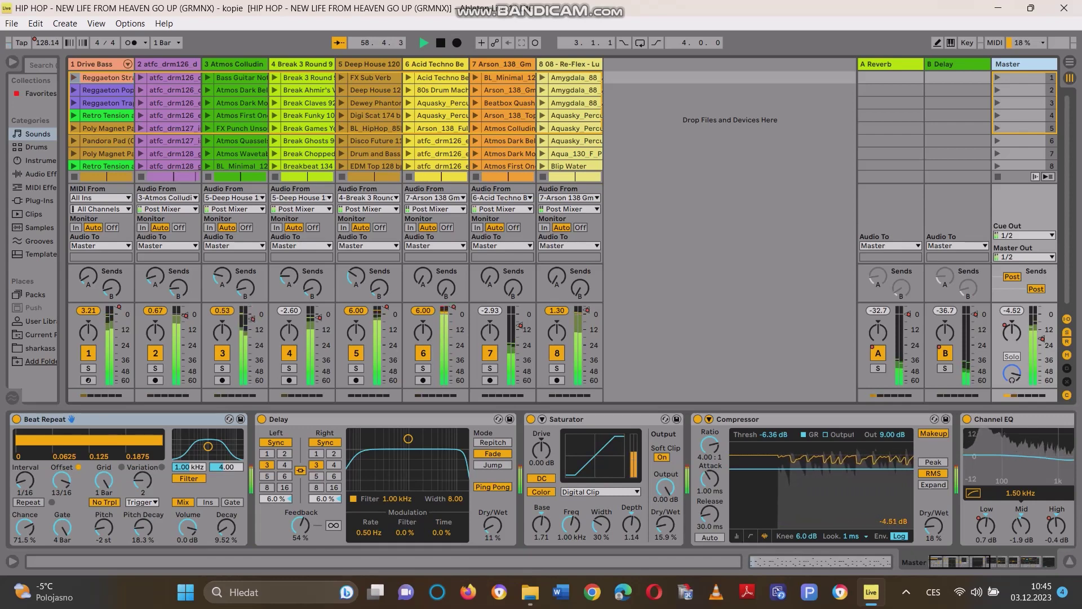
- View the Master Compressor in its transfer curve and collapsed displays, and return it to the activity view
{"action": "left_click", "coordinate": [749, 536]}
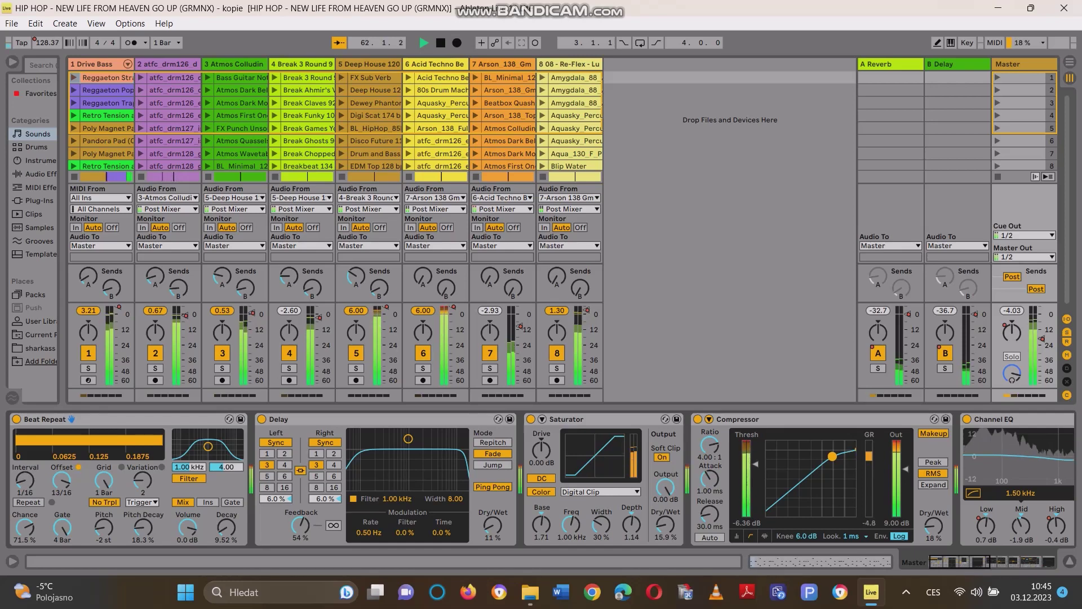
{"action": "left_click", "coordinate": [736, 536]}
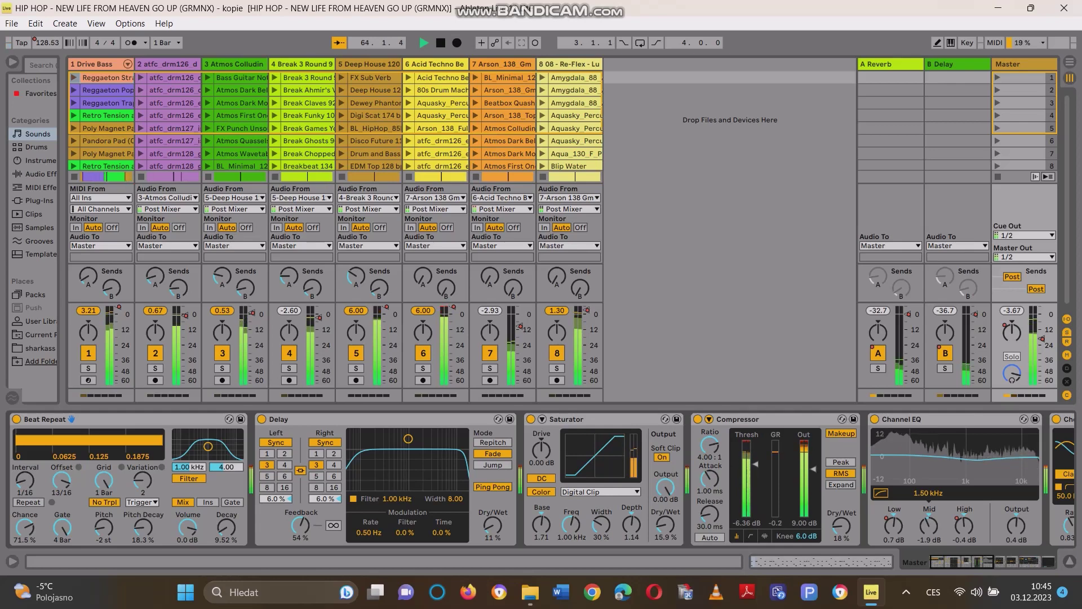
{"action": "left_click", "coordinate": [764, 536]}
- Inspect the remaining Master effects from Saturator through Channel EQ, Chorus-Ensemble, Phaser-Flanger and Reverb to Tuner
{"action": "scroll", "coordinate": [764, 536], "scroll_direction": "right", "scroll_amount": 5}
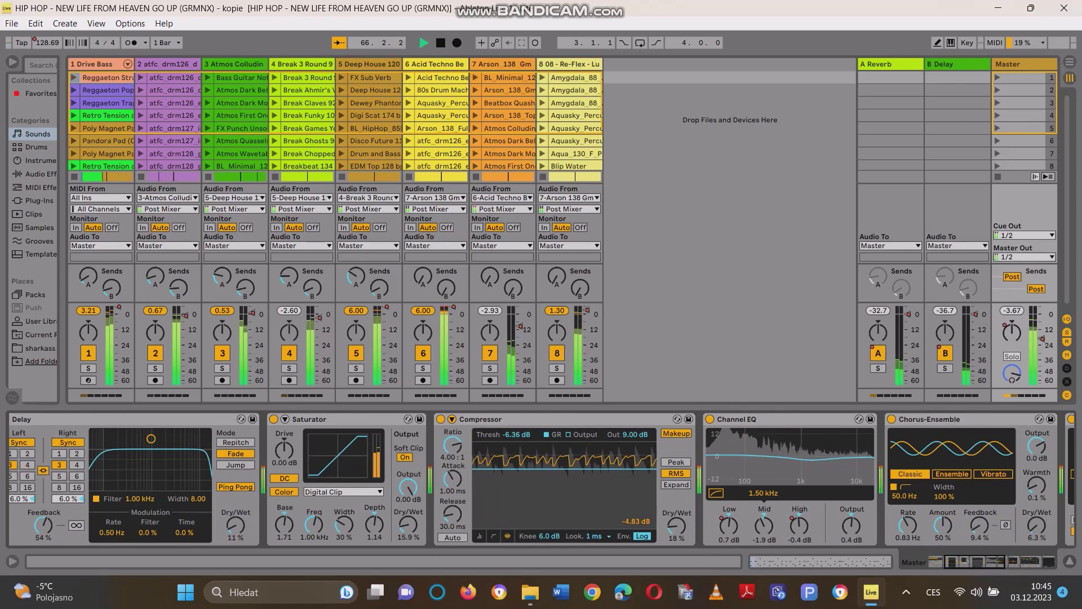
{"action": "scroll", "coordinate": [764, 536], "scroll_direction": "right", "scroll_amount": 4}
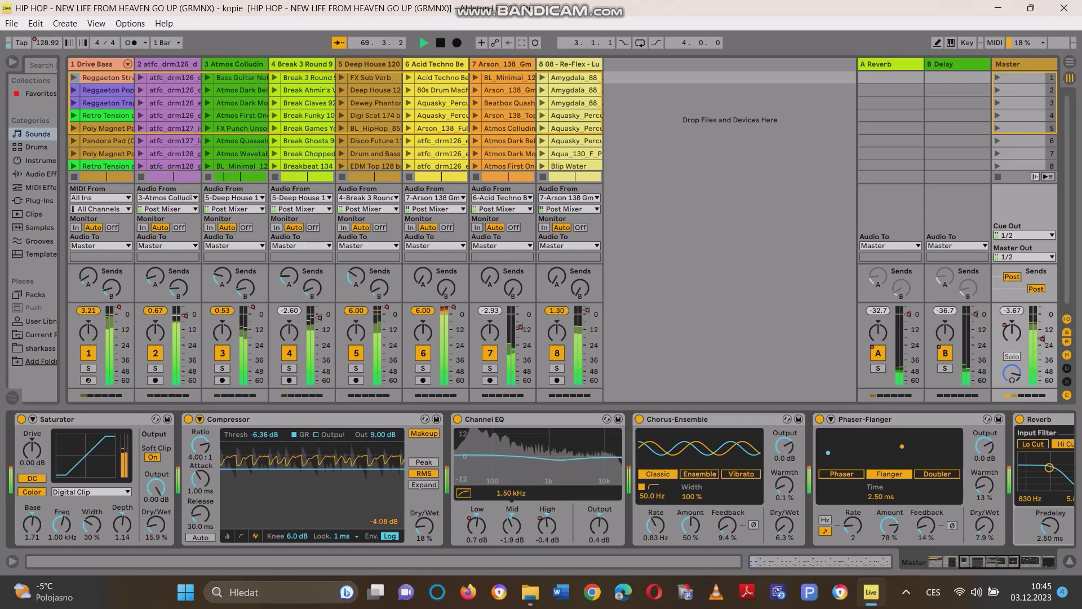
{"action": "scroll", "coordinate": [542, 480], "scroll_direction": "right", "scroll_amount": 4}
{"action": "scroll", "coordinate": [543, 480], "scroll_direction": "right", "scroll_amount": 4}
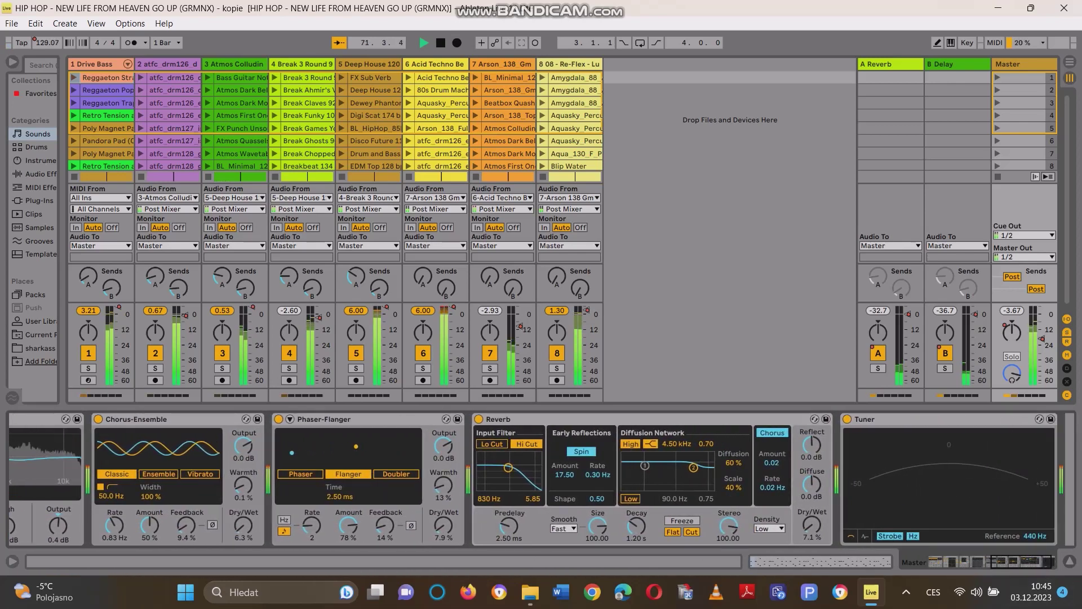
- Return to Arrangement View and examine the clips and volume automation on all tracks from about bar 72 to bar 92
{"action": "key", "text": "Tab"}
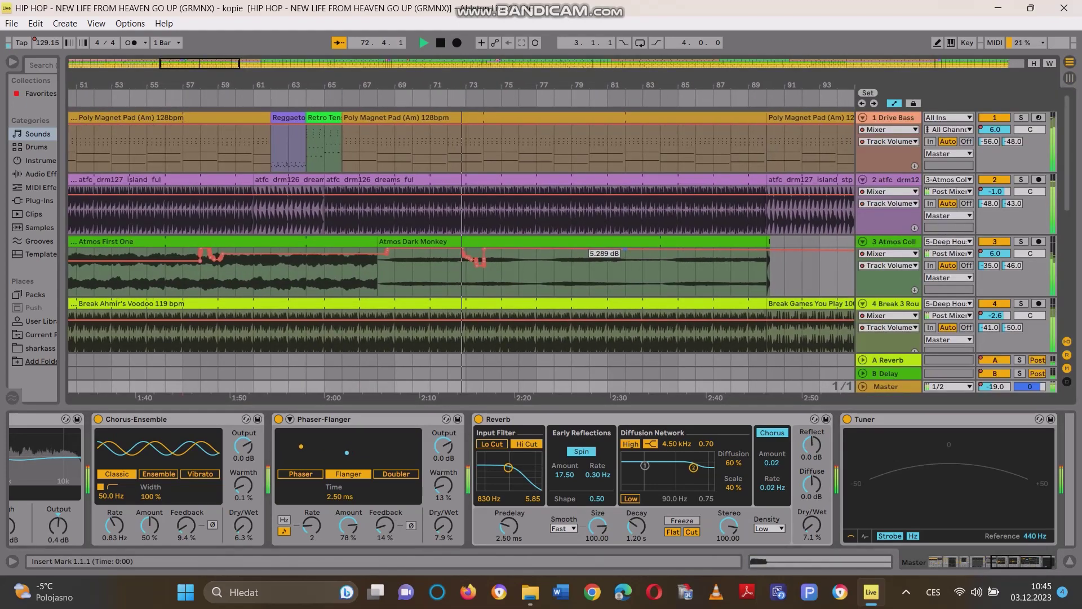
{"action": "scroll", "coordinate": [572, 216], "scroll_direction": "down", "scroll_amount": 2}
{"action": "scroll", "coordinate": [626, 260], "scroll_direction": "down", "scroll_amount": 8}
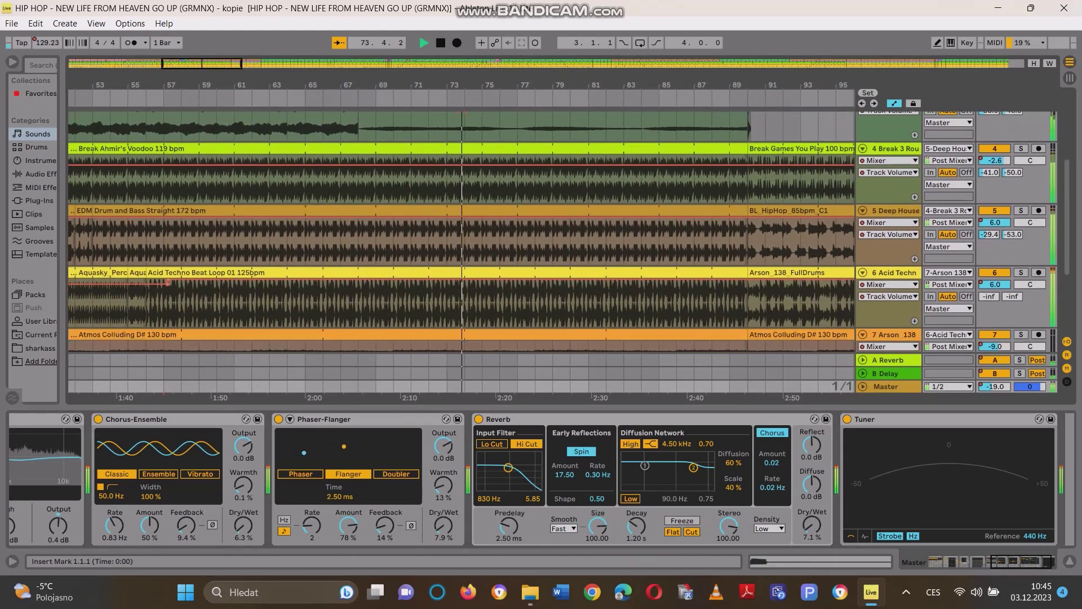
{"action": "scroll", "coordinate": [626, 260], "scroll_direction": "down", "scroll_amount": 1}
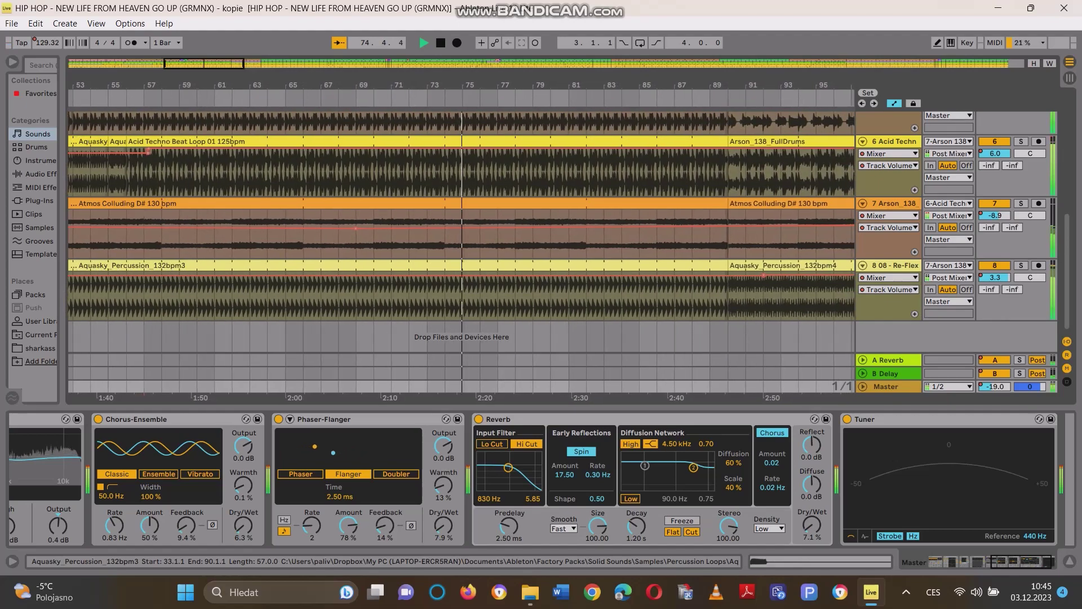
{"action": "scroll", "coordinate": [627, 259], "scroll_direction": "up", "scroll_amount": 4}
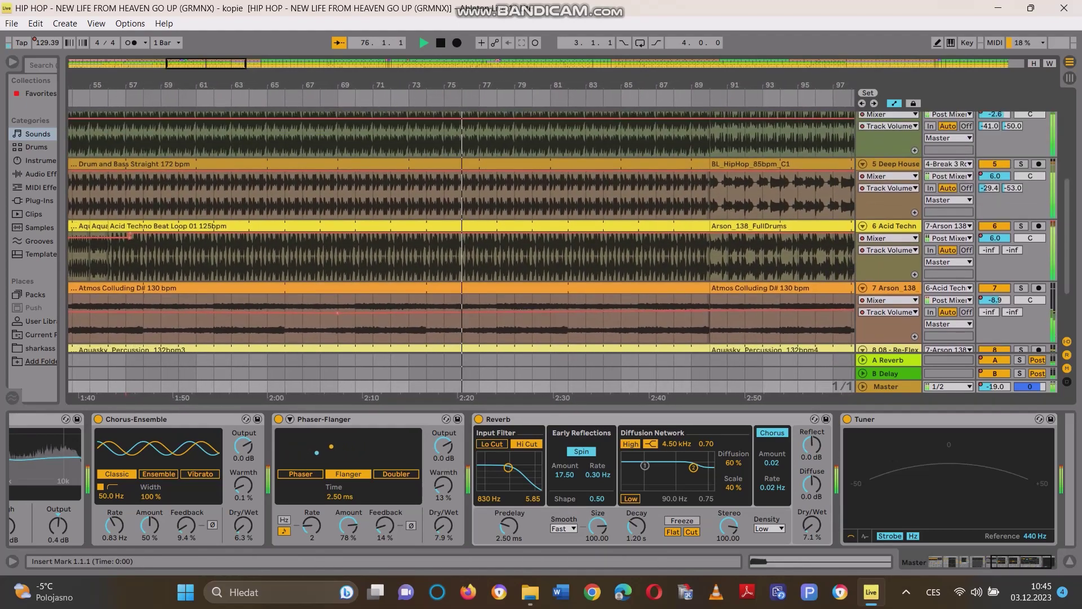
{"action": "scroll", "coordinate": [463, 231], "scroll_direction": "up", "scroll_amount": 6}
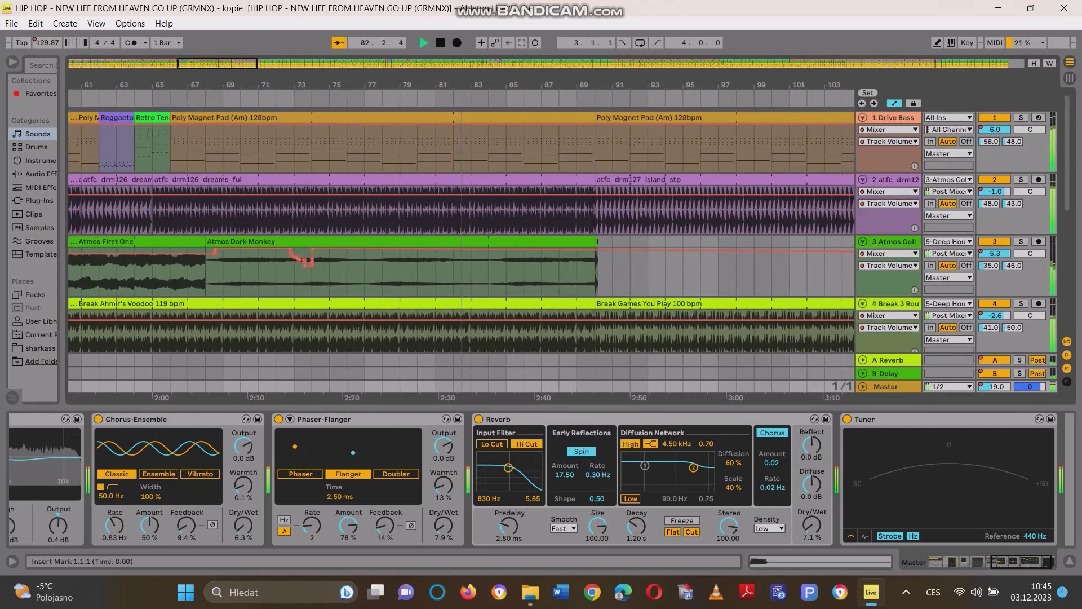
{"action": "scroll", "coordinate": [460, 232], "scroll_direction": "down", "scroll_amount": 5}
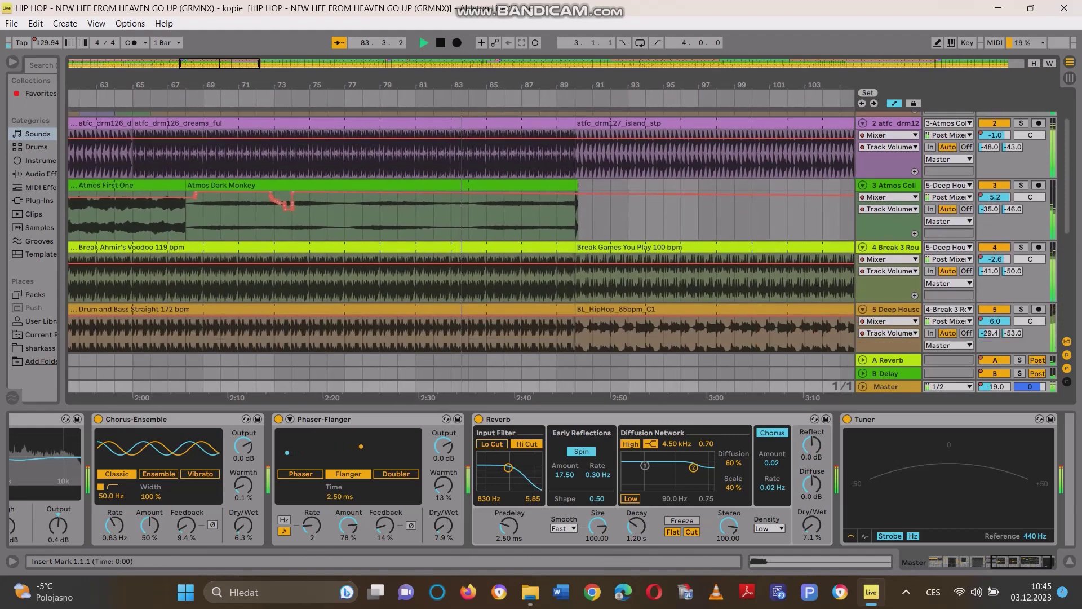
{"action": "scroll", "coordinate": [460, 231], "scroll_direction": "down", "scroll_amount": 5}
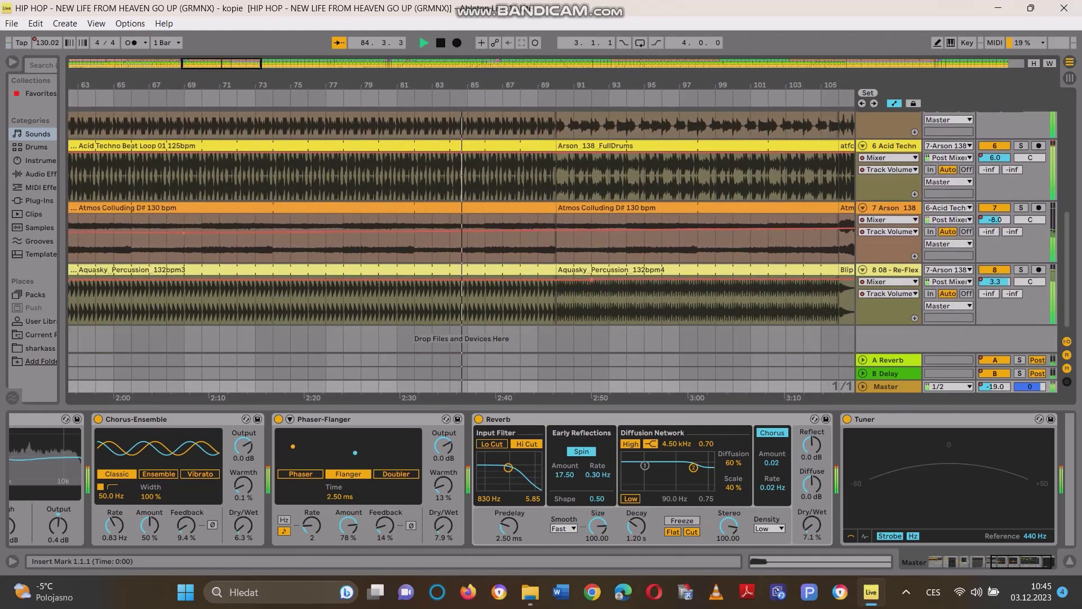
{"action": "scroll", "coordinate": [461, 231], "scroll_direction": "up", "scroll_amount": 2}
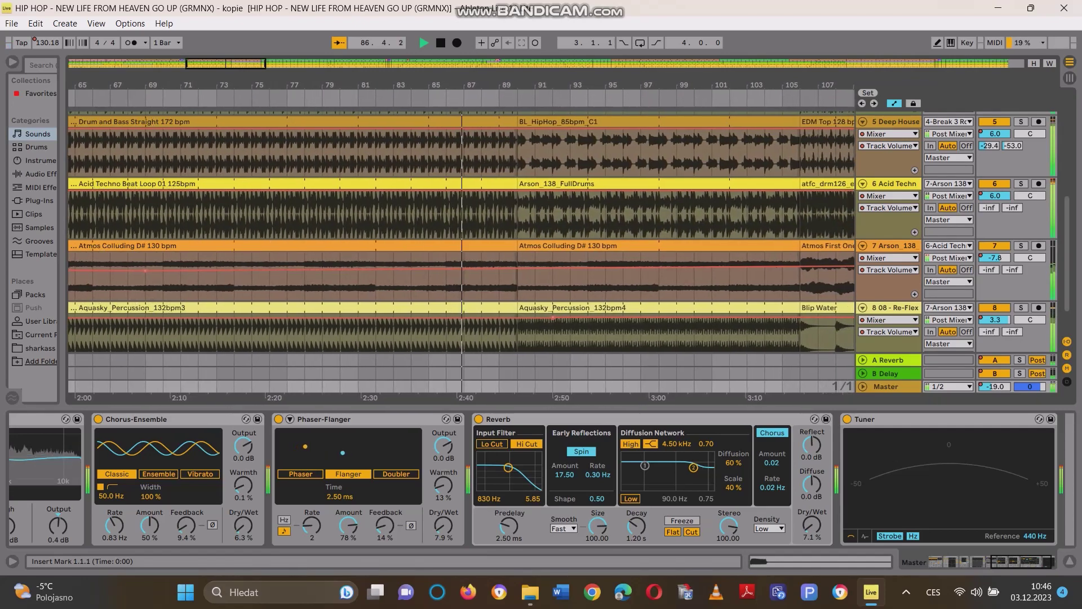
{"action": "scroll", "coordinate": [461, 231], "scroll_direction": "up", "scroll_amount": 4}
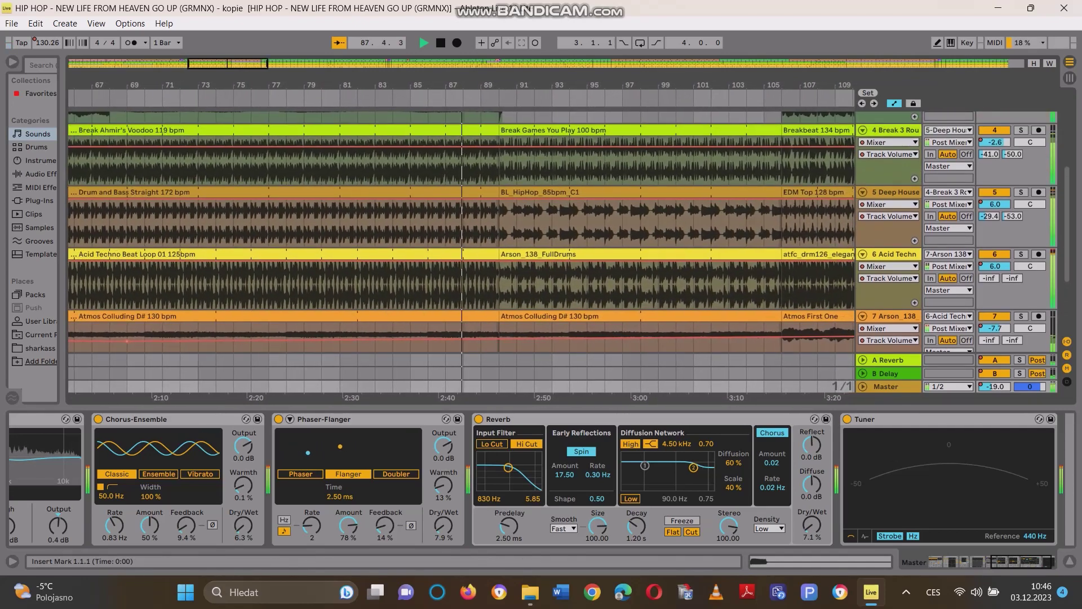
{"action": "scroll", "coordinate": [461, 231], "scroll_direction": "up", "scroll_amount": 6}
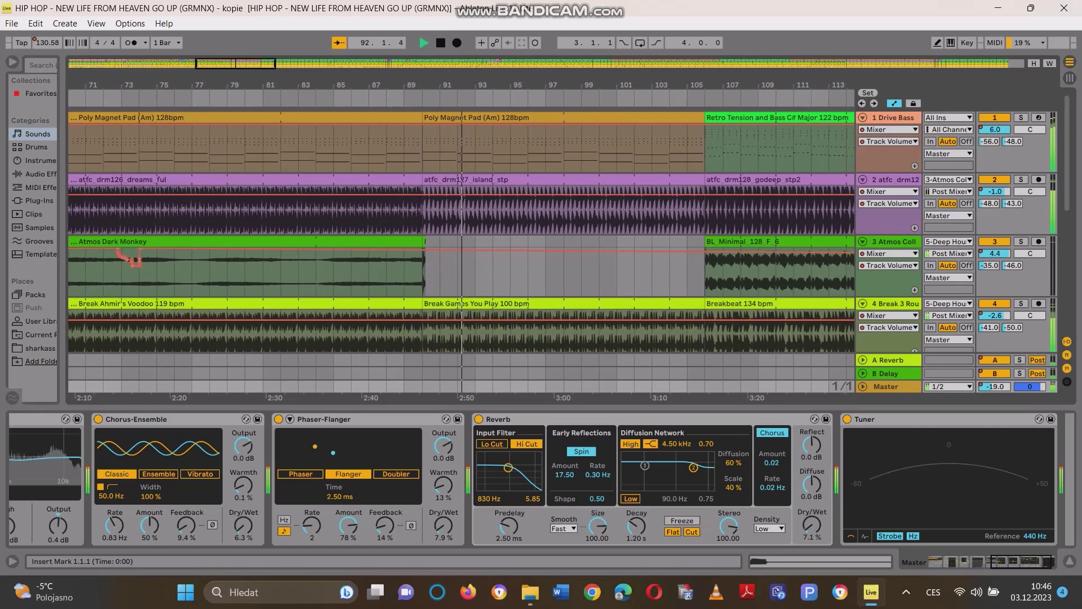
- Enlarge the arrangement overview to view the whole song's track layout, and shrink it back to a thin strip
{"action": "left_click_drag", "start_coordinate": [541, 71], "coordinate": [541, 129]}
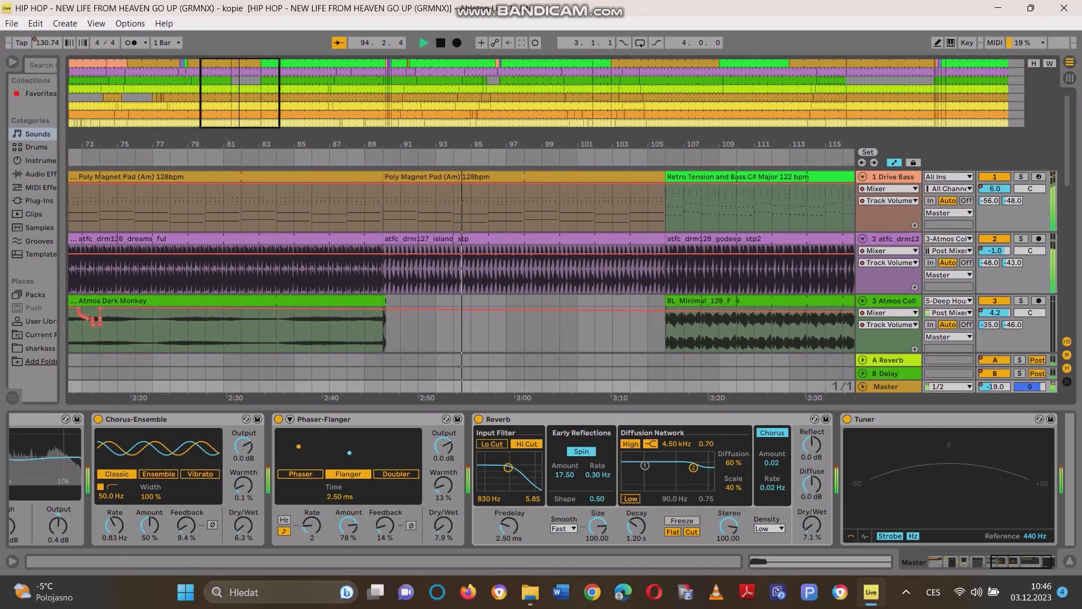
{"action": "scroll", "coordinate": [463, 265], "scroll_direction": "down", "scroll_amount": 2}
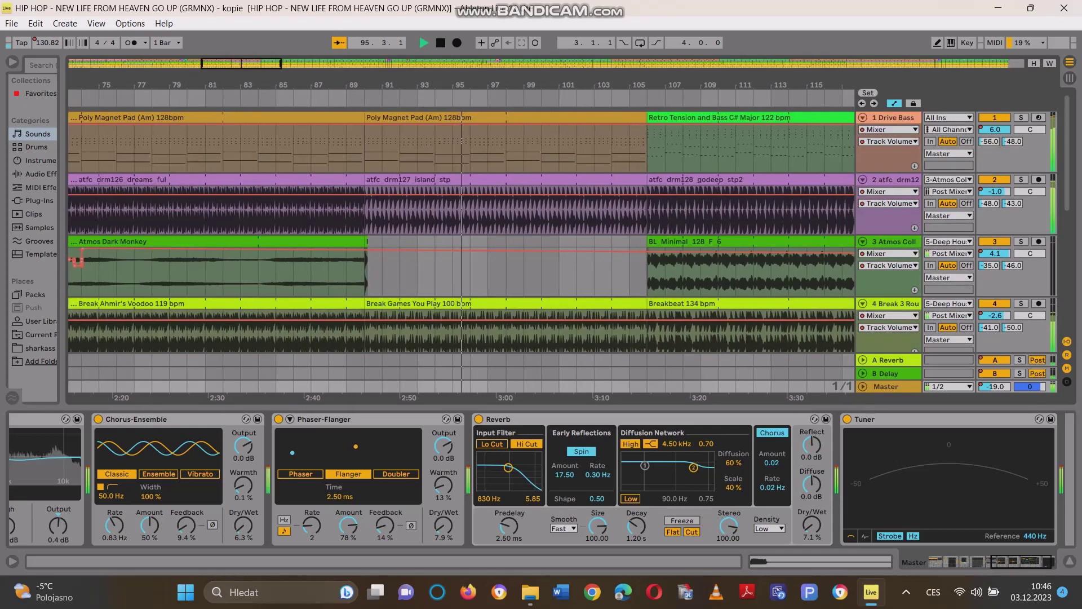
{"action": "left_click_drag", "start_coordinate": [542, 130], "coordinate": [542, 68]}
- Examine the clips on all tracks around the section change at bar 106
{"action": "scroll", "coordinate": [463, 231], "scroll_direction": "down", "scroll_amount": 5}
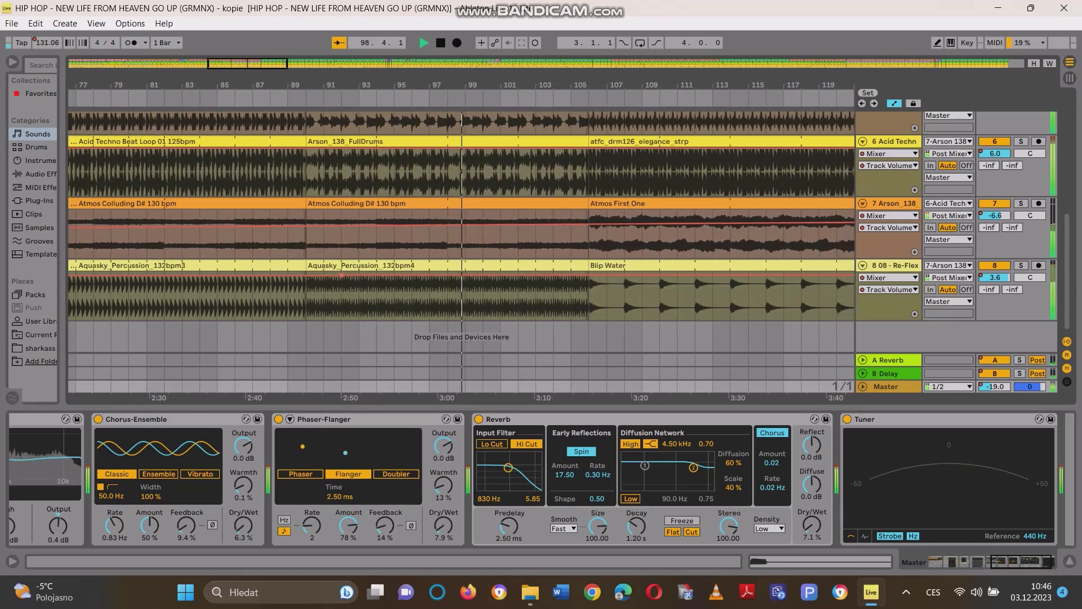
{"action": "scroll", "coordinate": [463, 231], "scroll_direction": "up", "scroll_amount": 5}
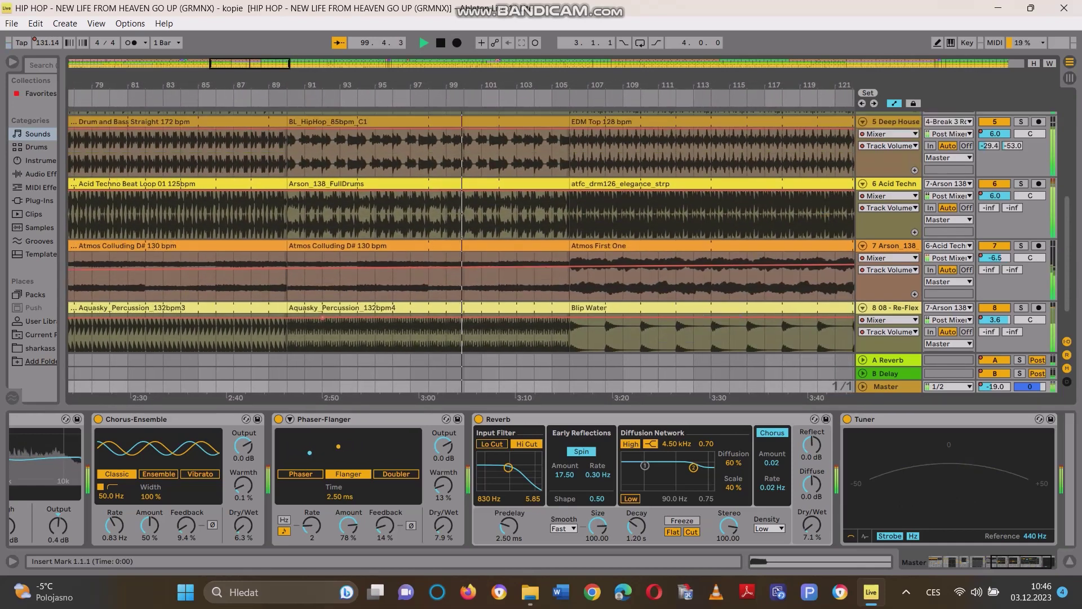
{"action": "scroll", "coordinate": [463, 231], "scroll_direction": "up", "scroll_amount": 3}
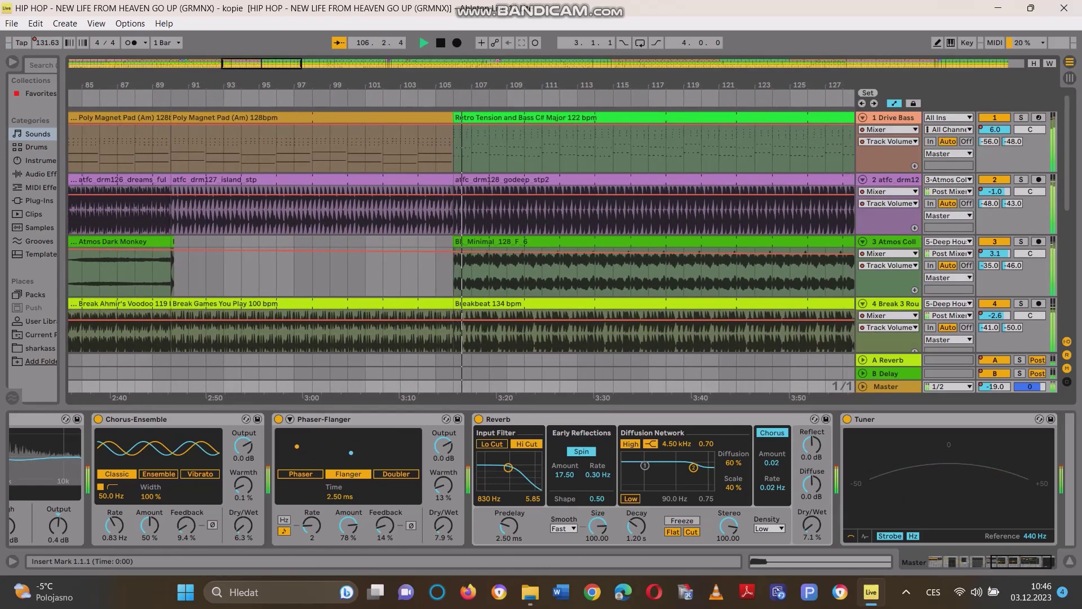
{"action": "scroll", "coordinate": [507, 193], "scroll_direction": "down", "scroll_amount": 5}
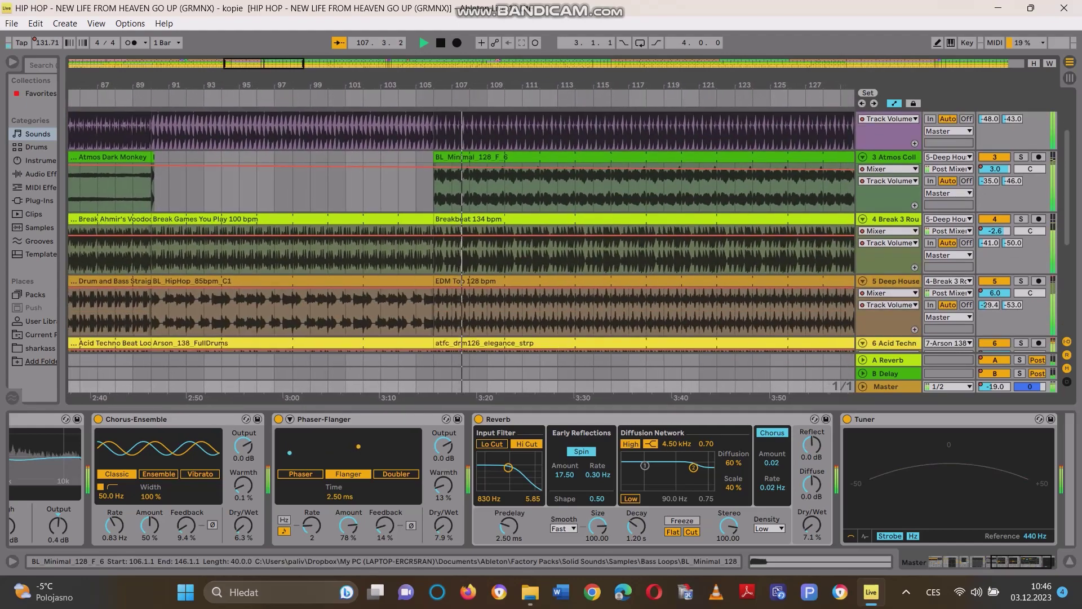
- Examine the clips on tracks 5 to 8 that follow the section change at bar 106
{"action": "scroll", "coordinate": [507, 225], "scroll_direction": "down", "scroll_amount": 5}
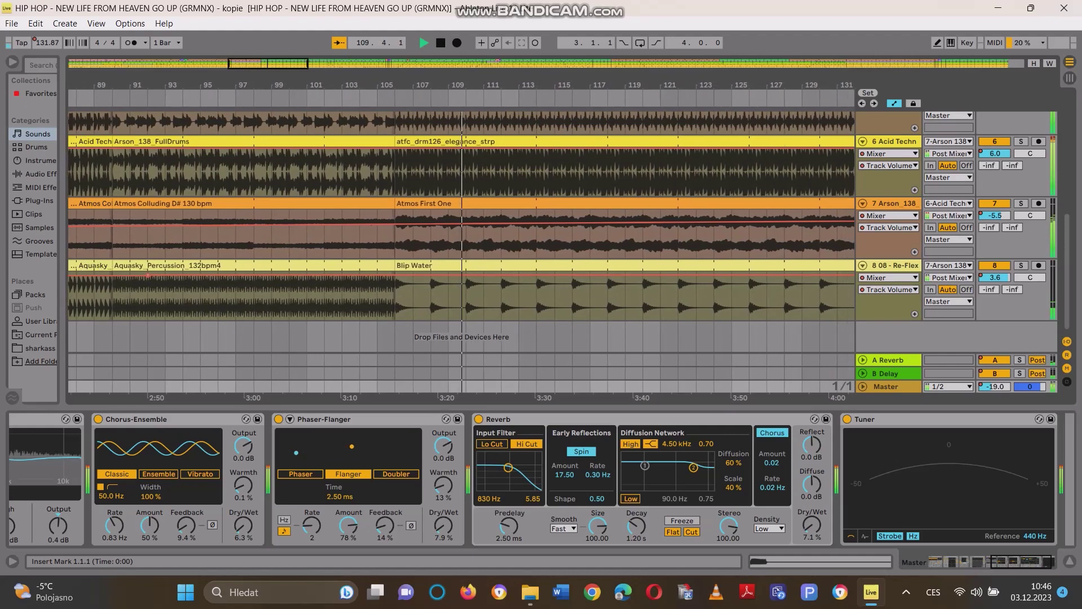
{"action": "scroll", "coordinate": [507, 226], "scroll_direction": "up", "scroll_amount": 7}
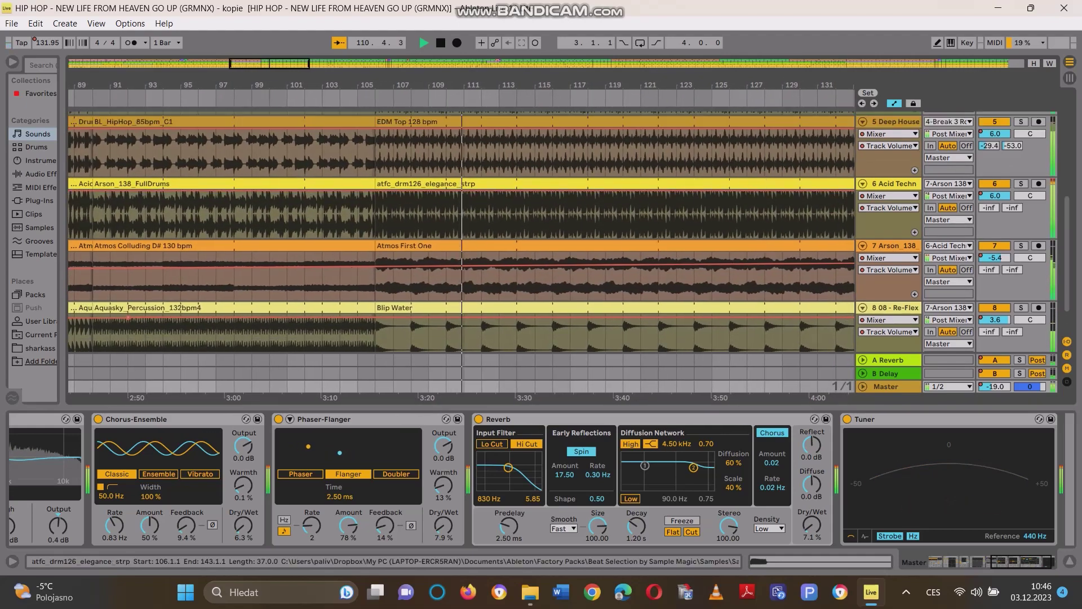
{"action": "scroll", "coordinate": [462, 231], "scroll_direction": "up", "scroll_amount": 3}
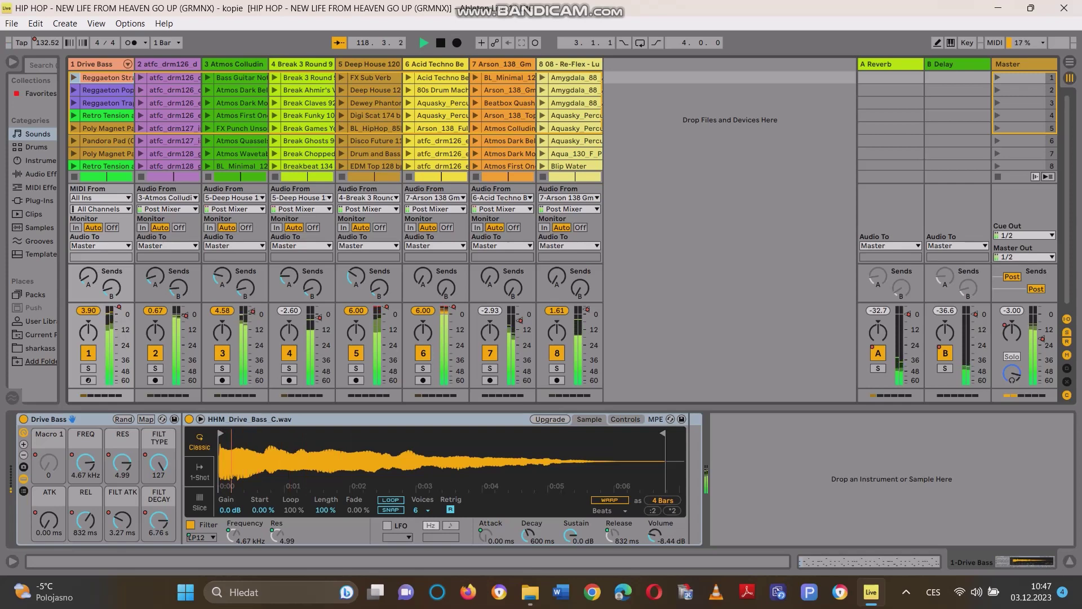
- Show the Master track's devices in Session View and inspect the effect chain from Beat Repeat through to Tuner
{"action": "left_click", "coordinate": [1014, 64]}
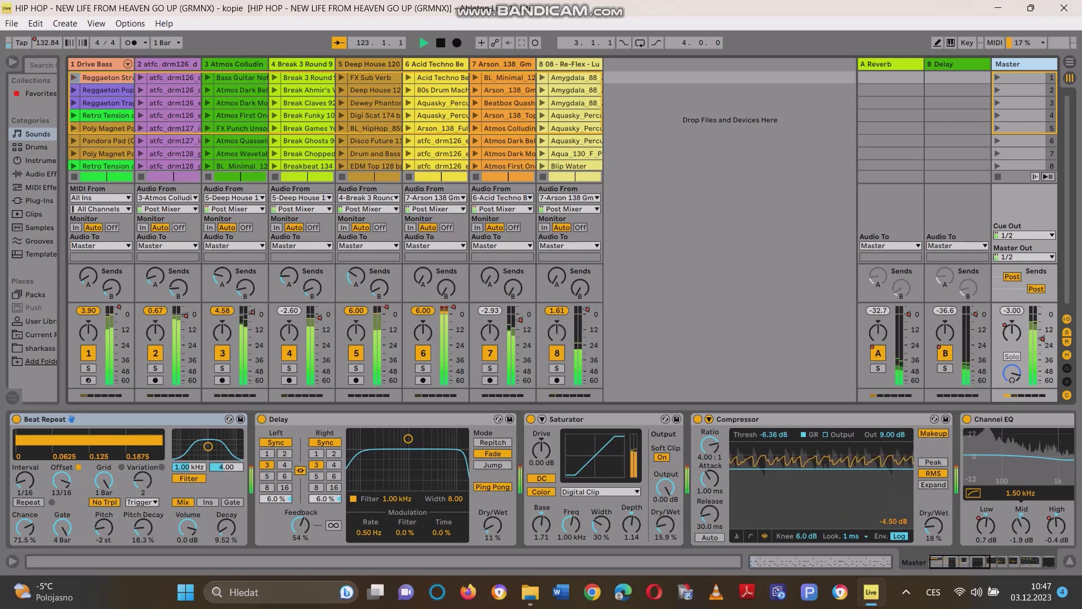
{"action": "scroll", "coordinate": [542, 480], "scroll_direction": "right", "scroll_amount": 5}
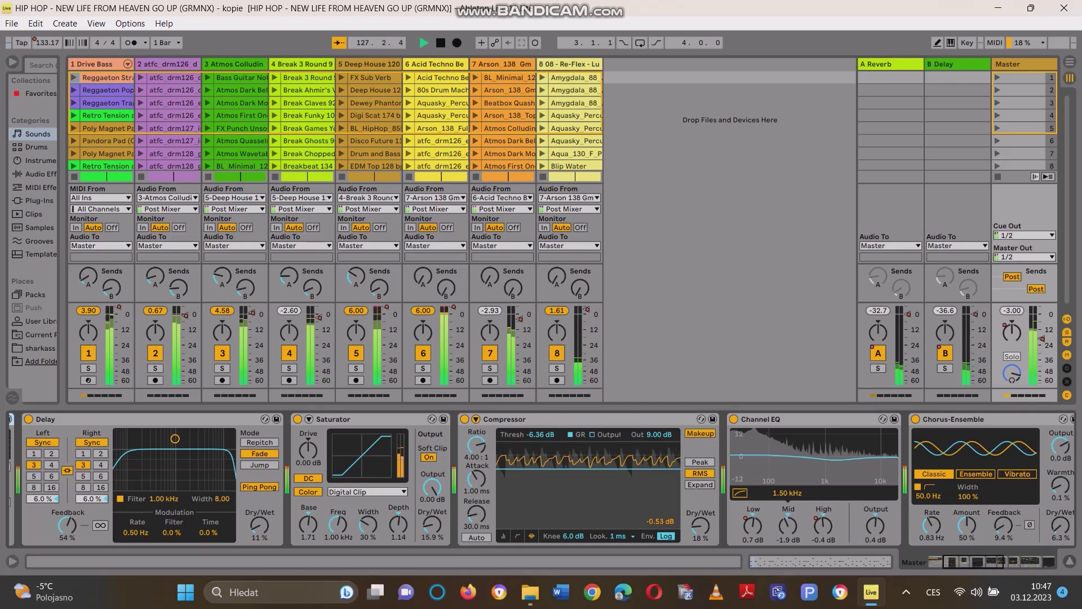
{"action": "scroll", "coordinate": [541, 480], "scroll_direction": "right", "scroll_amount": 4}
{"action": "scroll", "coordinate": [541, 480], "scroll_direction": "right", "scroll_amount": 2}
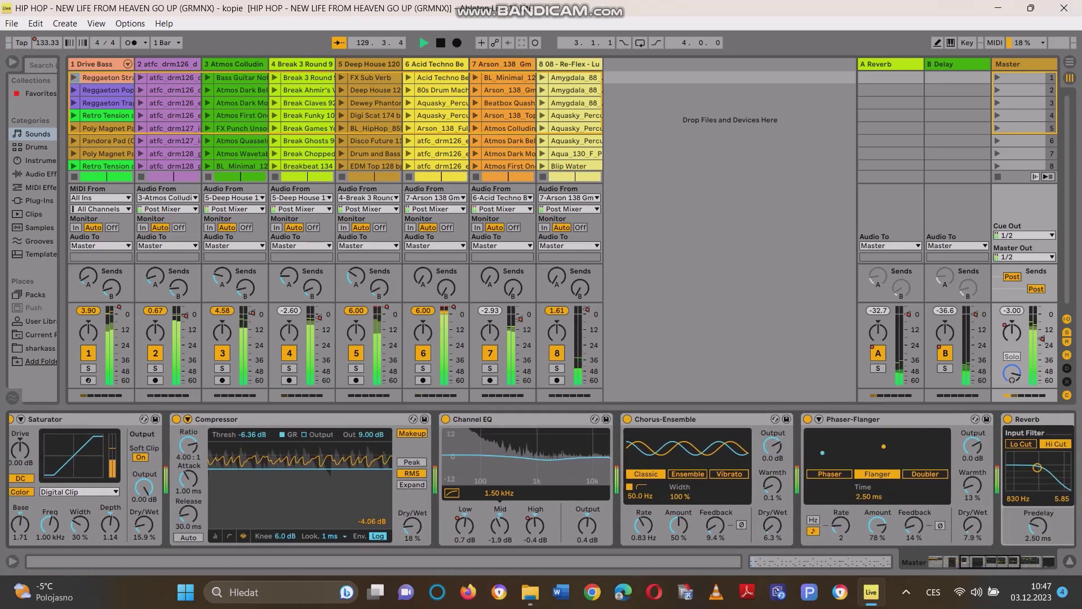
{"action": "scroll", "coordinate": [541, 479], "scroll_direction": "right", "scroll_amount": 3}
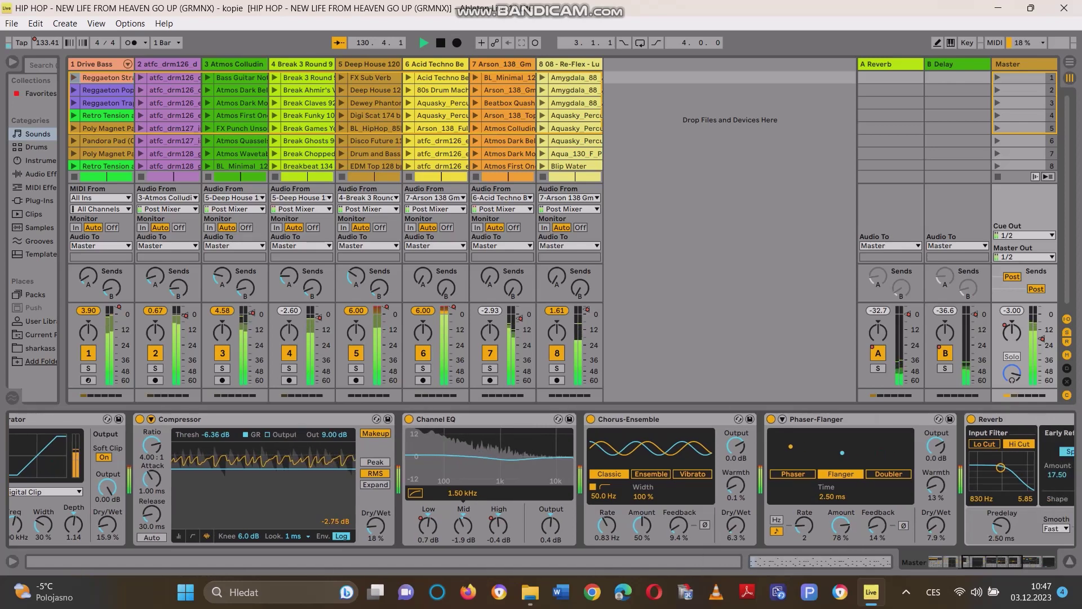
{"action": "scroll", "coordinate": [541, 480], "scroll_direction": "right", "scroll_amount": 5}
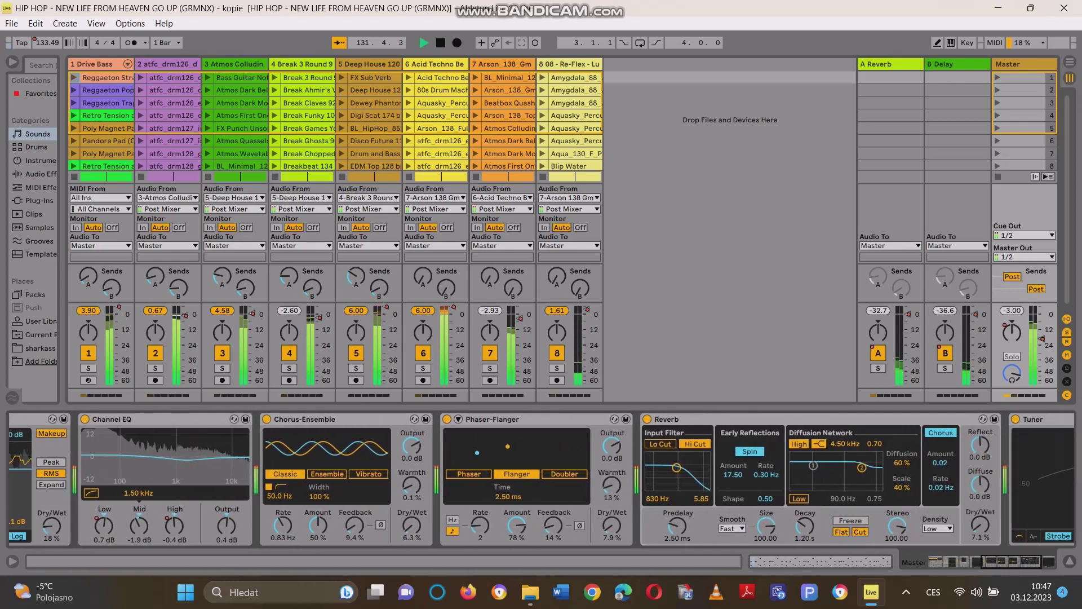
{"action": "scroll", "coordinate": [541, 479], "scroll_direction": "right", "scroll_amount": 1}
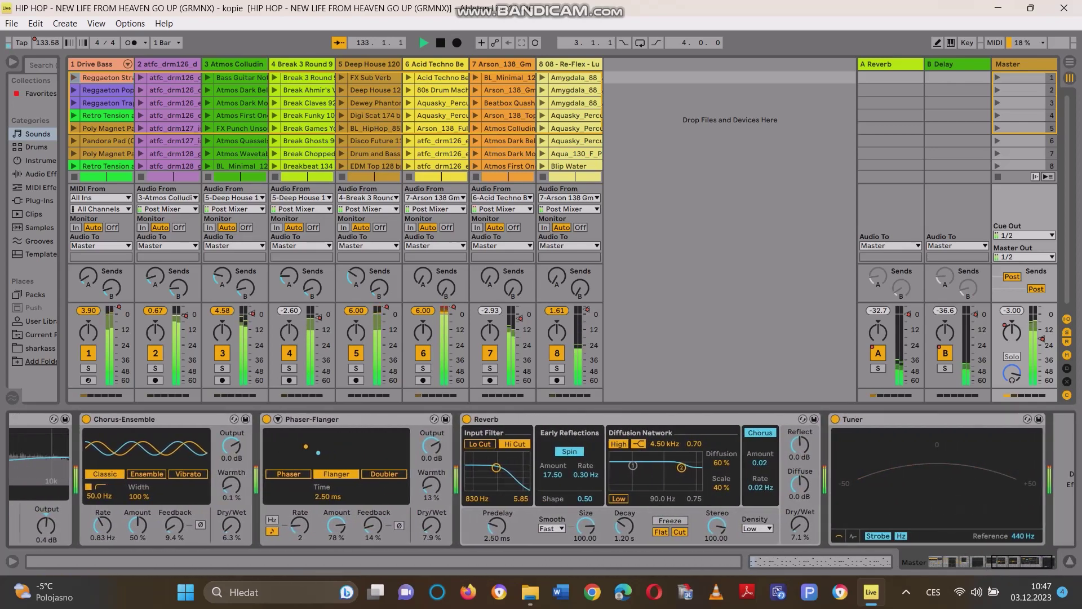
{"action": "scroll", "coordinate": [541, 479], "scroll_direction": "left", "scroll_amount": 1}
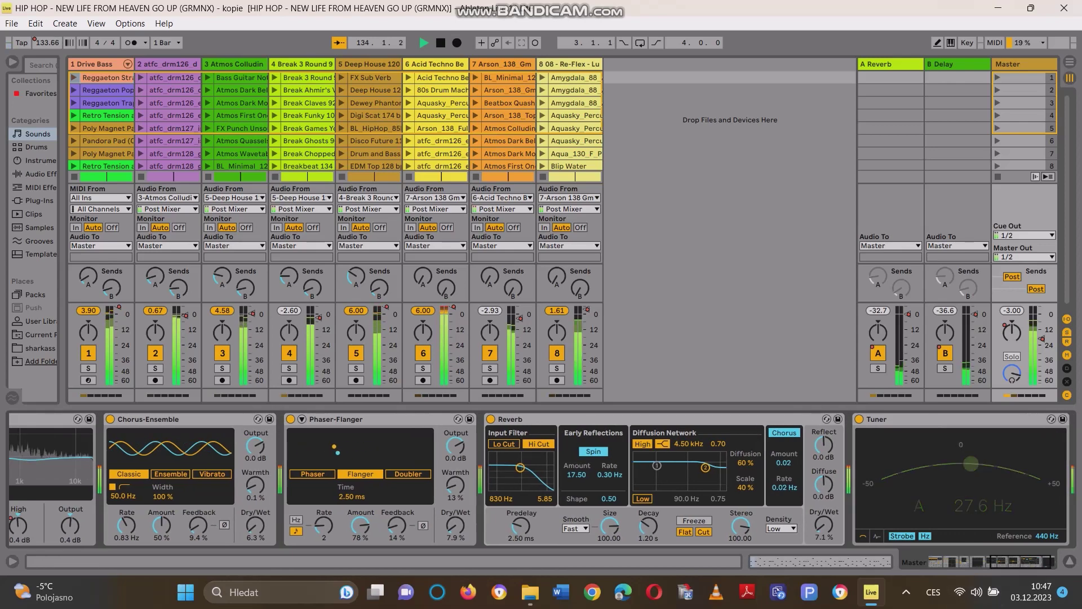
- Return to Arrangement View and examine the clips and volume automation on all tracks from about bar 135 to bar 152
{"action": "key", "text": "Tab"}
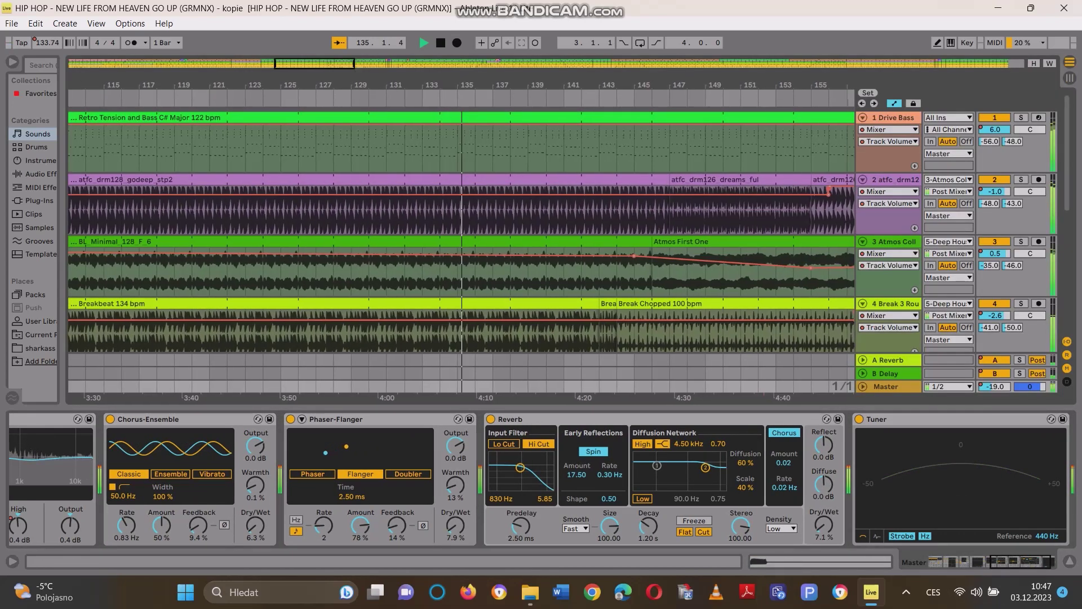
{"action": "scroll", "coordinate": [461, 231], "scroll_direction": "down", "scroll_amount": 8}
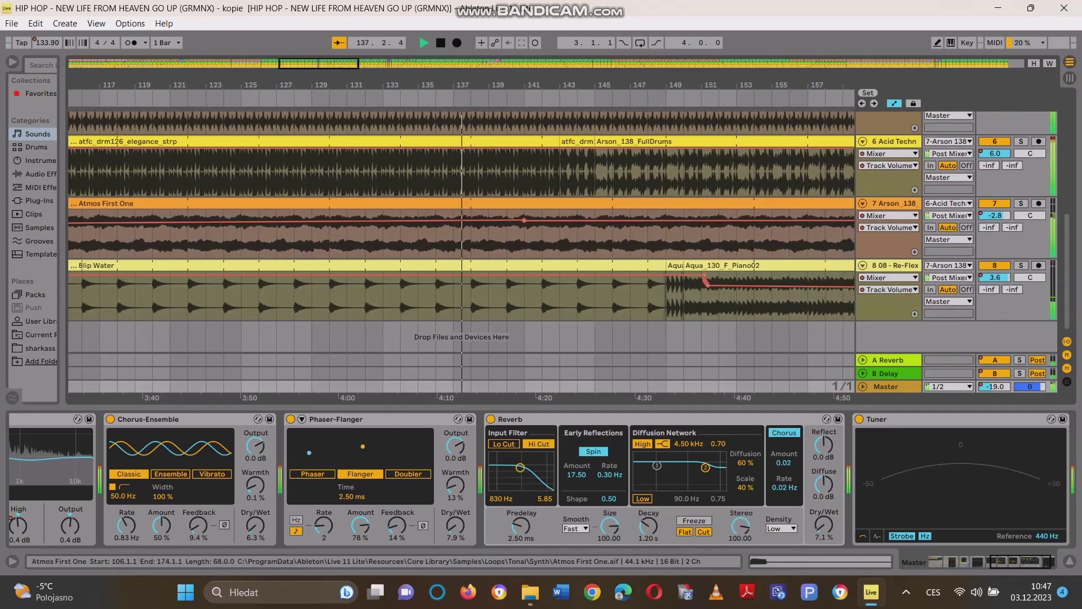
{"action": "scroll", "coordinate": [564, 213], "scroll_direction": "up", "scroll_amount": 8}
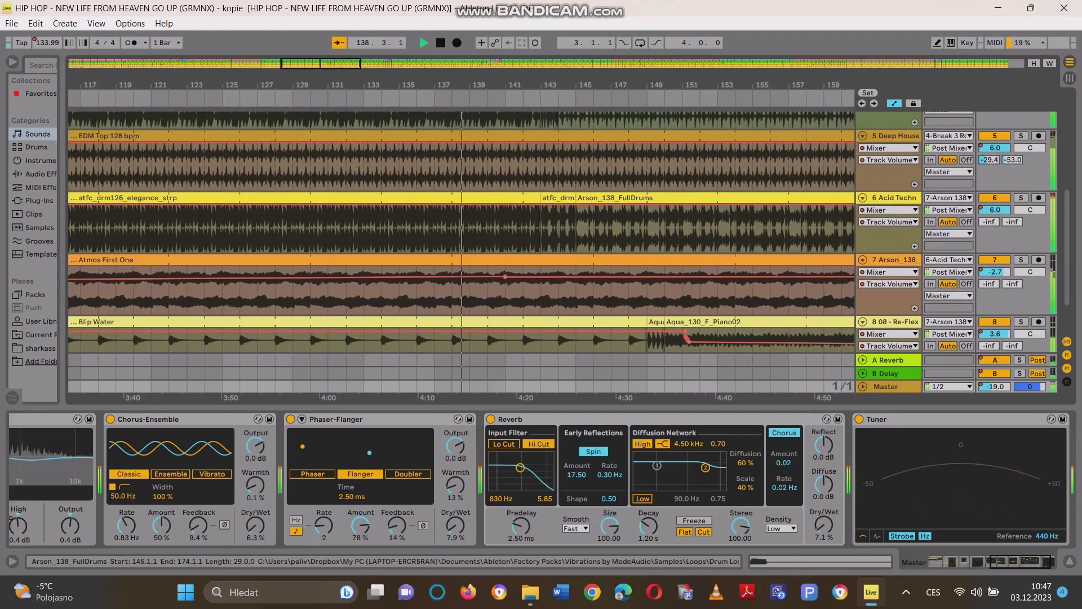
{"action": "scroll", "coordinate": [461, 231], "scroll_direction": "up", "scroll_amount": 4}
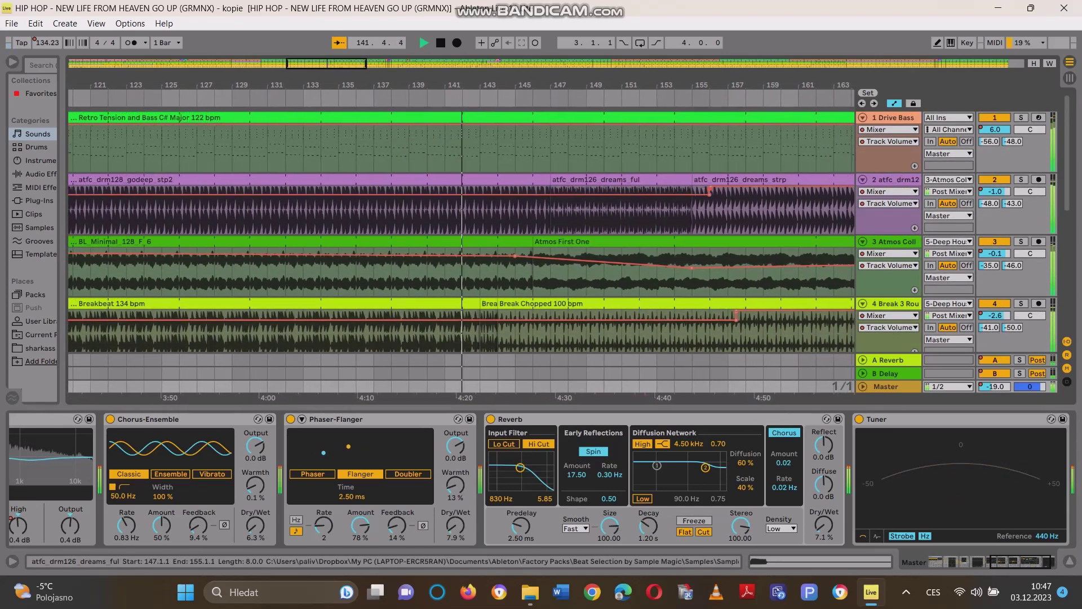
{"action": "scroll", "coordinate": [461, 230], "scroll_direction": "down", "scroll_amount": 2}
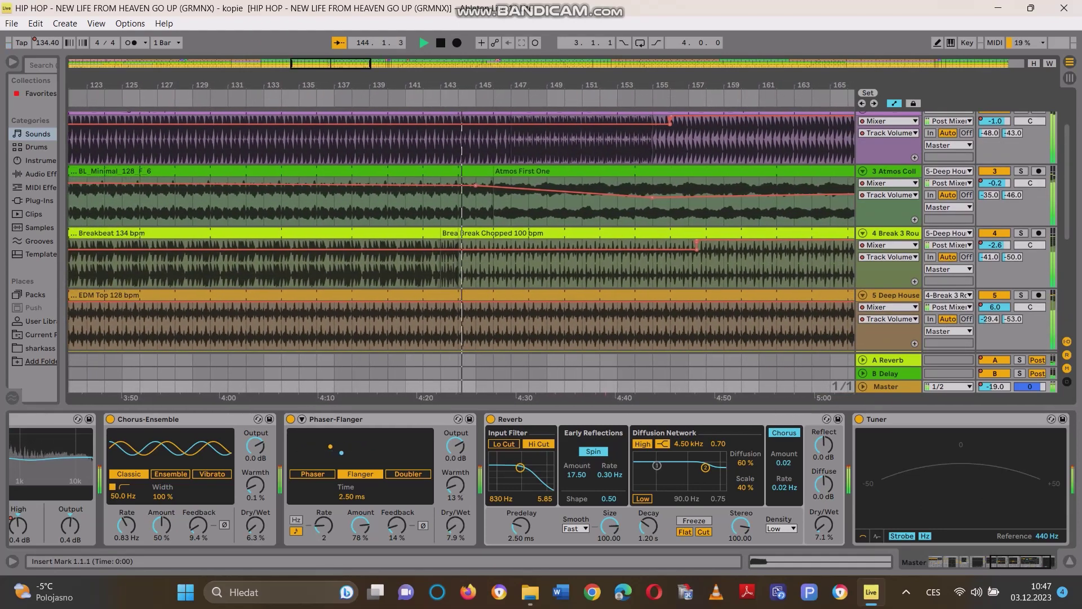
{"action": "scroll", "coordinate": [461, 231], "scroll_direction": "down", "scroll_amount": 5}
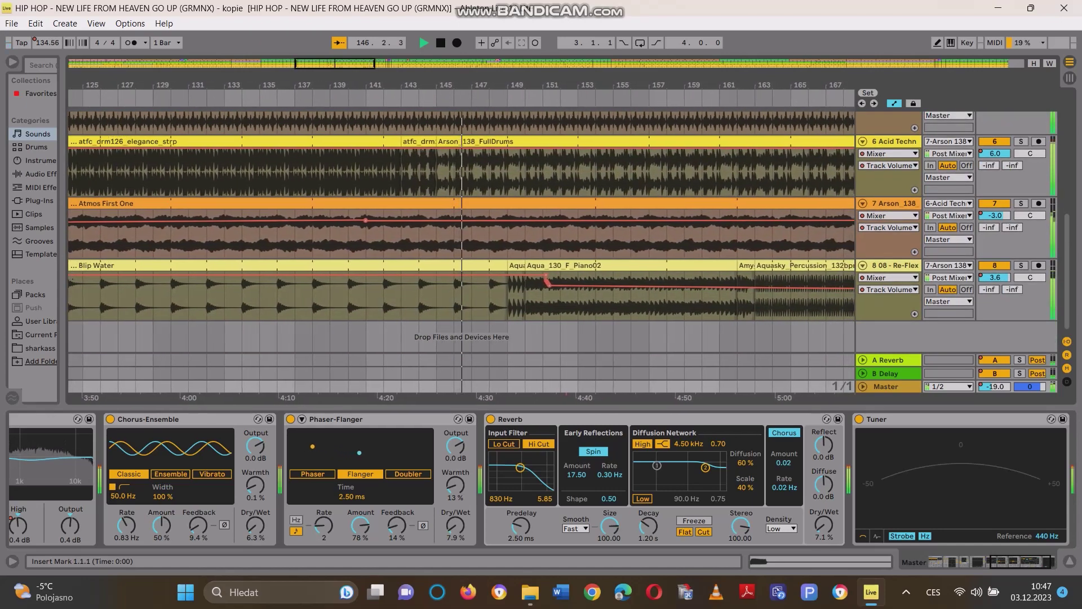
{"action": "scroll", "coordinate": [461, 231], "scroll_direction": "up", "scroll_amount": 7}
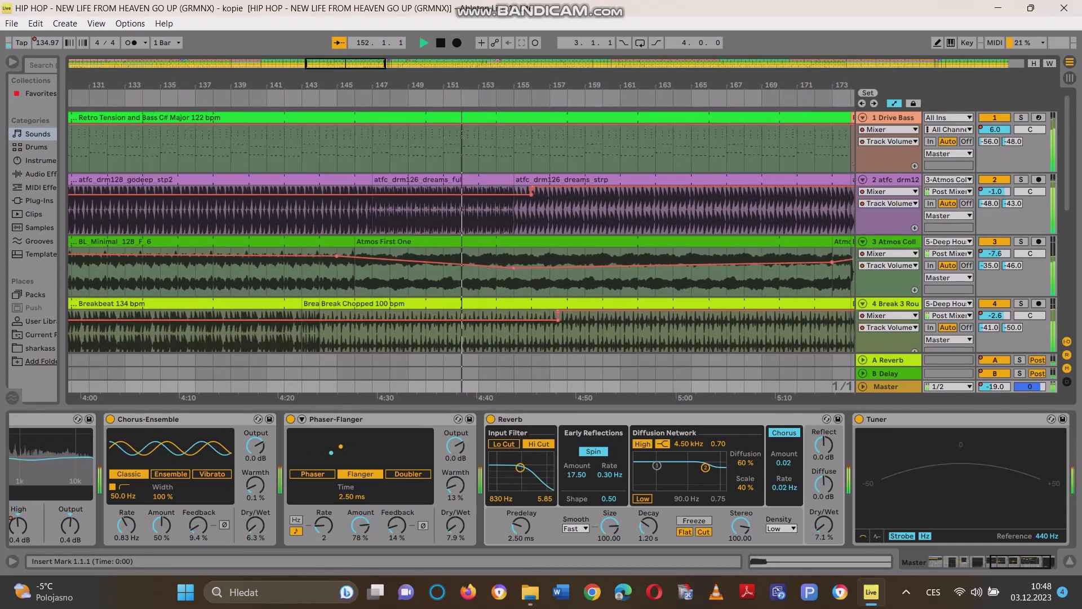
- Examine the volume automation and clips on all eight tracks from about bar 155 to bar 162
{"action": "scroll", "coordinate": [616, 186], "scroll_direction": "down", "scroll_amount": 1}
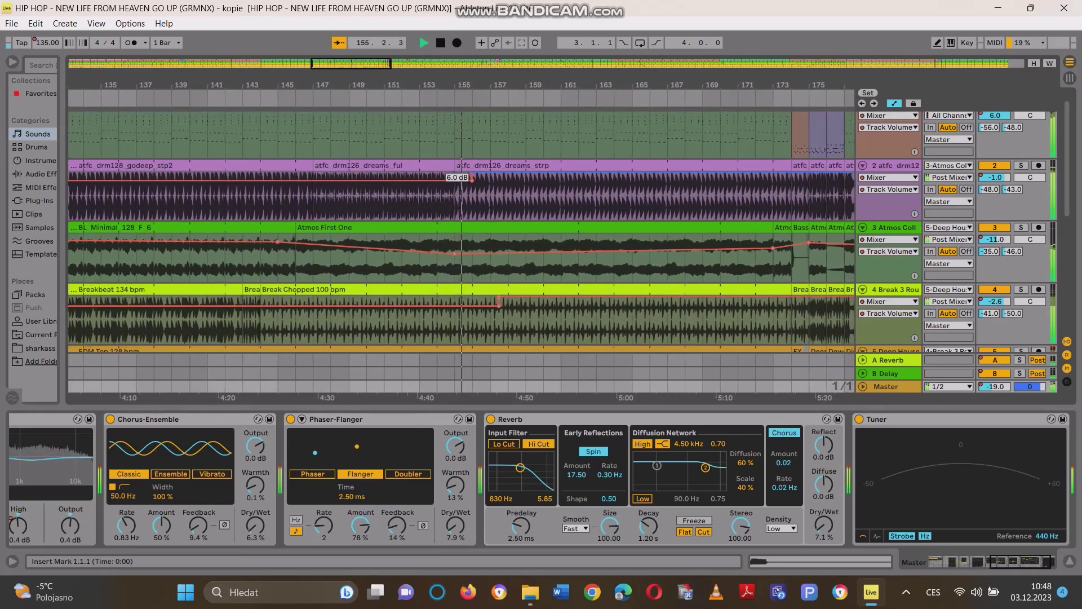
{"action": "scroll", "coordinate": [616, 186], "scroll_direction": "down", "scroll_amount": 3}
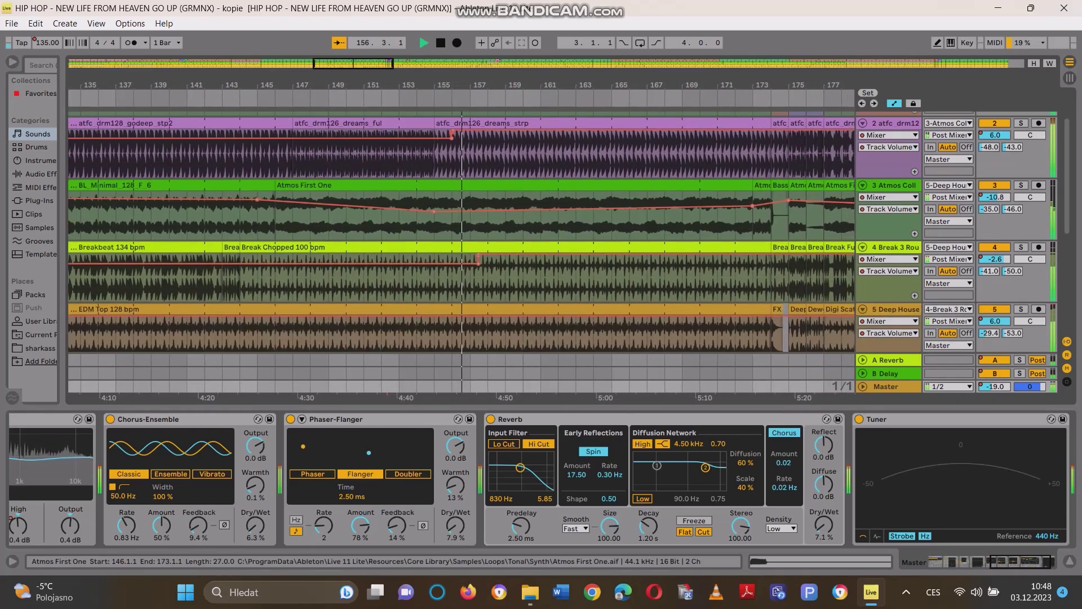
{"action": "scroll", "coordinate": [616, 186], "scroll_direction": "down", "scroll_amount": 9}
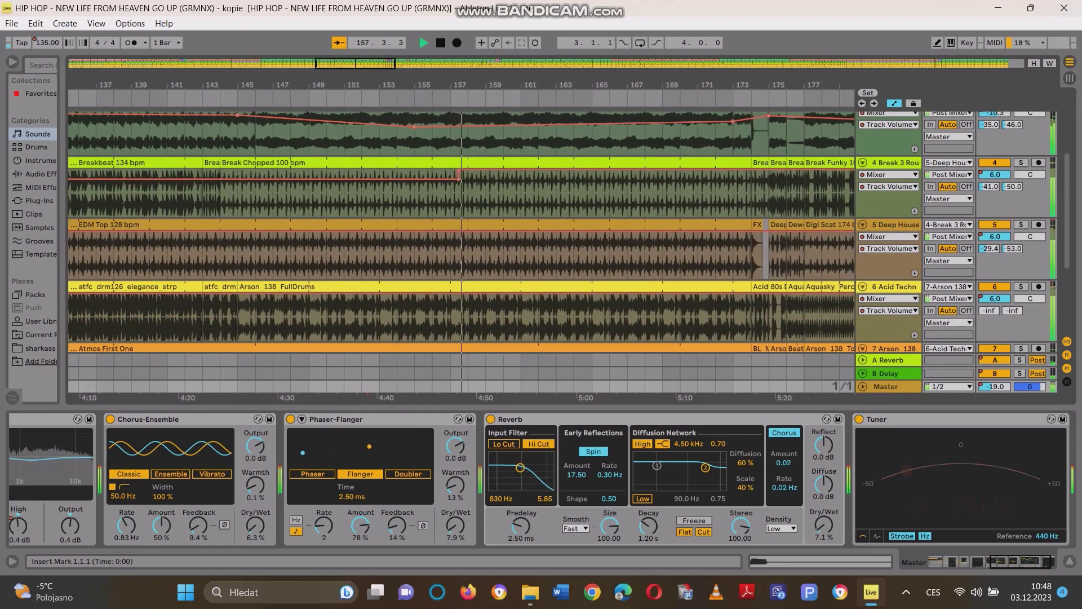
{"action": "scroll", "coordinate": [564, 231], "scroll_direction": "down", "scroll_amount": 7}
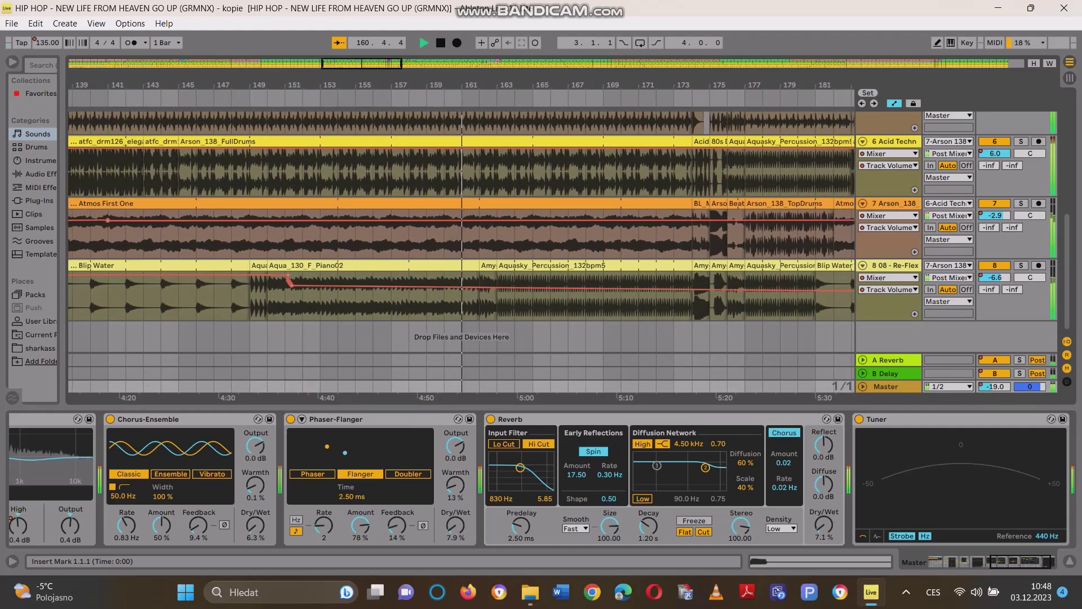
{"action": "scroll", "coordinate": [461, 230], "scroll_direction": "up", "scroll_amount": 20}
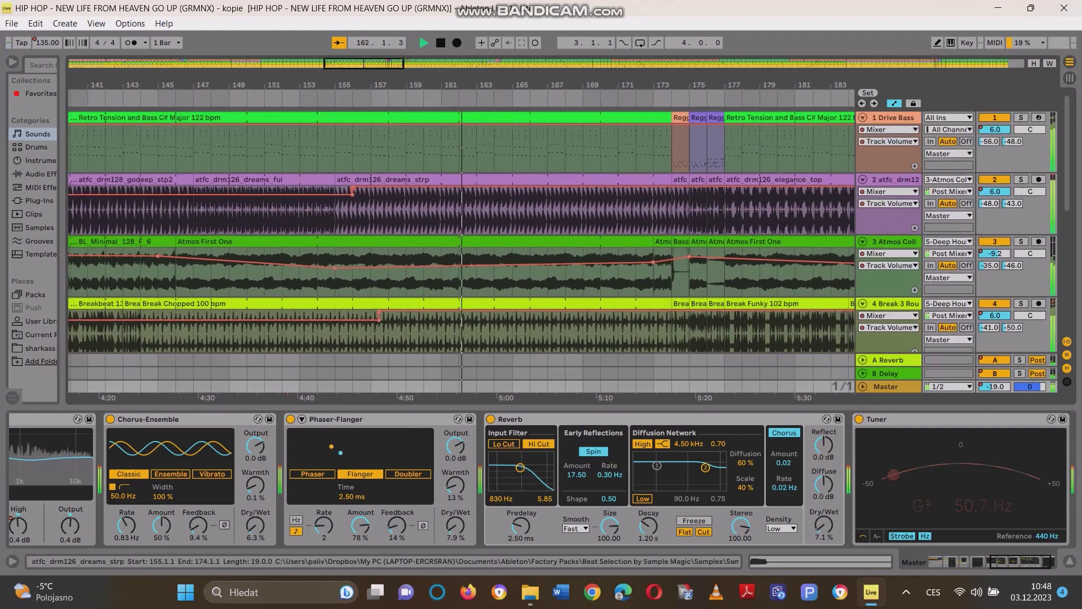
- Check the mixer in Session View, return to Arrangement View and examine all tracks leading into the section change near bar 174
{"action": "left_click", "coordinate": [1069, 79]}
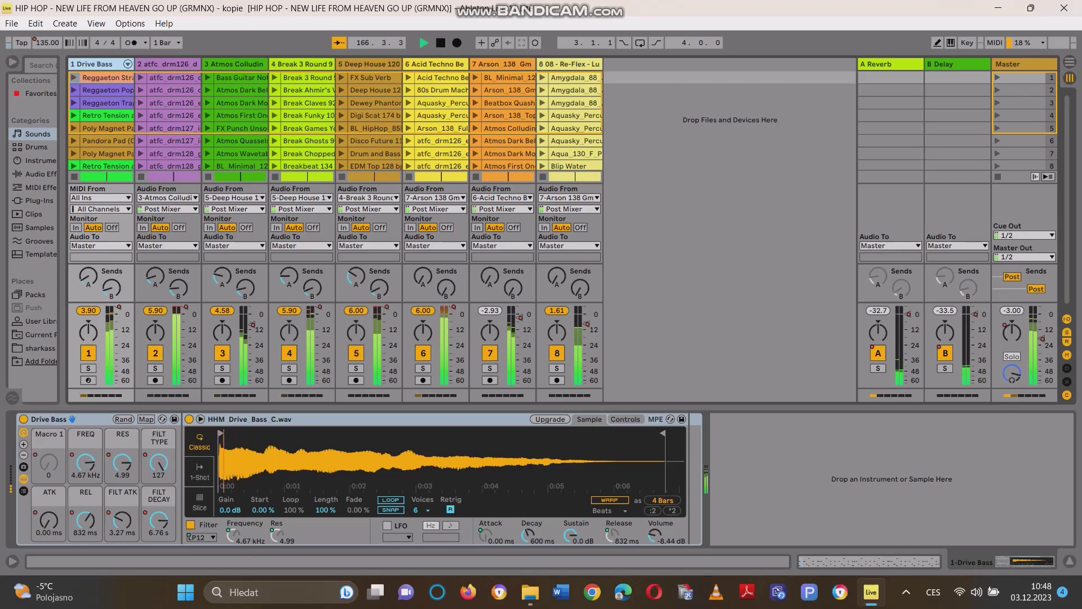
{"action": "key", "text": "Tab"}
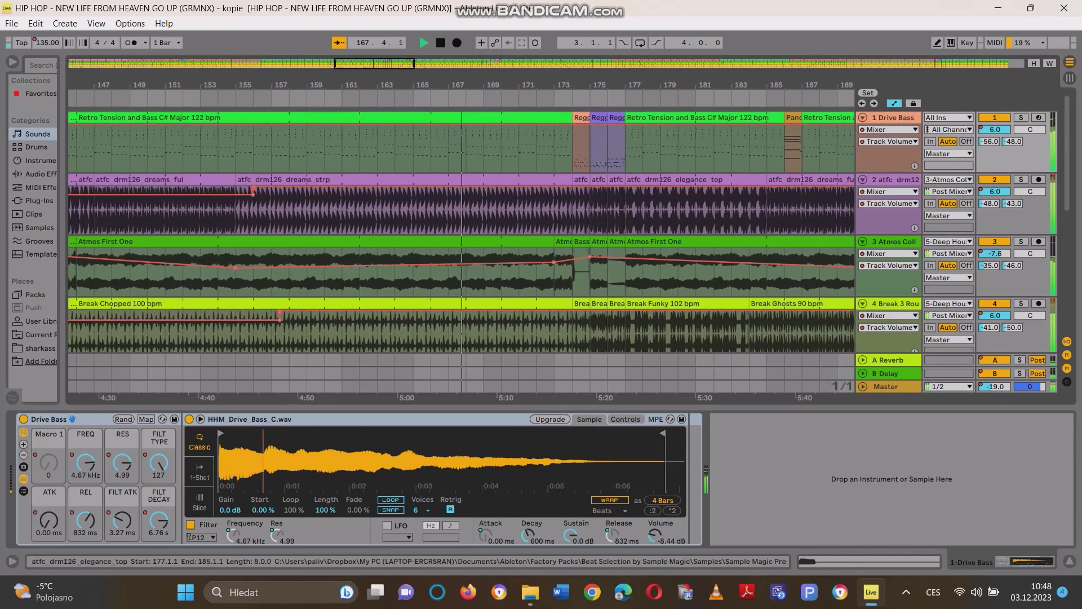
{"action": "scroll", "coordinate": [276, 177], "scroll_direction": "down", "scroll_amount": 5}
{"action": "scroll", "coordinate": [461, 231], "scroll_direction": "down", "scroll_amount": 3}
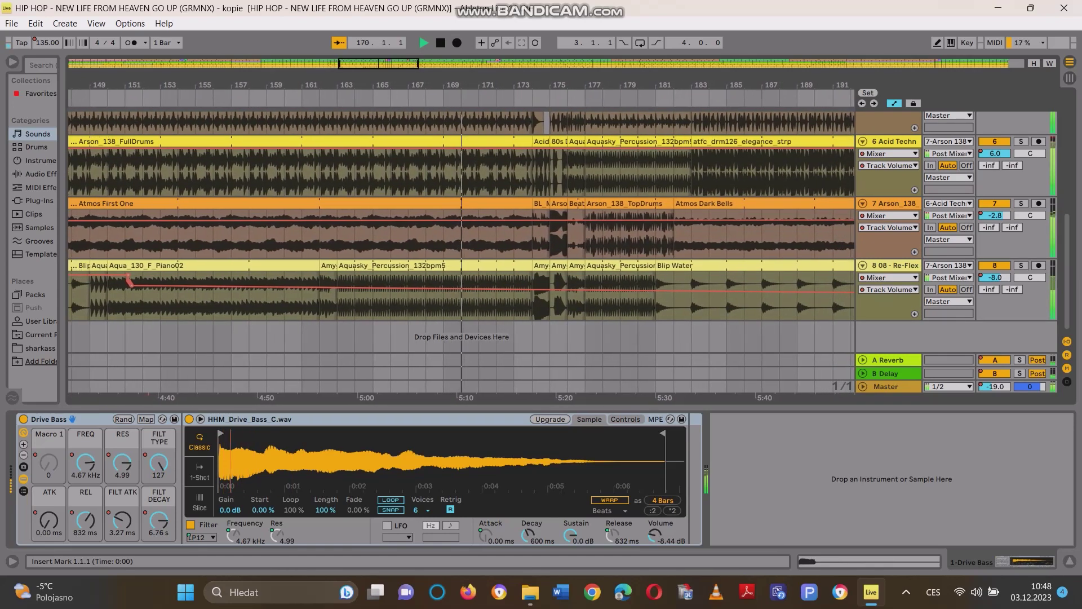
{"action": "scroll", "coordinate": [460, 231], "scroll_direction": "up", "scroll_amount": 1}
{"action": "scroll", "coordinate": [461, 231], "scroll_direction": "up", "scroll_amount": 5}
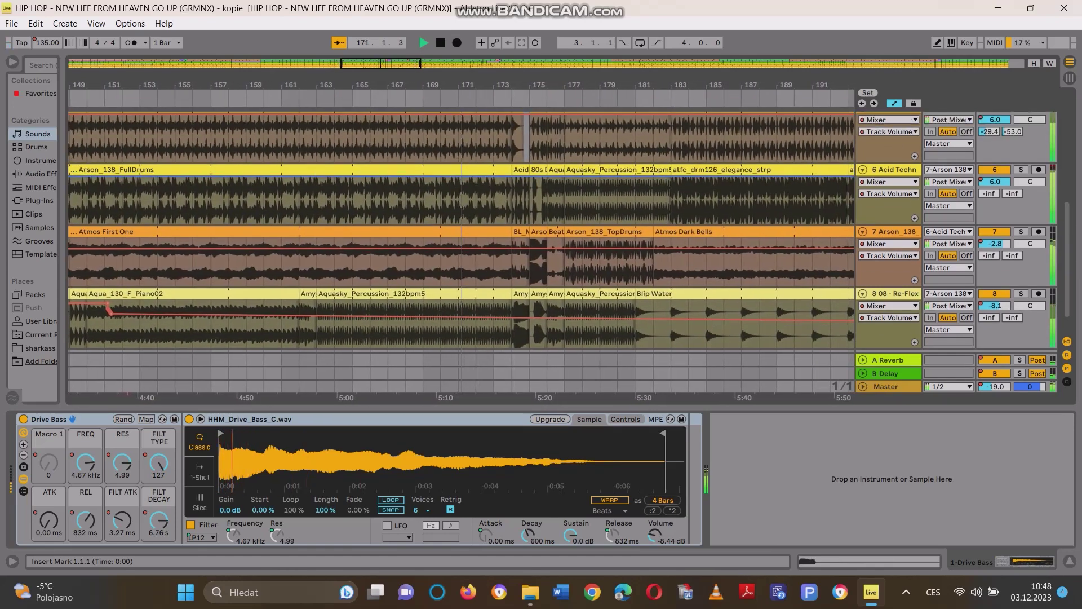
{"action": "scroll", "coordinate": [461, 231], "scroll_direction": "up", "scroll_amount": 4}
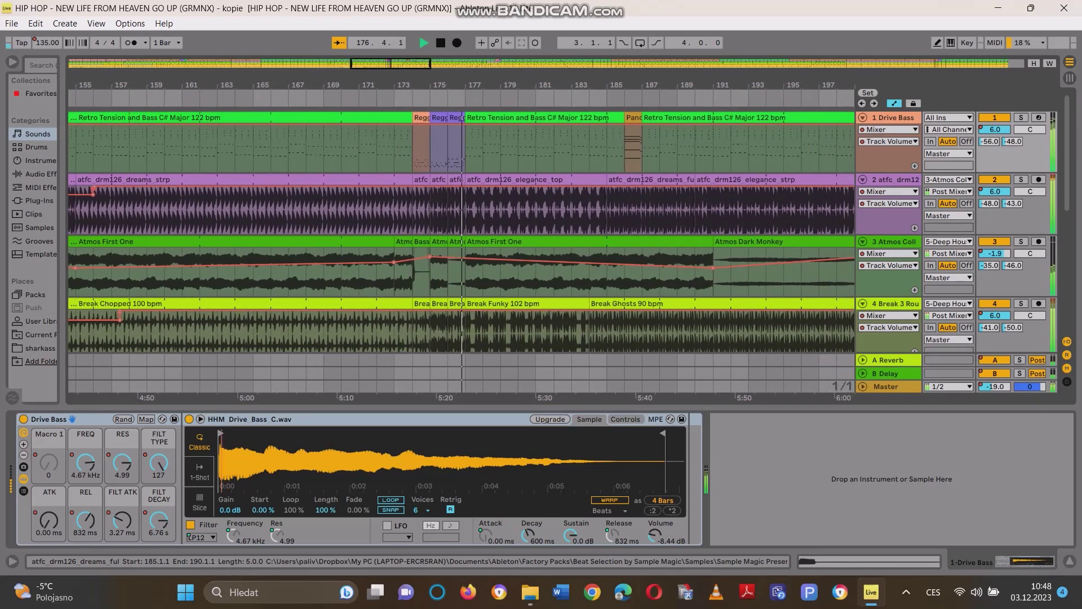
- Examine the short transition clips and the following section on all tracks from about bar 174 to bar 189
{"action": "scroll", "coordinate": [644, 192], "scroll_direction": "down", "scroll_amount": 10}
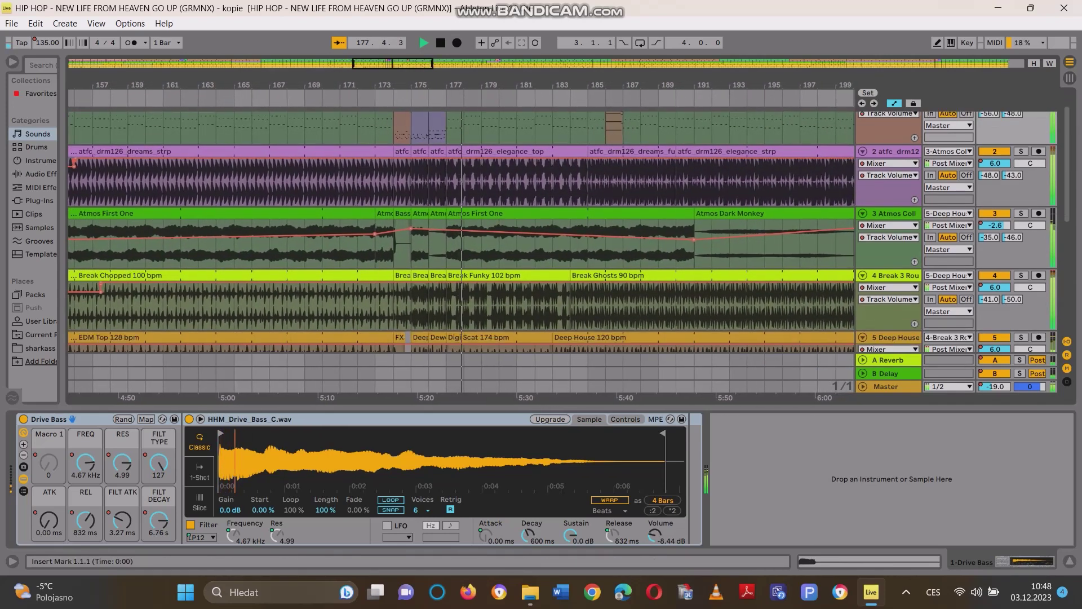
{"action": "scroll", "coordinate": [644, 192], "scroll_direction": "down", "scroll_amount": 2}
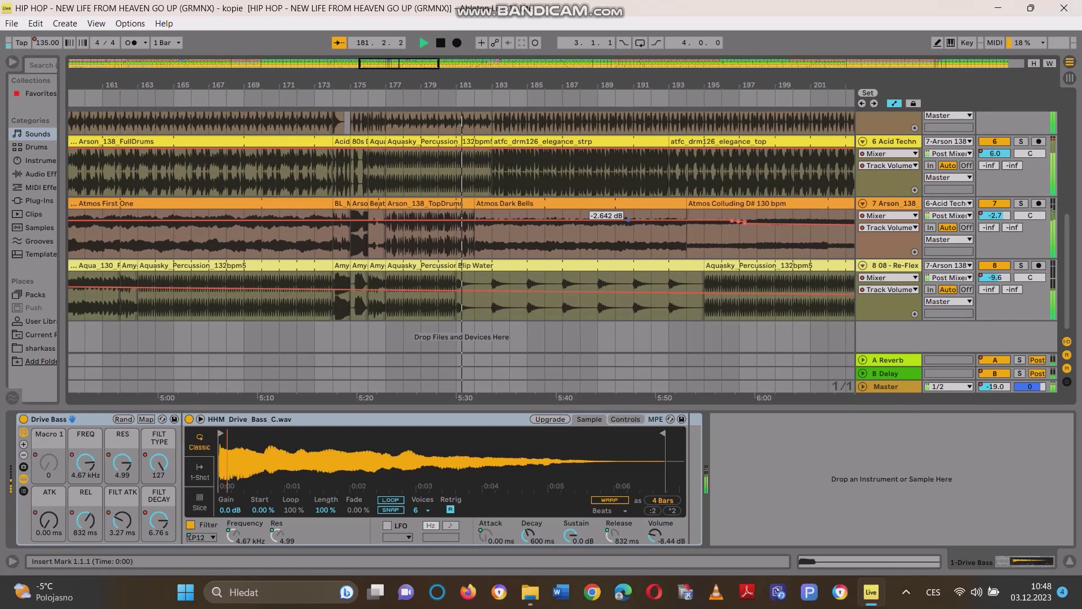
{"action": "scroll", "coordinate": [627, 218], "scroll_direction": "up", "scroll_amount": 1}
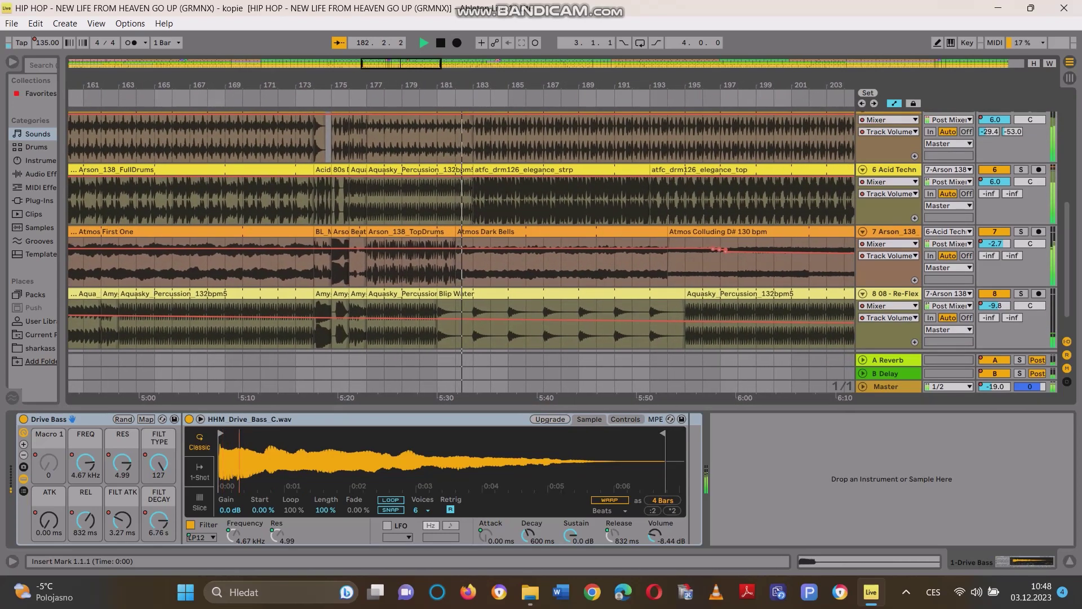
{"action": "scroll", "coordinate": [461, 231], "scroll_direction": "up", "scroll_amount": 1}
{"action": "scroll", "coordinate": [461, 231], "scroll_direction": "up", "scroll_amount": 4}
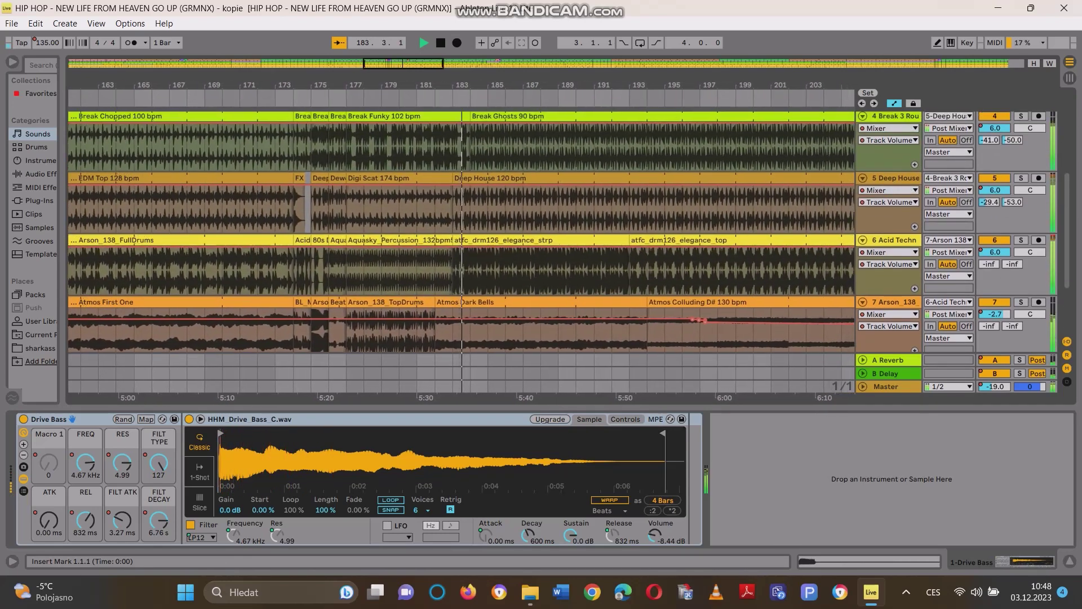
{"action": "scroll", "coordinate": [461, 231], "scroll_direction": "up", "scroll_amount": 4}
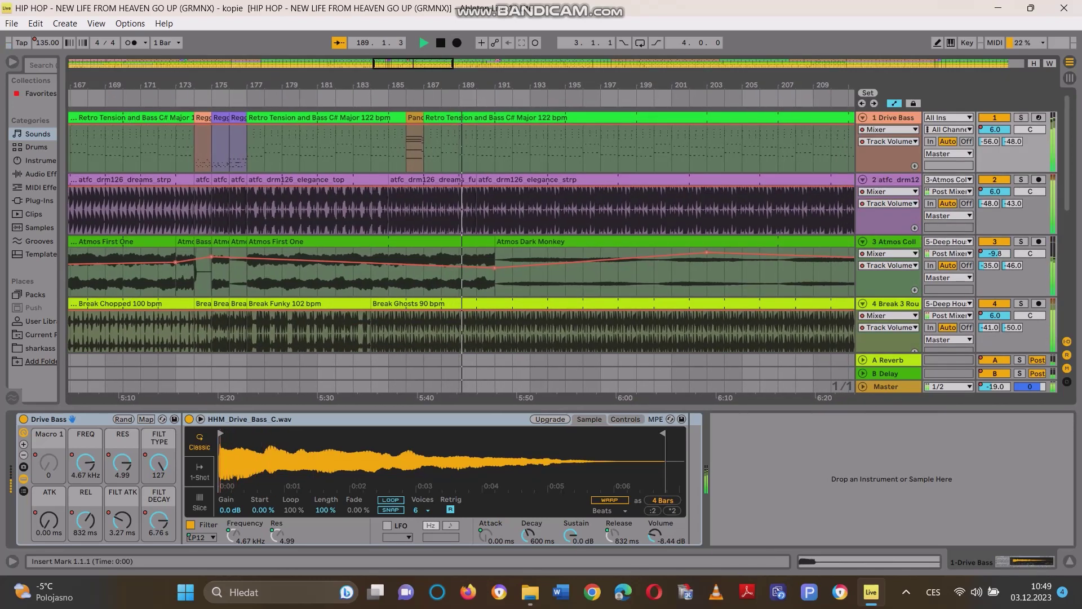
- Examine the clips and volume automation on tracks 5 to 8 around bar 193, and switch to Session View
{"action": "scroll", "coordinate": [564, 253], "scroll_direction": "down", "scroll_amount": 3}
{"action": "scroll", "coordinate": [463, 237], "scroll_direction": "down", "scroll_amount": 6}
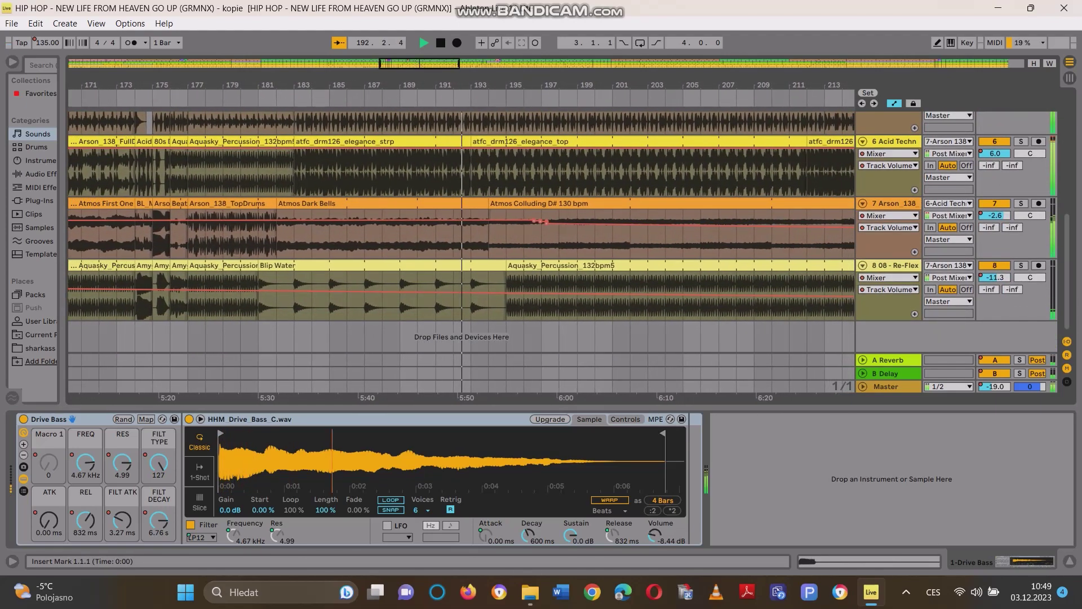
{"action": "scroll", "coordinate": [697, 255], "scroll_direction": "up", "scroll_amount": 1}
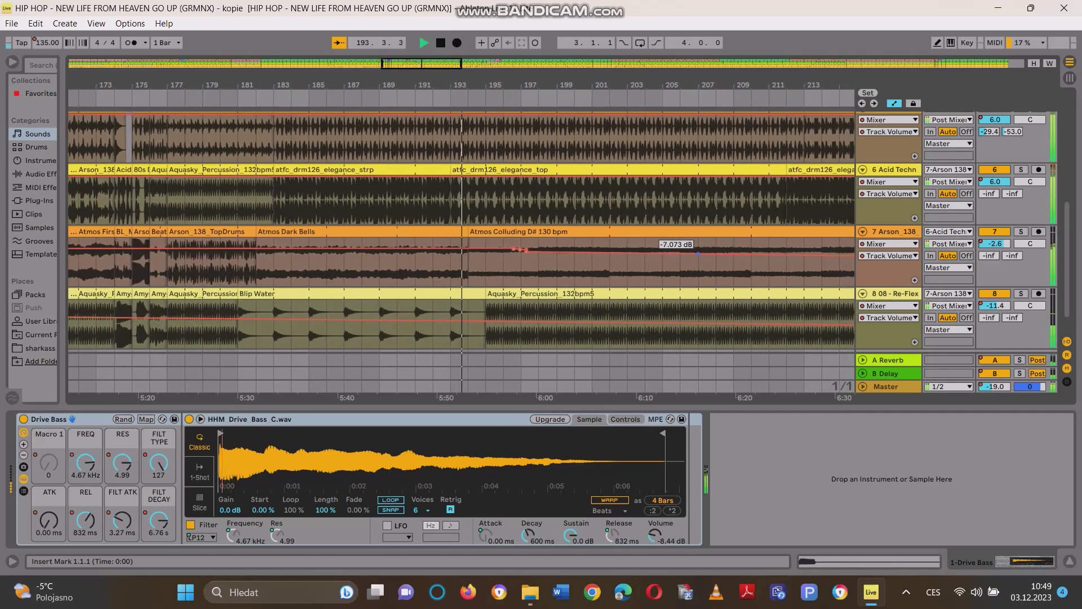
{"action": "key", "text": "Tab"}
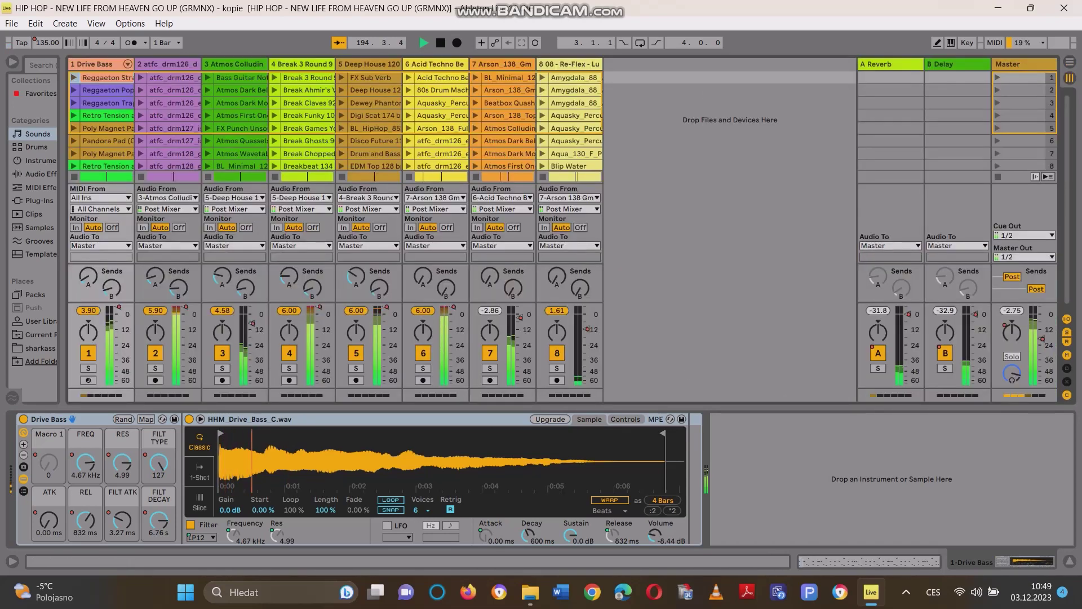
- Display the Master effect chain, return to Arrangement View and examine all eight tracks from about bar 201 to bar 209
{"action": "left_click", "coordinate": [1009, 63]}
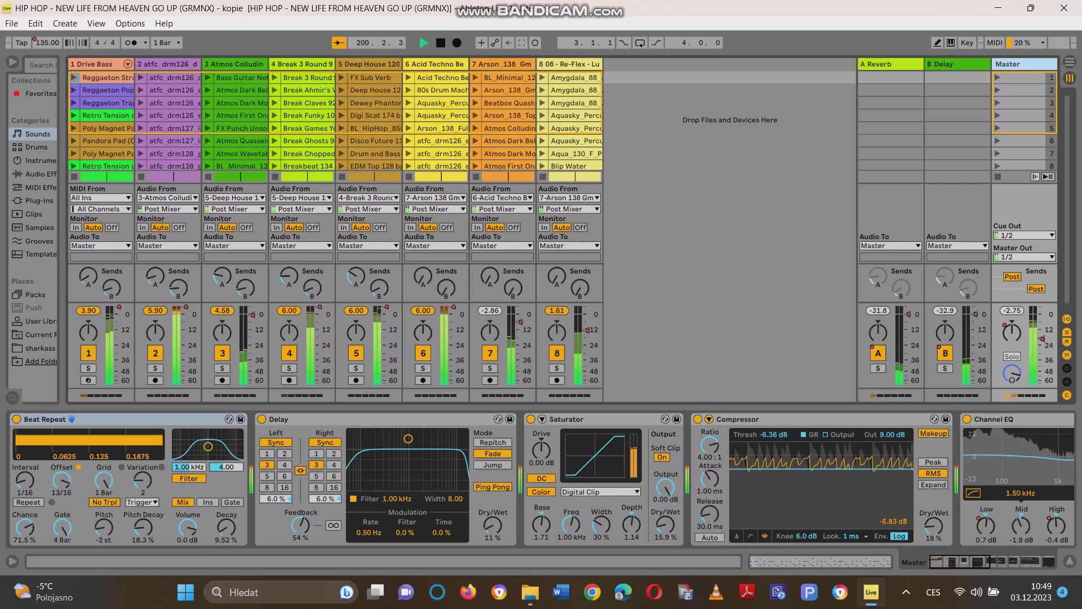
{"action": "key", "text": "Tab"}
{"action": "scroll", "coordinate": [461, 226], "scroll_direction": "down", "scroll_amount": 1}
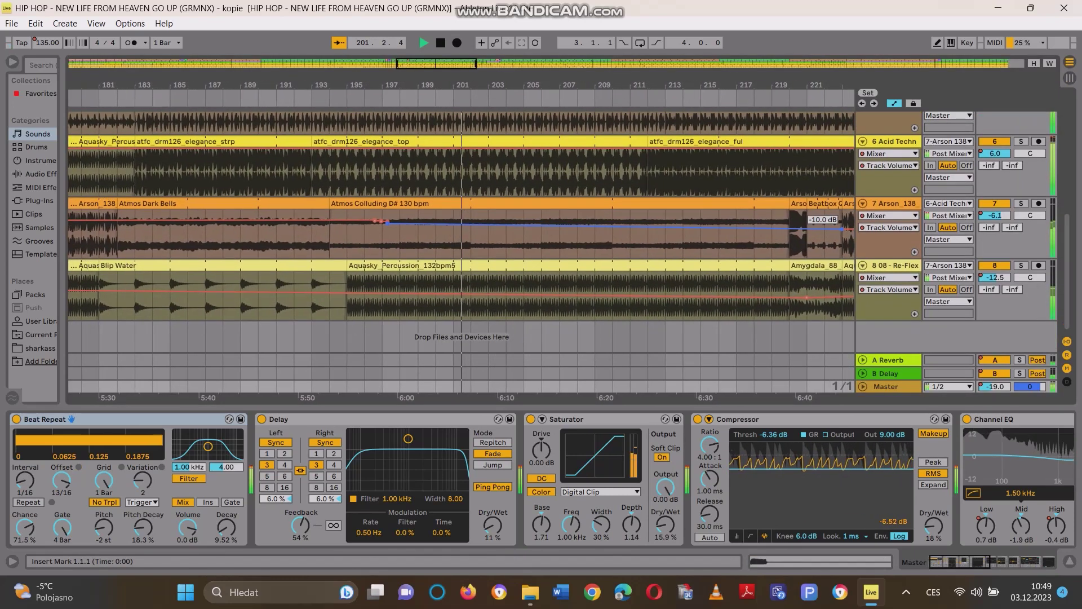
{"action": "scroll", "coordinate": [462, 248], "scroll_direction": "up", "scroll_amount": 9}
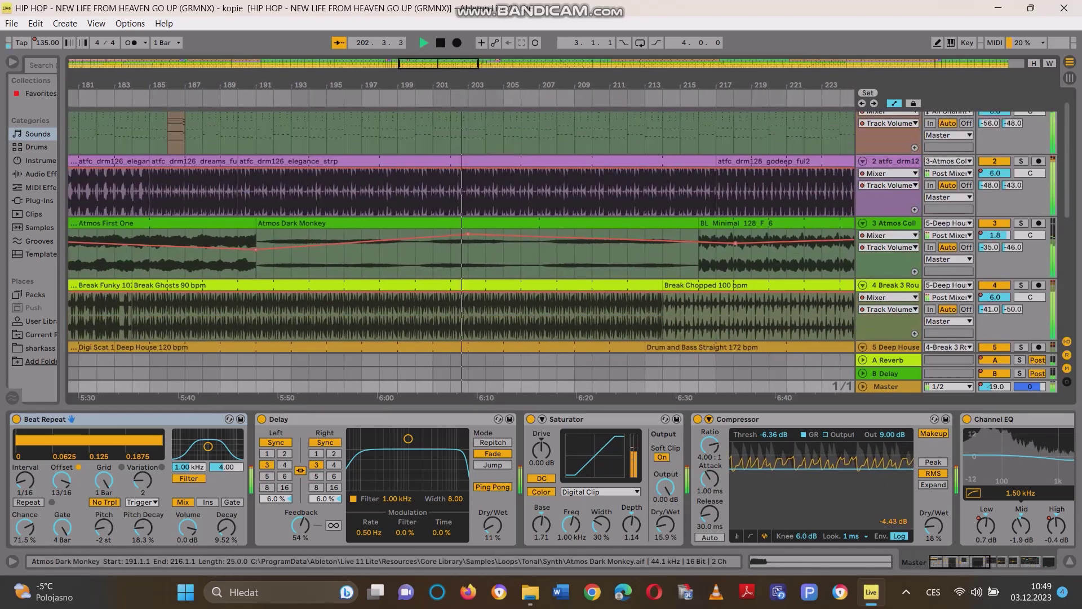
{"action": "scroll", "coordinate": [461, 231], "scroll_direction": "up", "scroll_amount": 1}
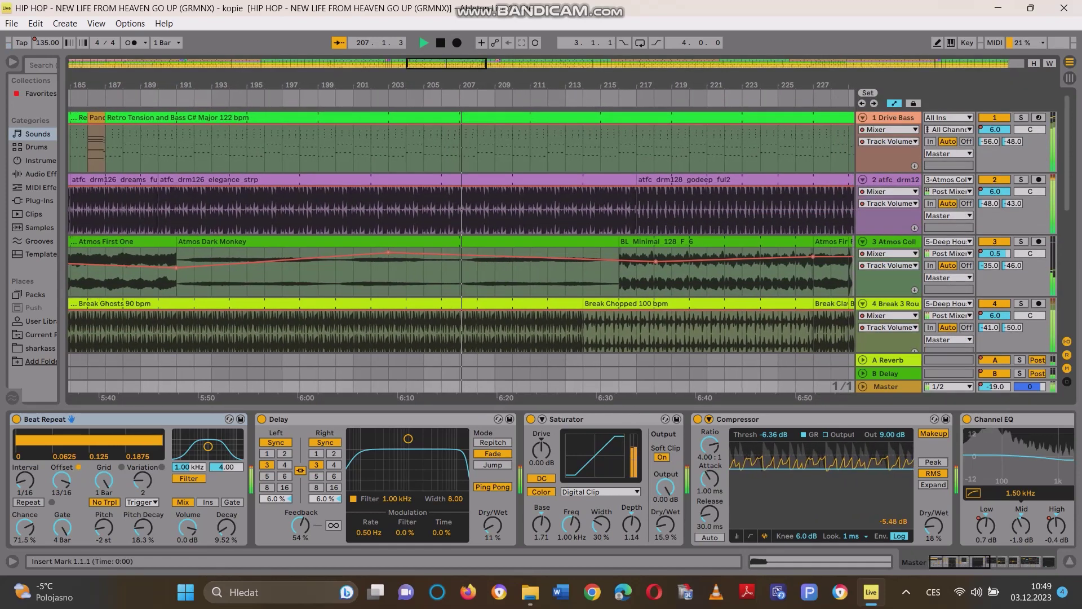
{"action": "scroll", "coordinate": [643, 180], "scroll_direction": "down", "scroll_amount": 6}
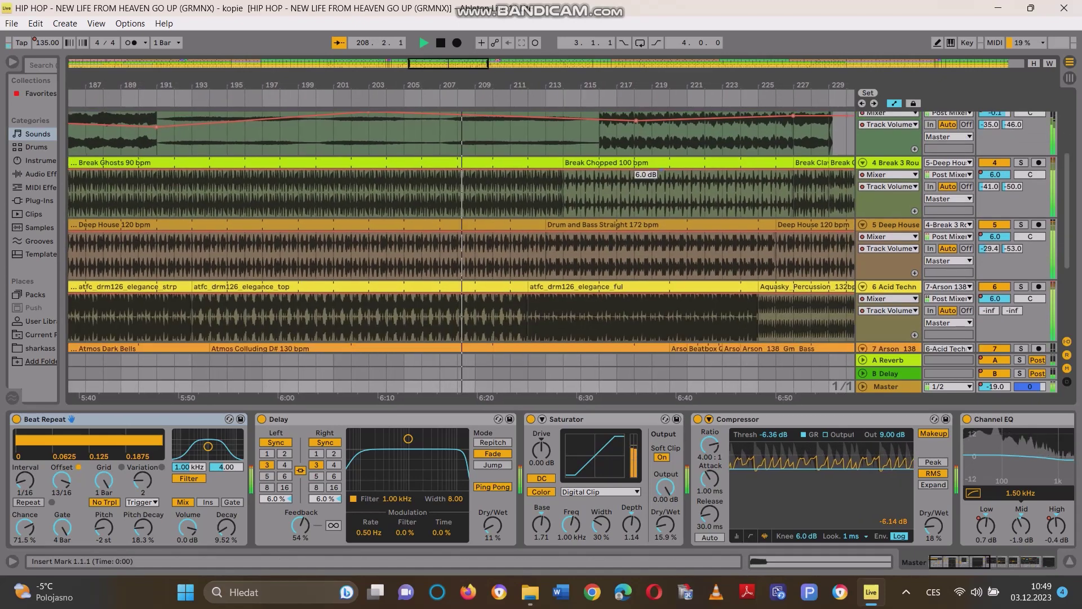
{"action": "scroll", "coordinate": [643, 180], "scroll_direction": "down", "scroll_amount": 6}
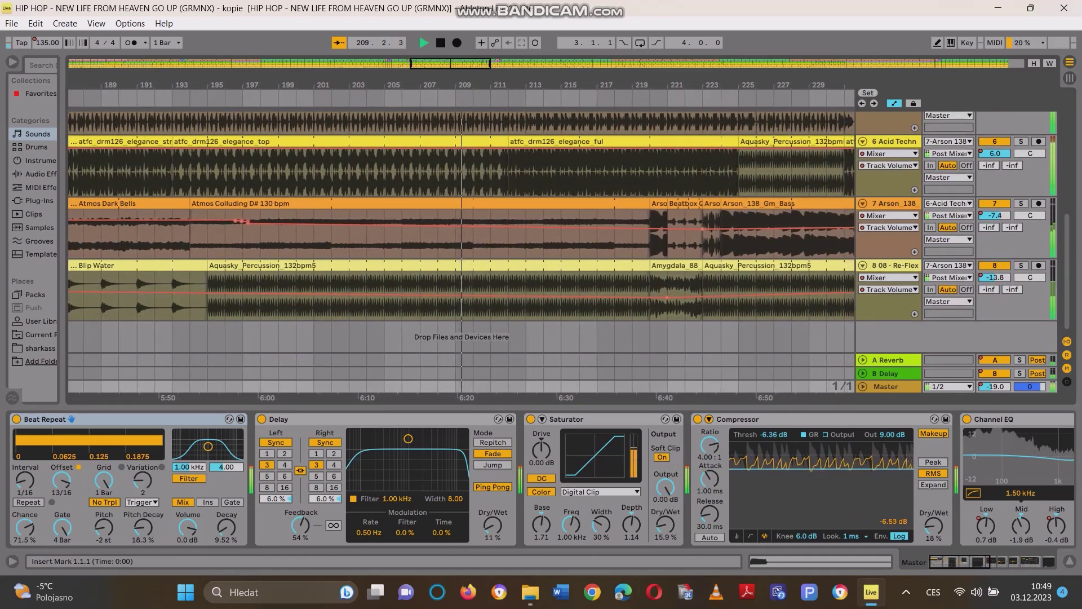
- Examine the Master effect chain from Delay through Saturator, Compressor, Channel EQ, Chorus-Ensemble, Phaser-Flanger and Reverb to the Tuner
{"action": "scroll", "coordinate": [541, 479], "scroll_direction": "right", "scroll_amount": 5}
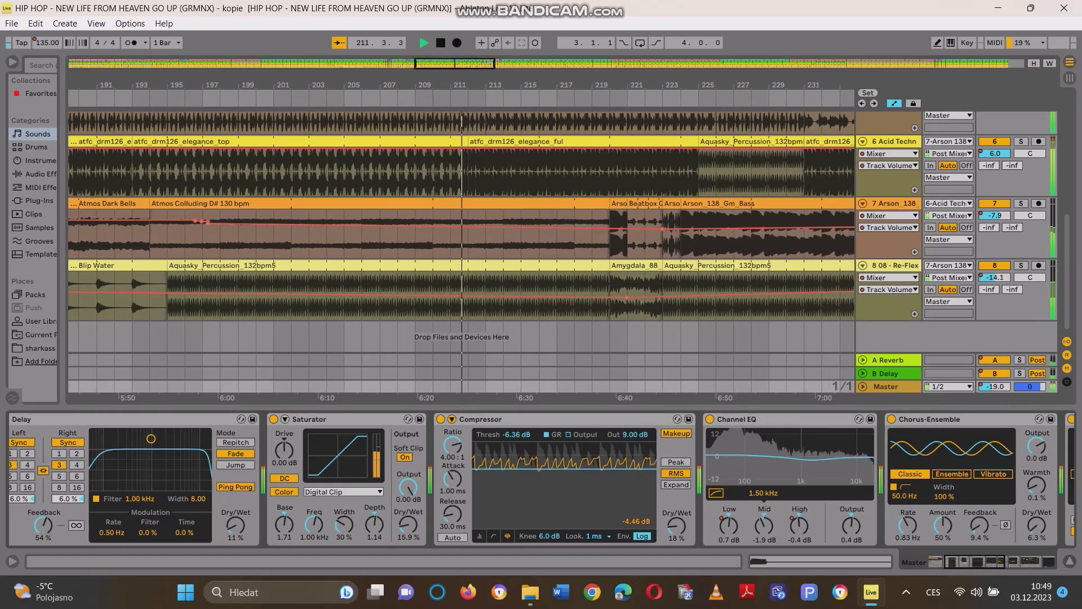
{"action": "scroll", "coordinate": [541, 479], "scroll_direction": "right", "scroll_amount": 5}
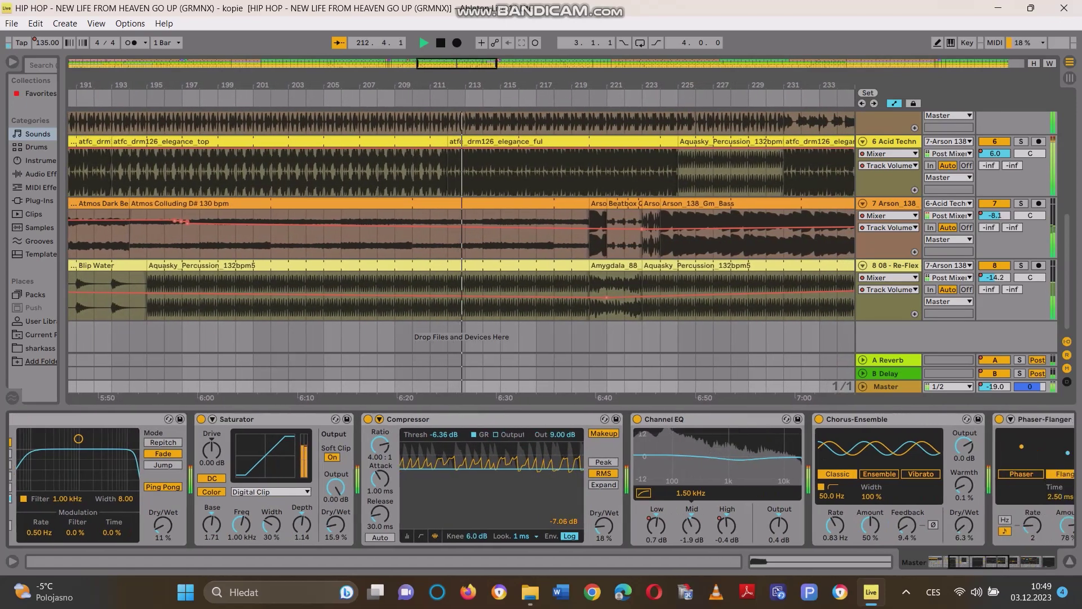
{"action": "scroll", "coordinate": [541, 479], "scroll_direction": "right", "scroll_amount": 6}
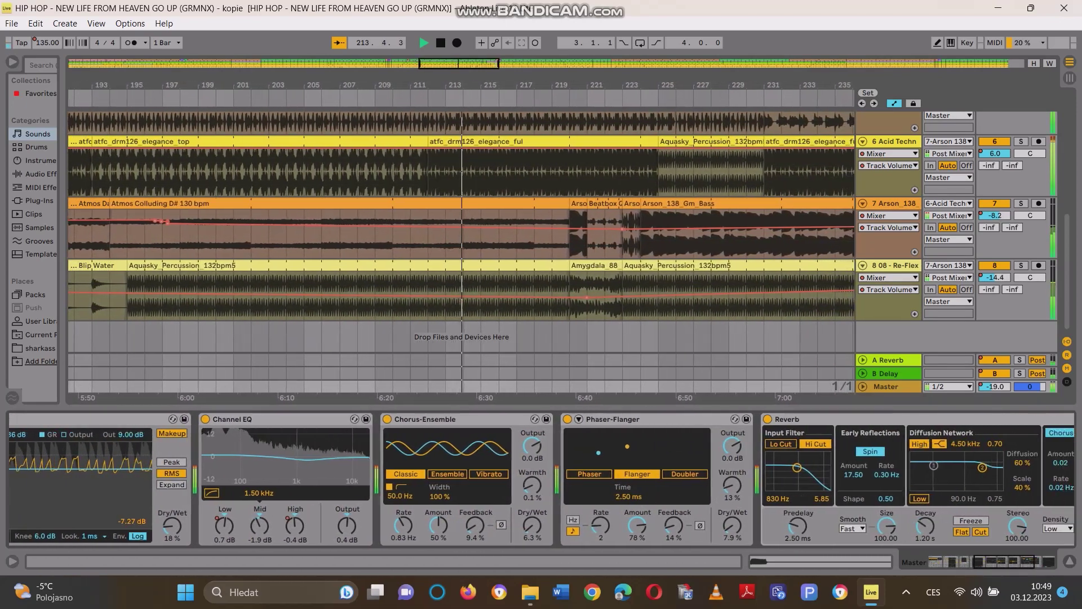
{"action": "scroll", "coordinate": [541, 480], "scroll_direction": "right", "scroll_amount": 3}
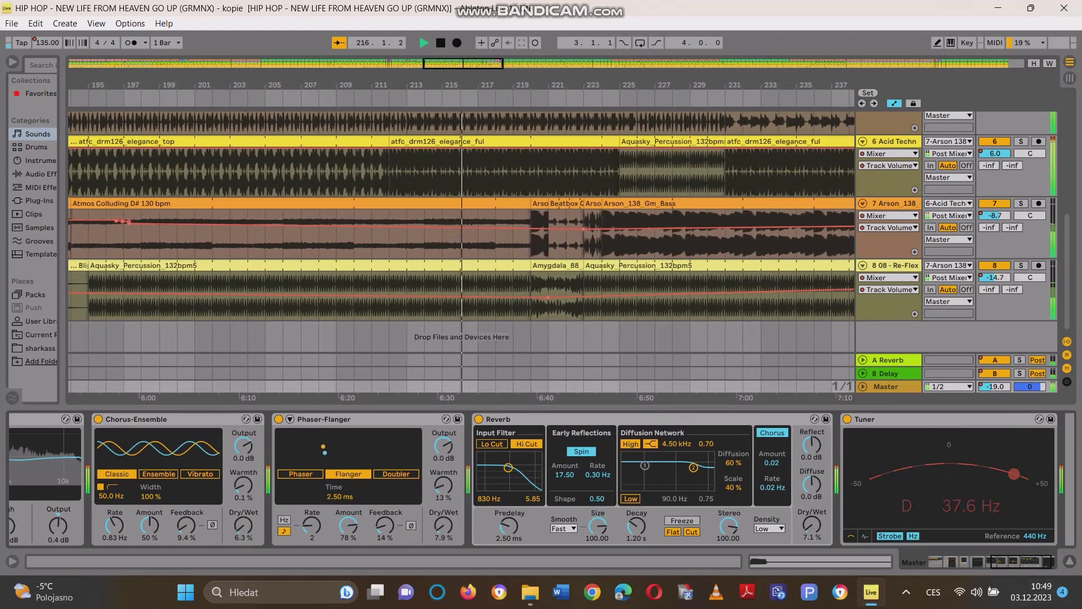
- Examine the clips and volume automation on all tracks from about bar 216 to bar 228
{"action": "scroll", "coordinate": [642, 271], "scroll_direction": "up", "scroll_amount": 3}
{"action": "scroll", "coordinate": [643, 272], "scroll_direction": "up", "scroll_amount": 5}
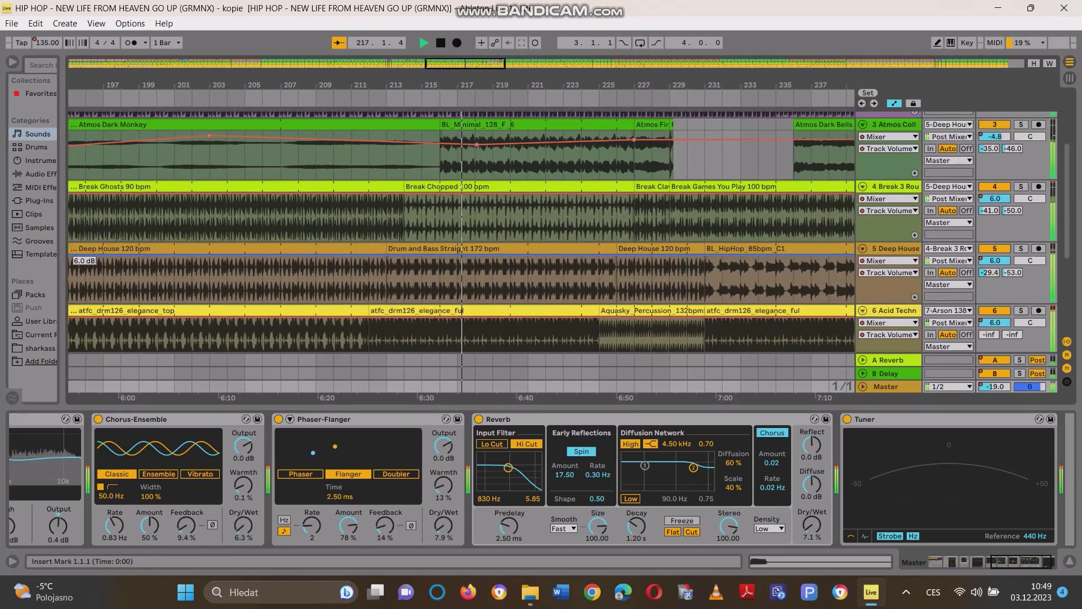
{"action": "scroll", "coordinate": [564, 231], "scroll_direction": "down", "scroll_amount": 8}
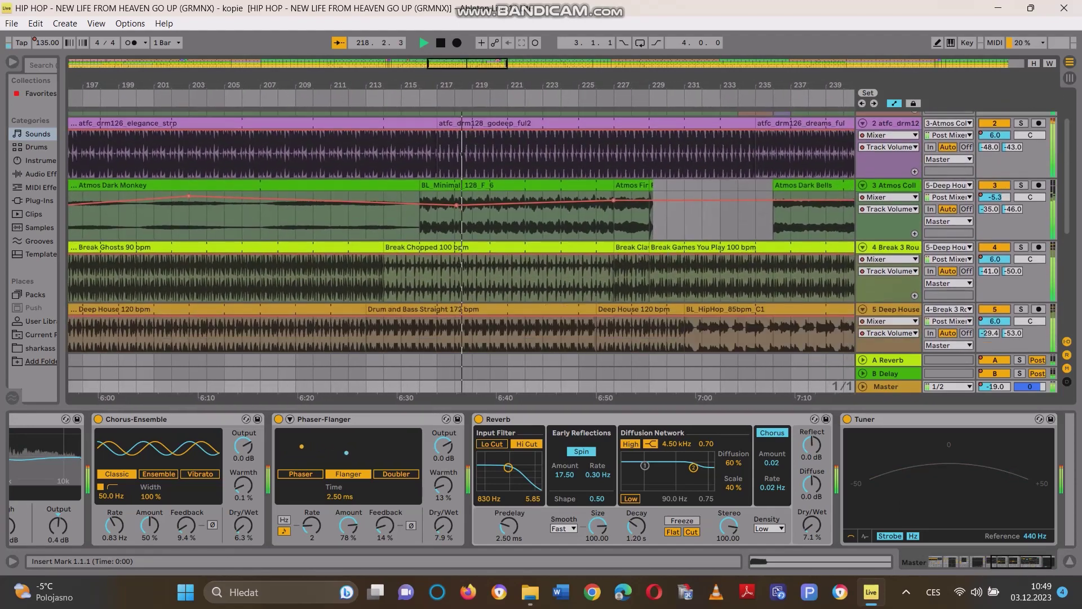
{"action": "scroll", "coordinate": [563, 231], "scroll_direction": "down", "scroll_amount": 1}
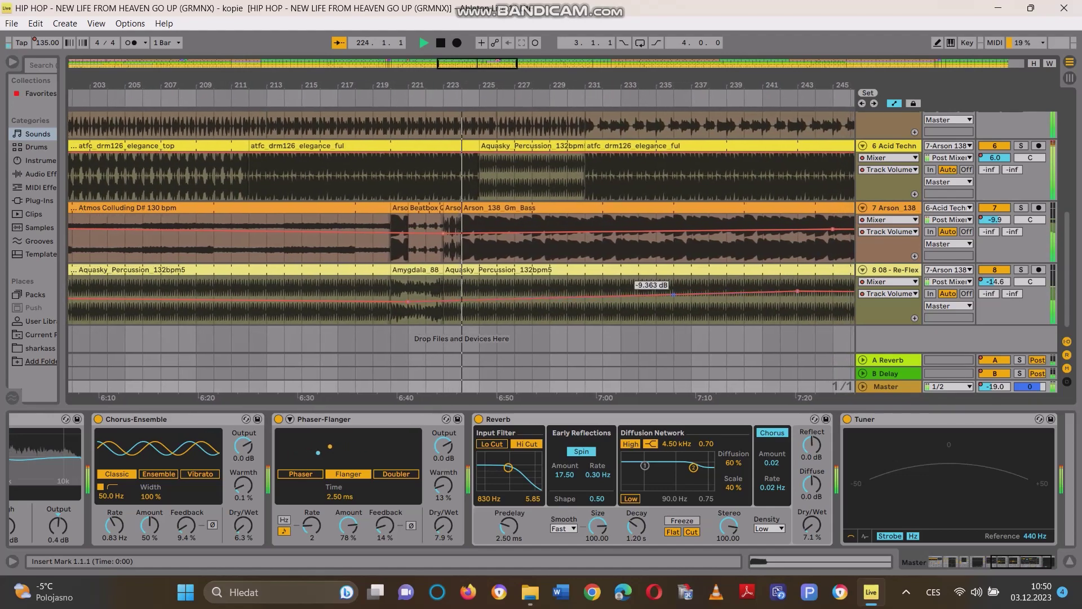
{"action": "scroll", "coordinate": [676, 299], "scroll_direction": "up", "scroll_amount": 3}
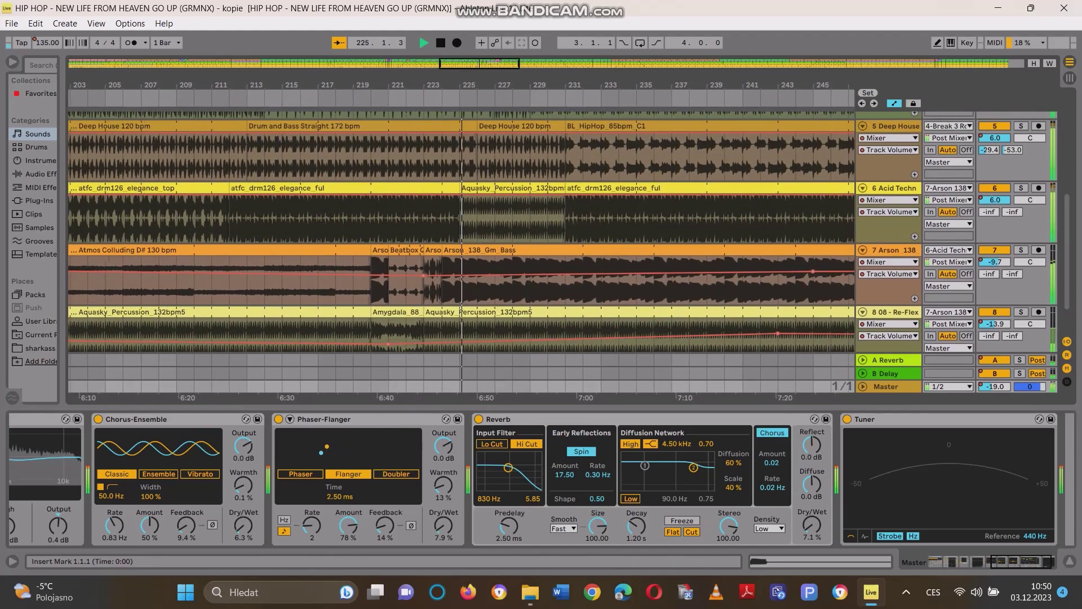
{"action": "scroll", "coordinate": [677, 299], "scroll_direction": "up", "scroll_amount": 1}
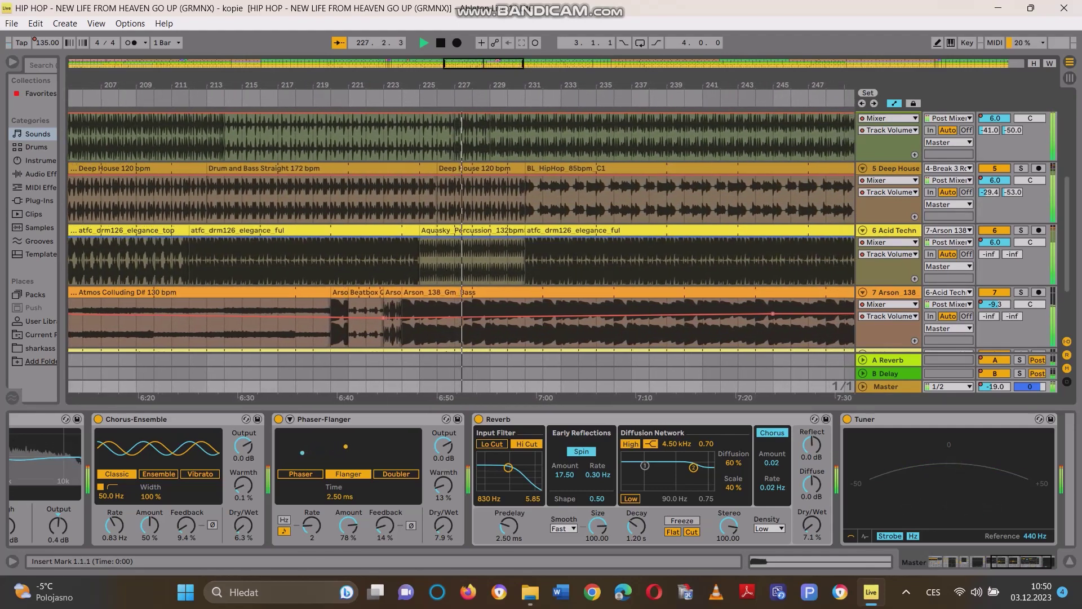
{"action": "scroll", "coordinate": [461, 231], "scroll_direction": "up", "scroll_amount": 5}
{"action": "scroll", "coordinate": [460, 231], "scroll_direction": "up", "scroll_amount": 1}
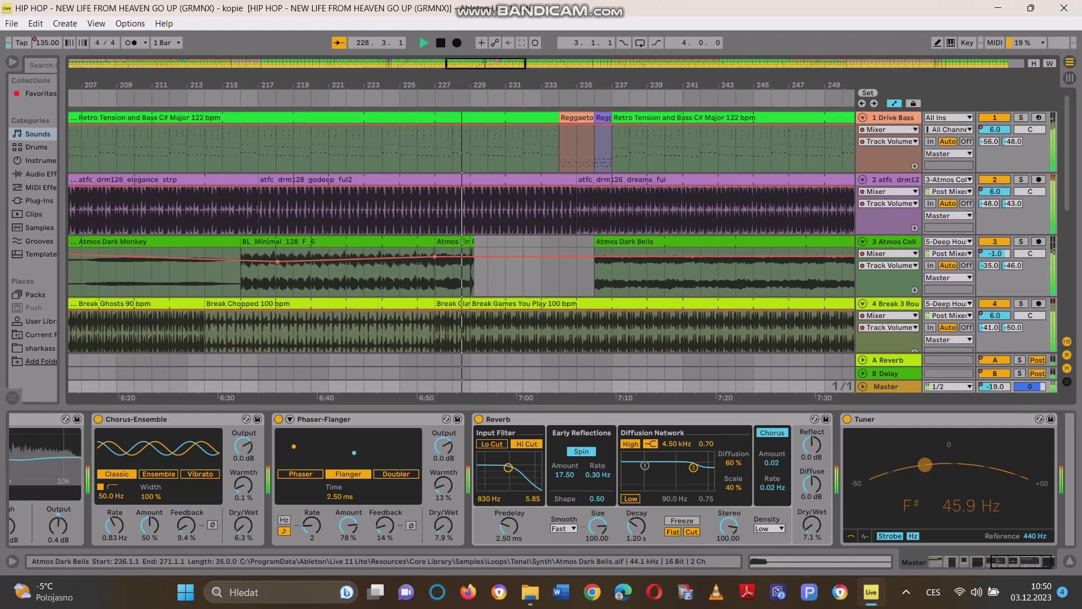
- Lower the Master volume to -21 dB in the Session View mixer and return to Arrangement View
{"action": "key", "text": "Tab"}
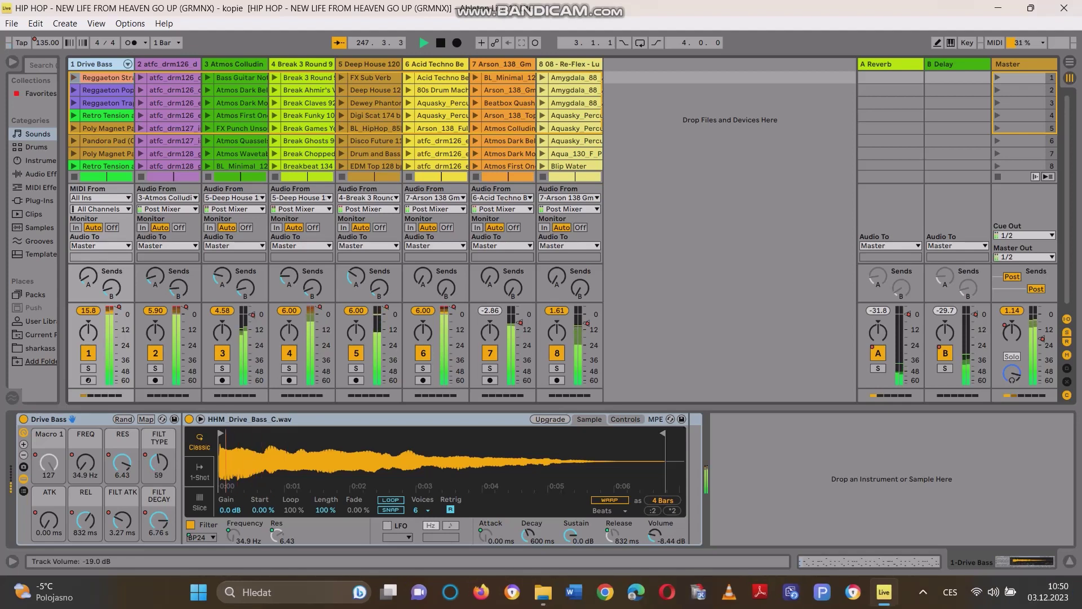
{"action": "left_click_drag", "start_coordinate": [1042, 339], "coordinate": [1042, 340]}
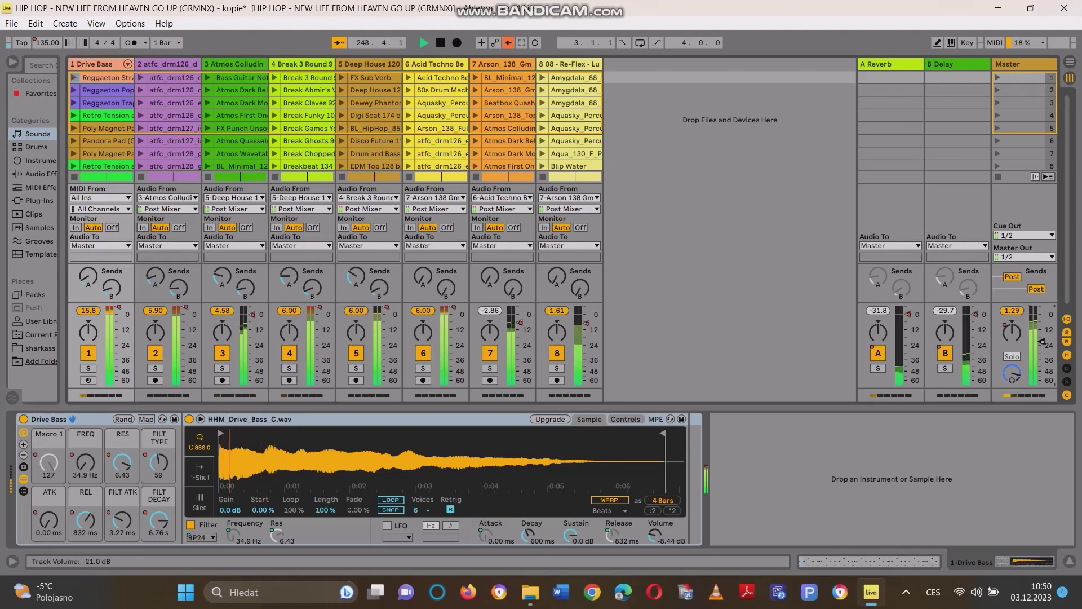
{"action": "key", "text": "Tab"}
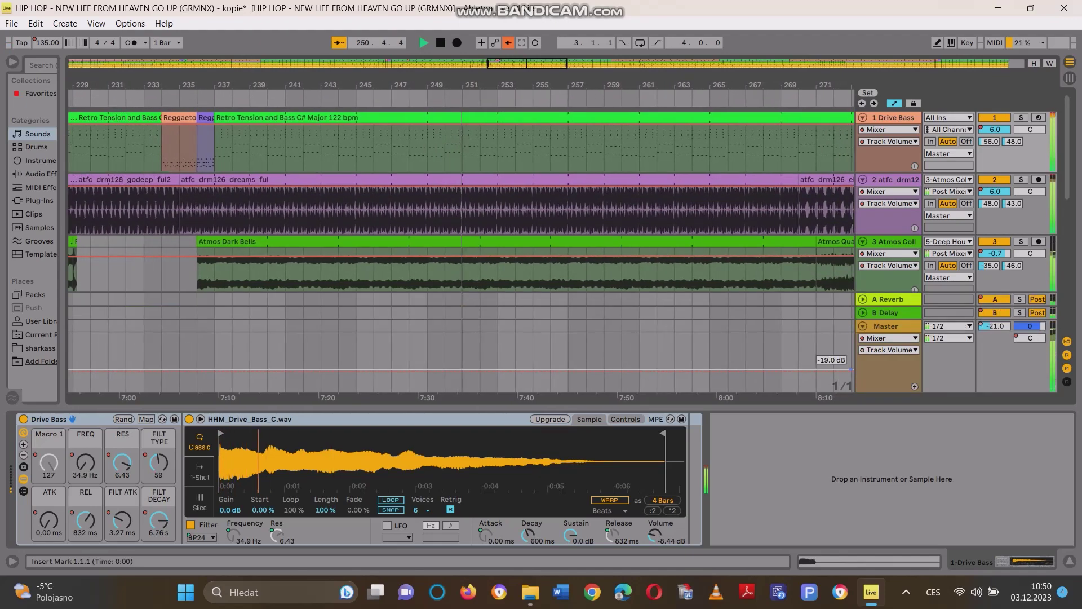
- Lower the Master track's volume automation line in the arrangement to -21 dB and collapse the Master track
{"action": "key", "text": "minus"}
{"action": "key", "text": "minus"}
{"action": "key", "text": "minus"}
{"action": "key", "text": "minus"}
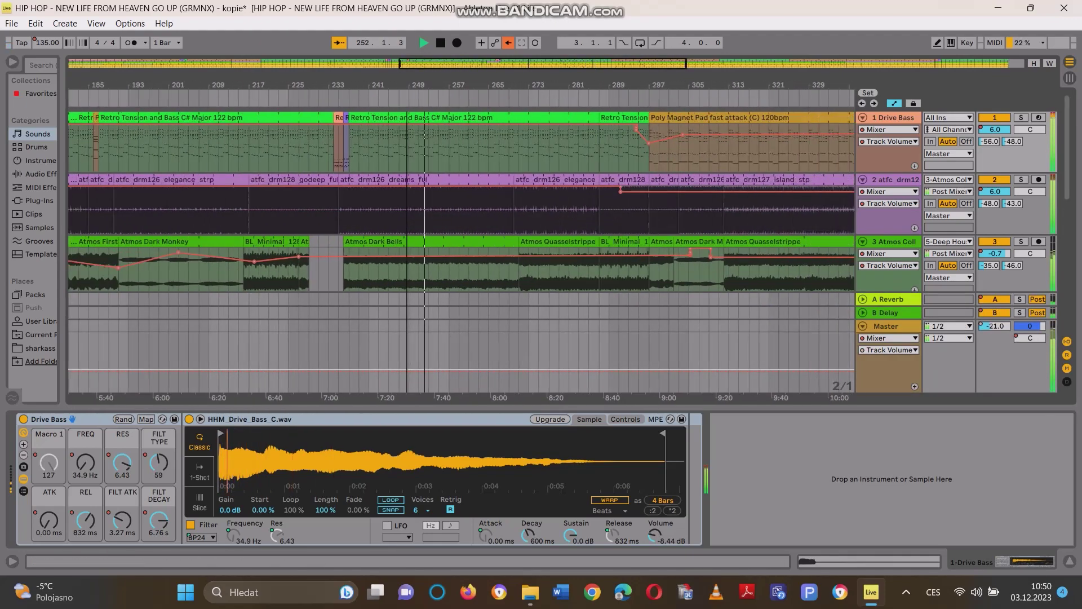
{"action": "left_click_drag", "start_coordinate": [301, 369], "coordinate": [289, 371]}
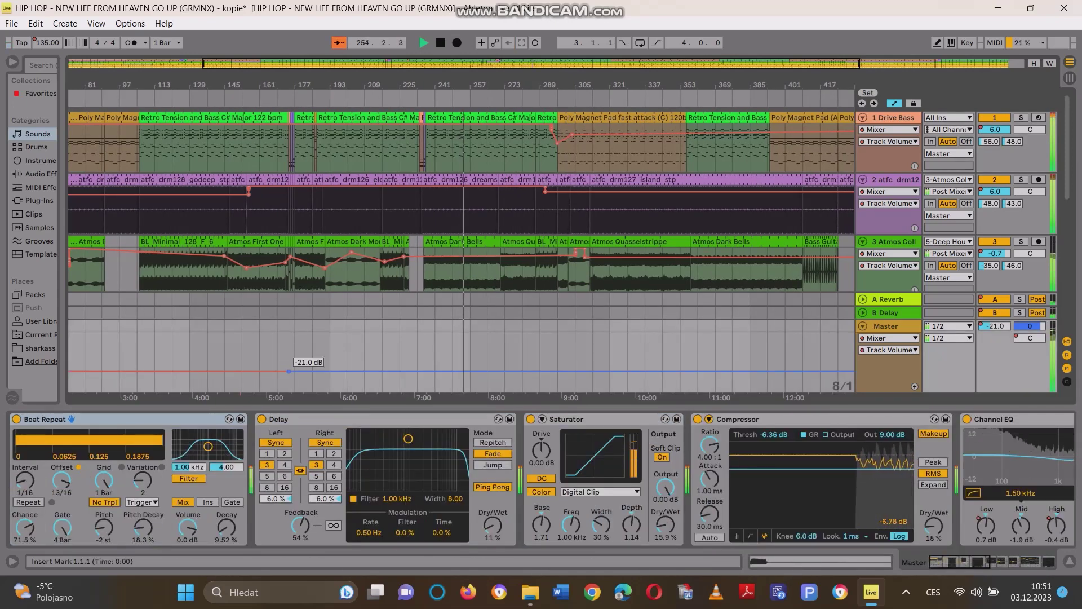
{"action": "left_click", "coordinate": [889, 349]}
{"action": "left_click", "coordinate": [886, 391]}
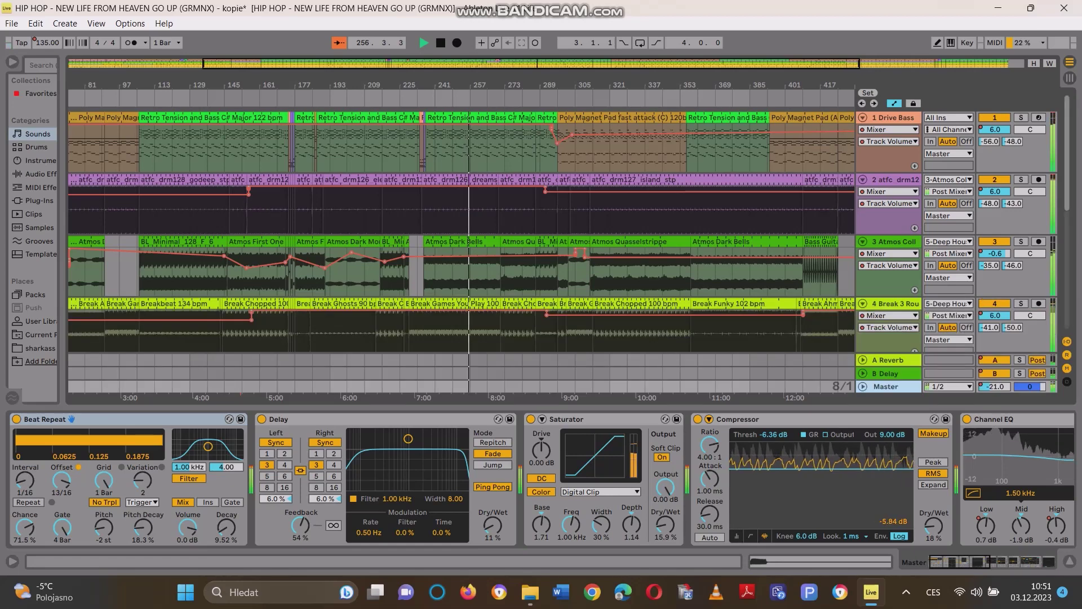
- Examine the tracks in detail from about bar 259, check the Session View mixer and return to Arrangement View
{"action": "key", "text": "plus"}
{"action": "key", "text": "plus"}
{"action": "key", "text": "plus"}
{"action": "key", "text": "plus"}
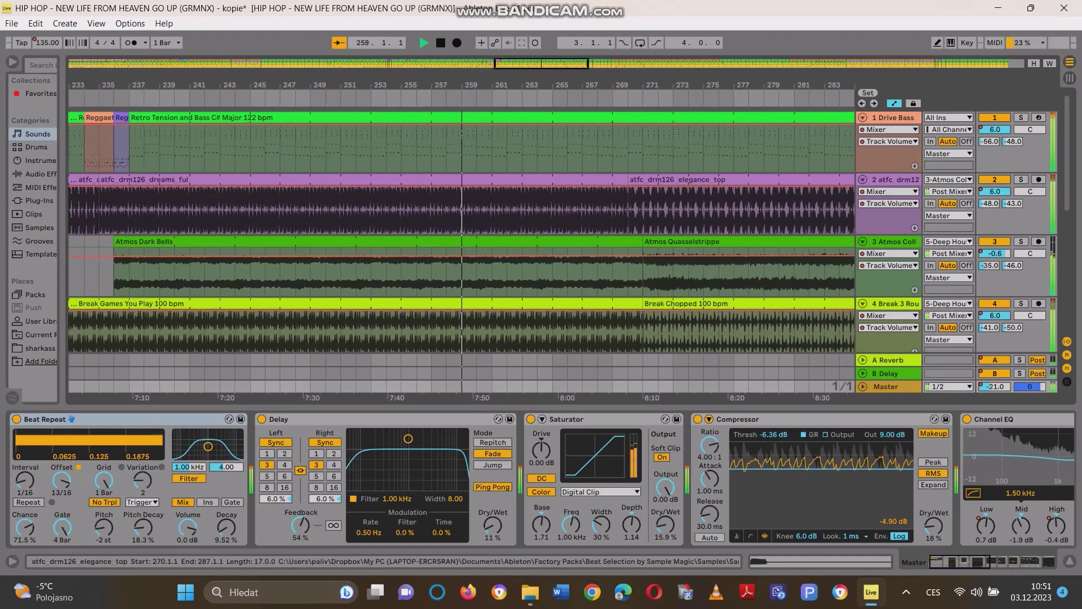
{"action": "scroll", "coordinate": [460, 231], "scroll_direction": "down", "scroll_amount": 10}
{"action": "key", "text": "Tab"}
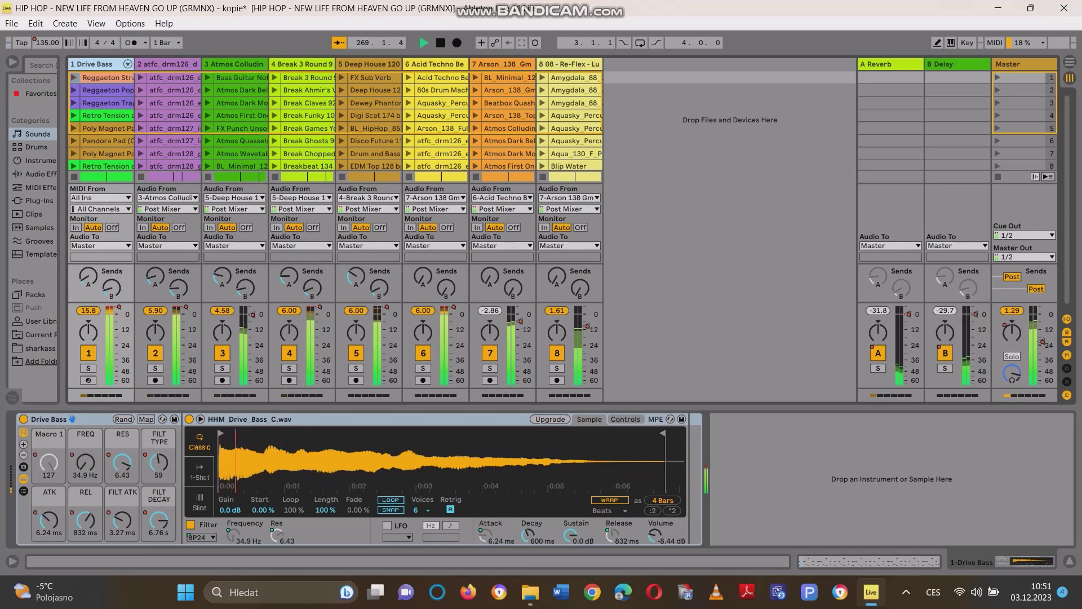
{"action": "key", "text": "Tab"}
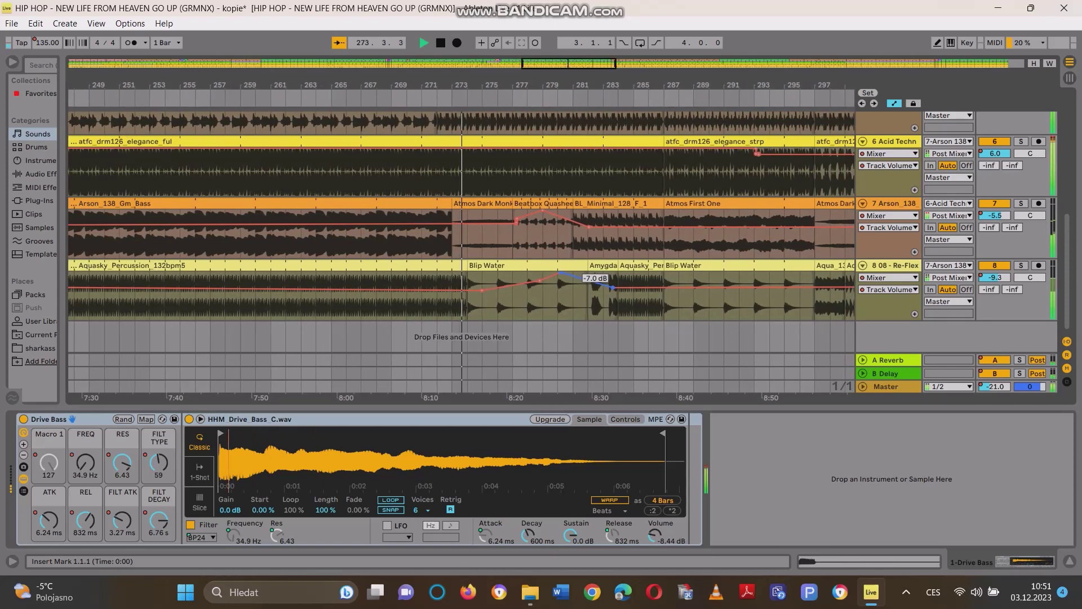
- Examine the volume automation and clips from track 8 up to track 1 between about bars 274 and 283
{"action": "scroll", "coordinate": [590, 282], "scroll_direction": "up", "scroll_amount": 1}
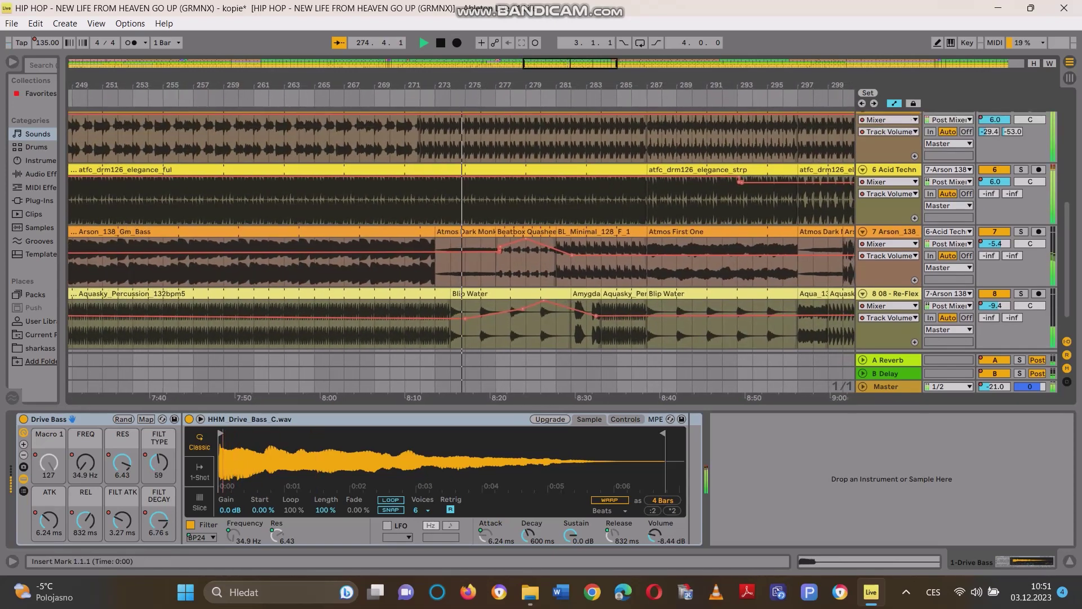
{"action": "scroll", "coordinate": [461, 231], "scroll_direction": "up", "scroll_amount": 1}
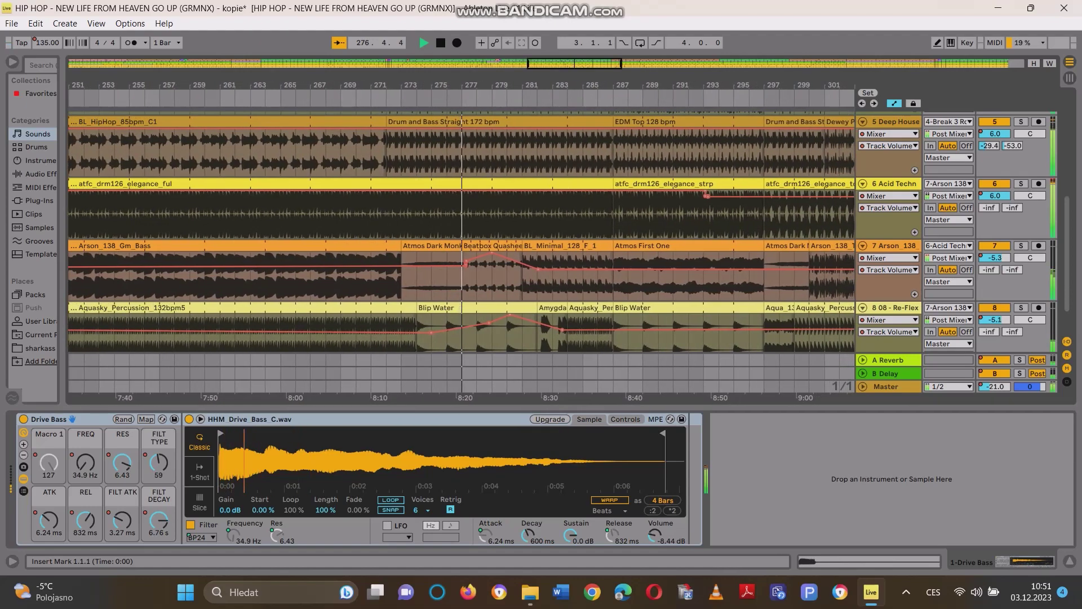
{"action": "scroll", "coordinate": [462, 231], "scroll_direction": "up", "scroll_amount": 1}
{"action": "scroll", "coordinate": [461, 230], "scroll_direction": "up", "scroll_amount": 1}
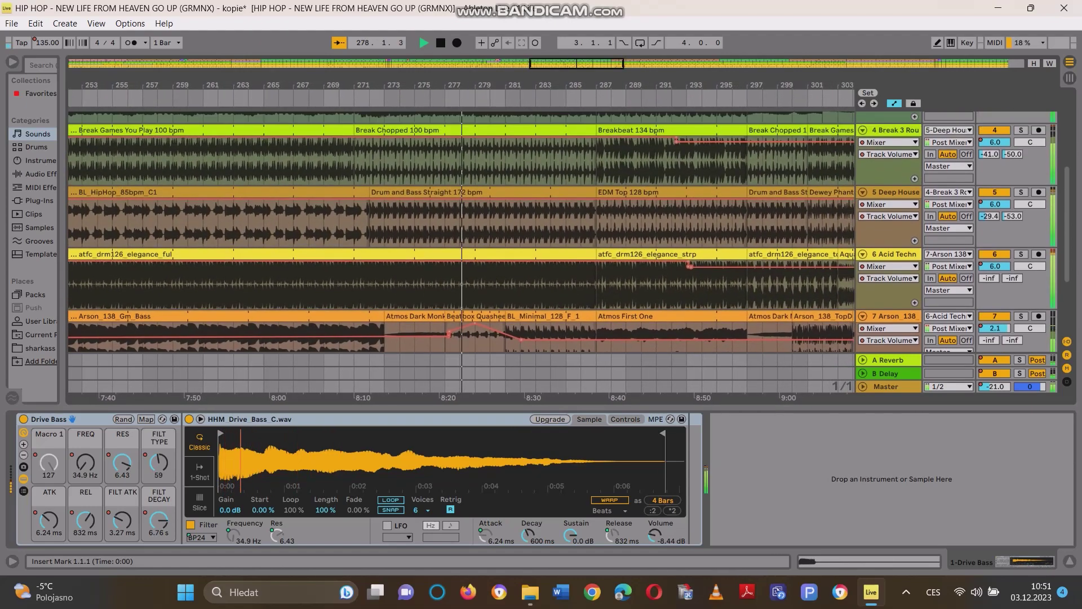
{"action": "scroll", "coordinate": [461, 231], "scroll_direction": "up", "scroll_amount": 3}
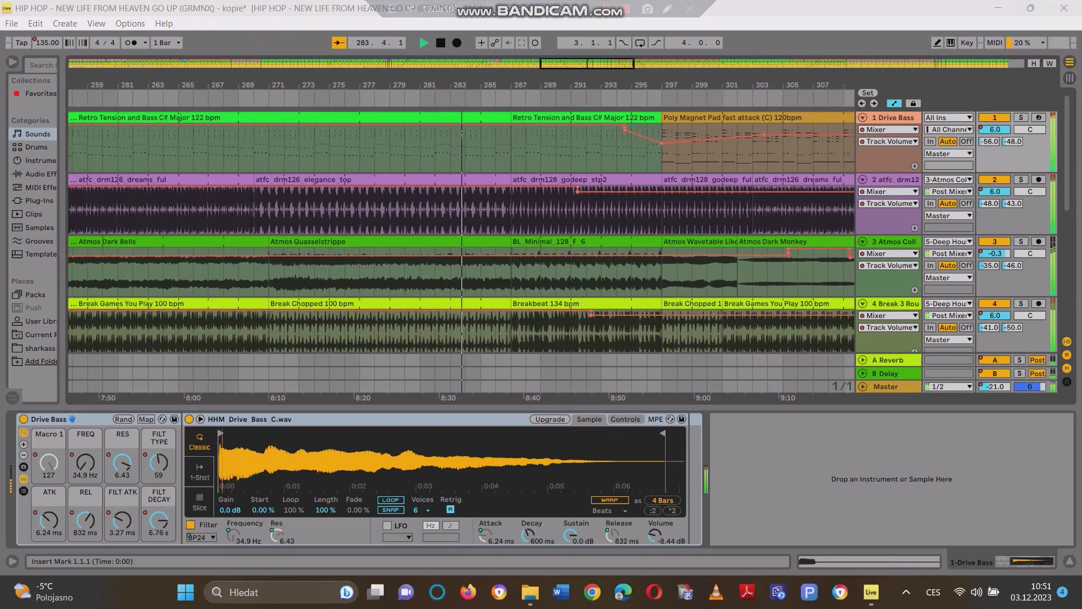
- Examine the clips and volume automation changes on all eight tracks from about bar 289 to bar 302
{"action": "scroll", "coordinate": [585, 226], "scroll_direction": "down", "scroll_amount": 5}
{"action": "scroll", "coordinate": [593, 199], "scroll_direction": "down", "scroll_amount": 2}
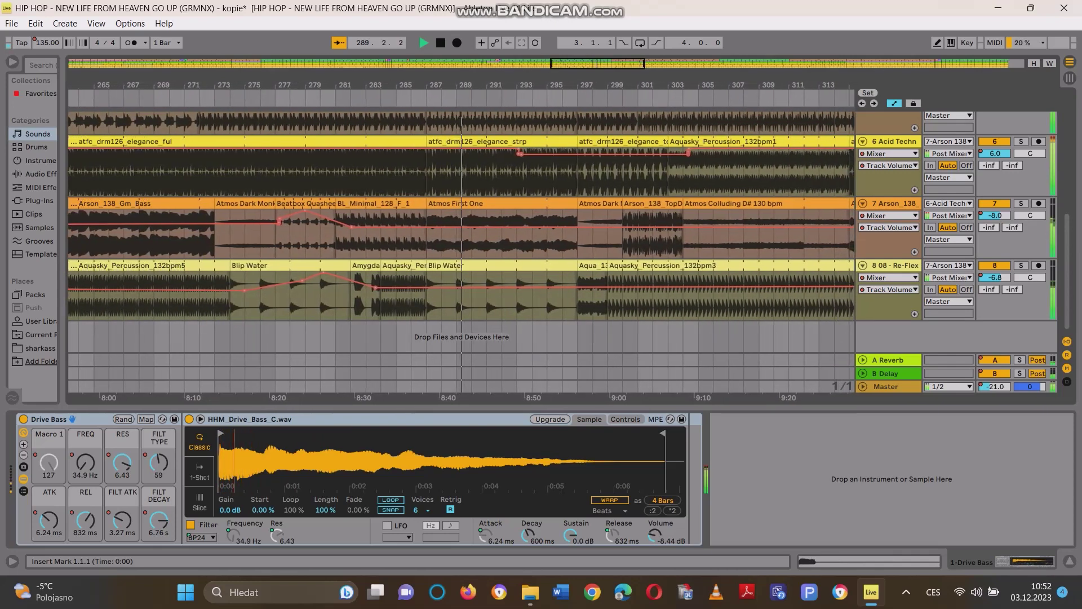
{"action": "scroll", "coordinate": [462, 231], "scroll_direction": "up", "scroll_amount": 5}
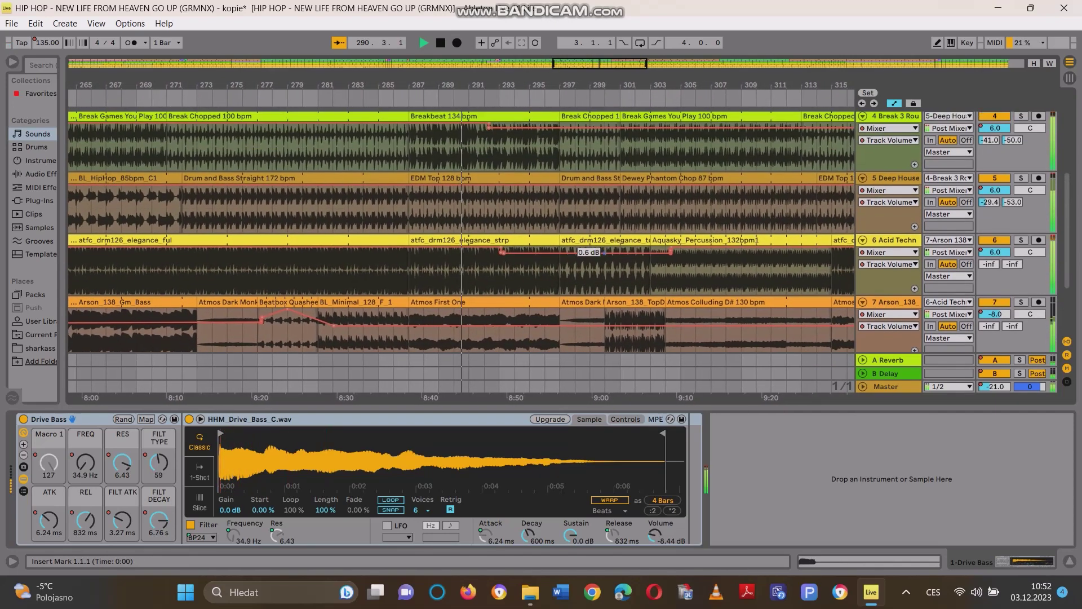
{"action": "scroll", "coordinate": [657, 256], "scroll_direction": "up", "scroll_amount": 6}
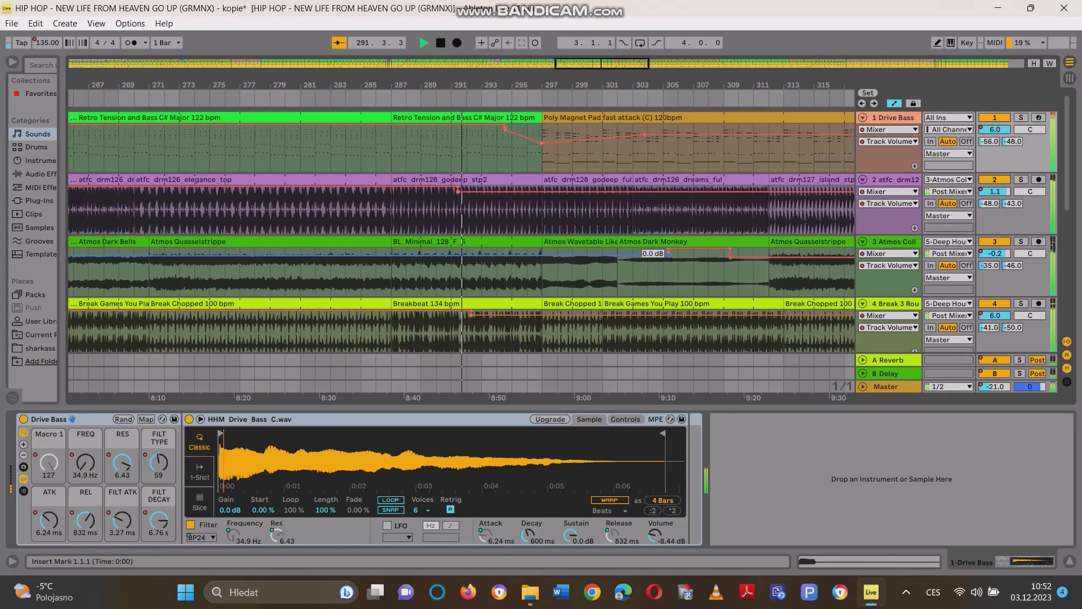
{"action": "scroll", "coordinate": [657, 281], "scroll_direction": "down", "scroll_amount": 10}
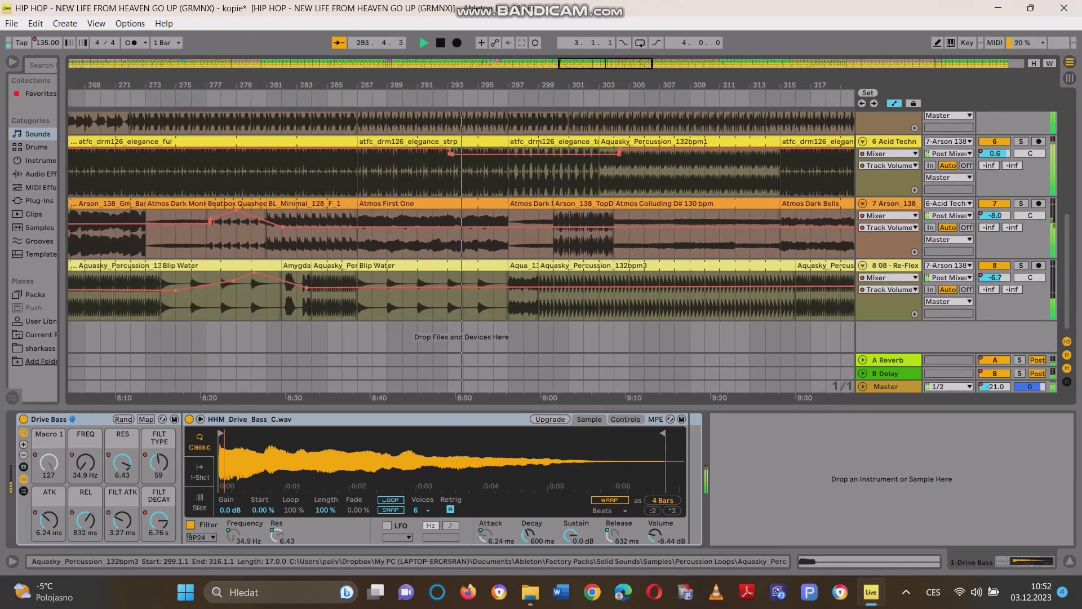
{"action": "scroll", "coordinate": [462, 230], "scroll_direction": "up", "scroll_amount": 1}
{"action": "scroll", "coordinate": [463, 232], "scroll_direction": "up", "scroll_amount": 4}
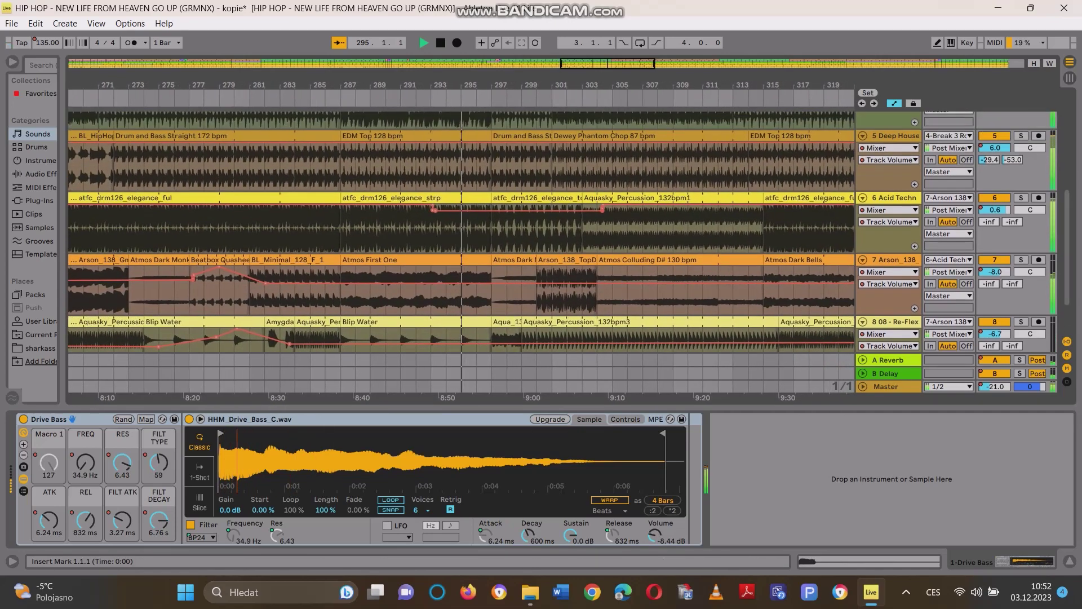
{"action": "scroll", "coordinate": [462, 230], "scroll_direction": "up", "scroll_amount": 4}
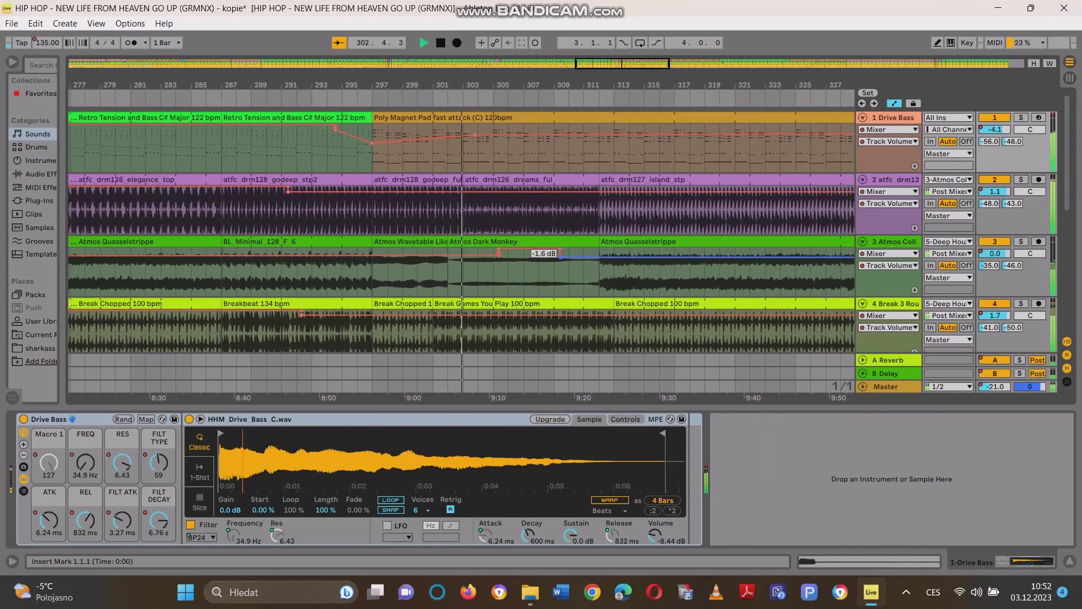
- Examine the clips and volume automation across all eight tracks from about bar 302 to bar 317
{"action": "scroll", "coordinate": [551, 256], "scroll_direction": "down", "scroll_amount": 8}
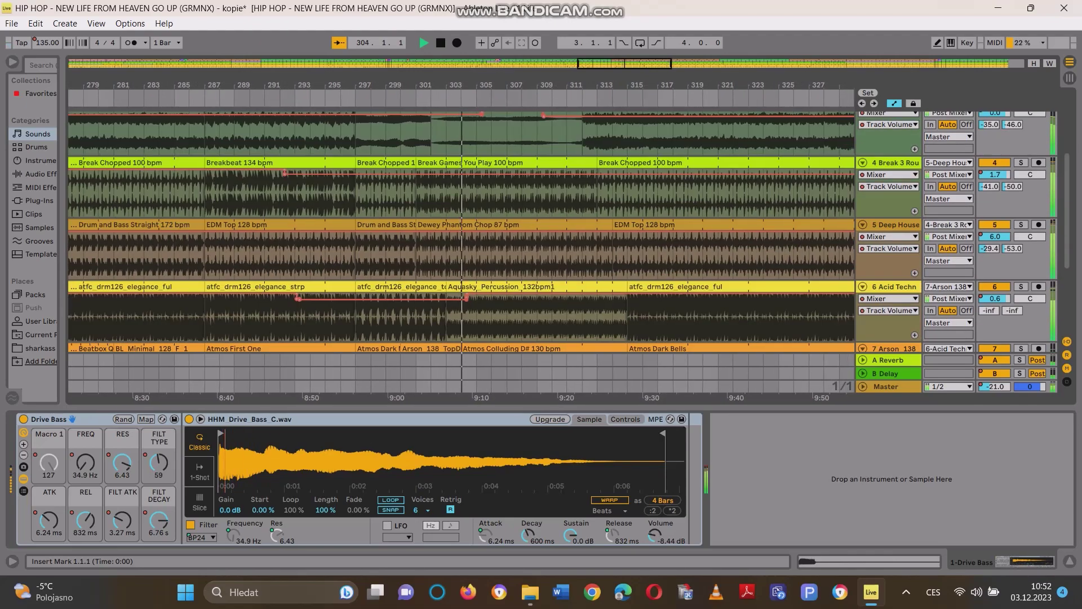
{"action": "scroll", "coordinate": [553, 256], "scroll_direction": "down", "scroll_amount": 2}
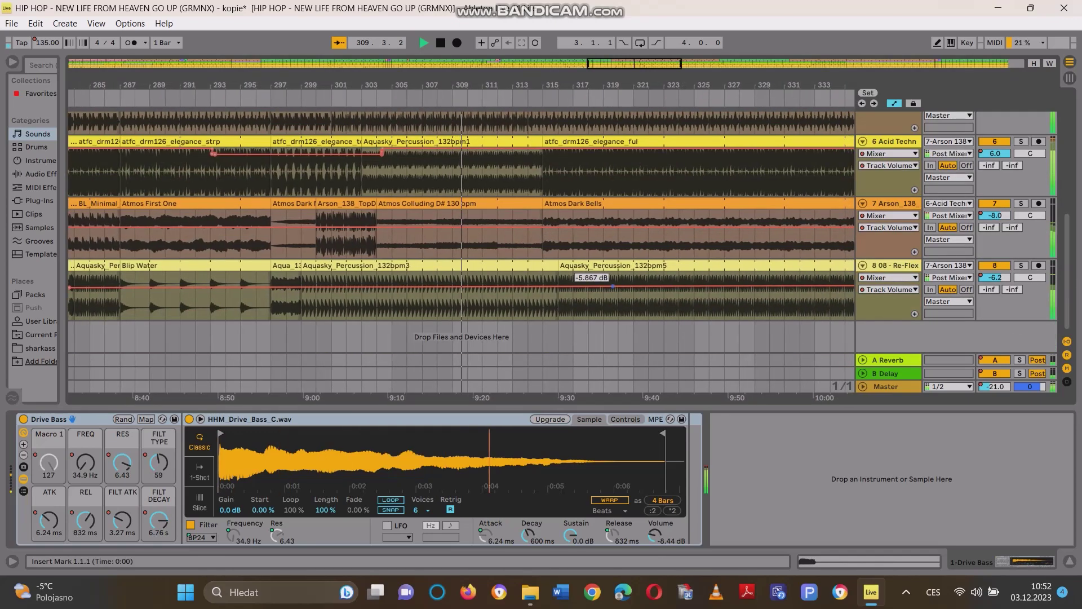
{"action": "scroll", "coordinate": [625, 283], "scroll_direction": "up", "scroll_amount": 8}
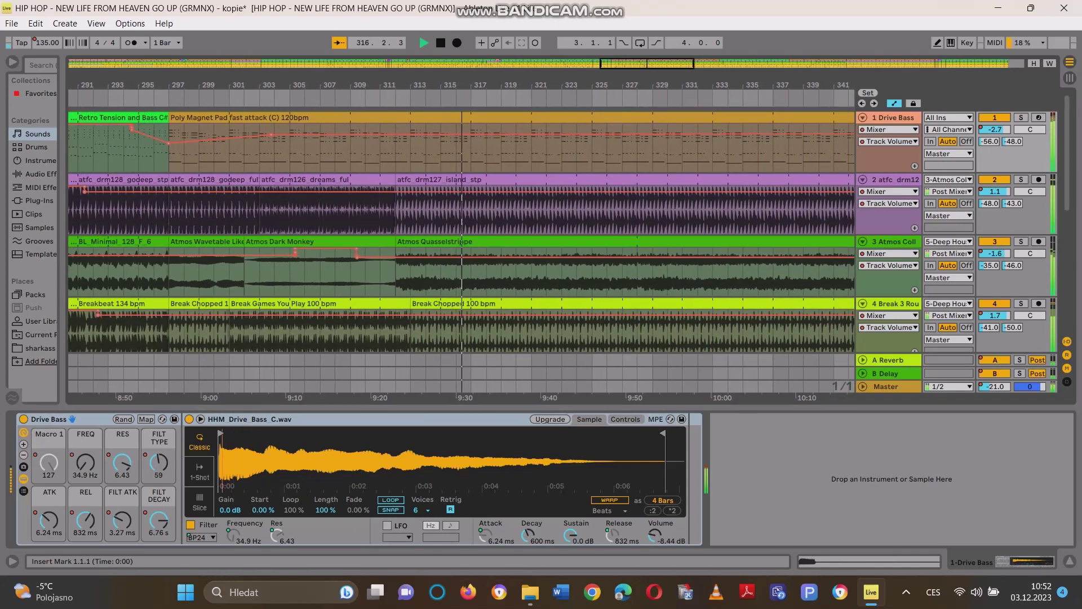
{"action": "scroll", "coordinate": [461, 232], "scroll_direction": "down", "scroll_amount": 2}
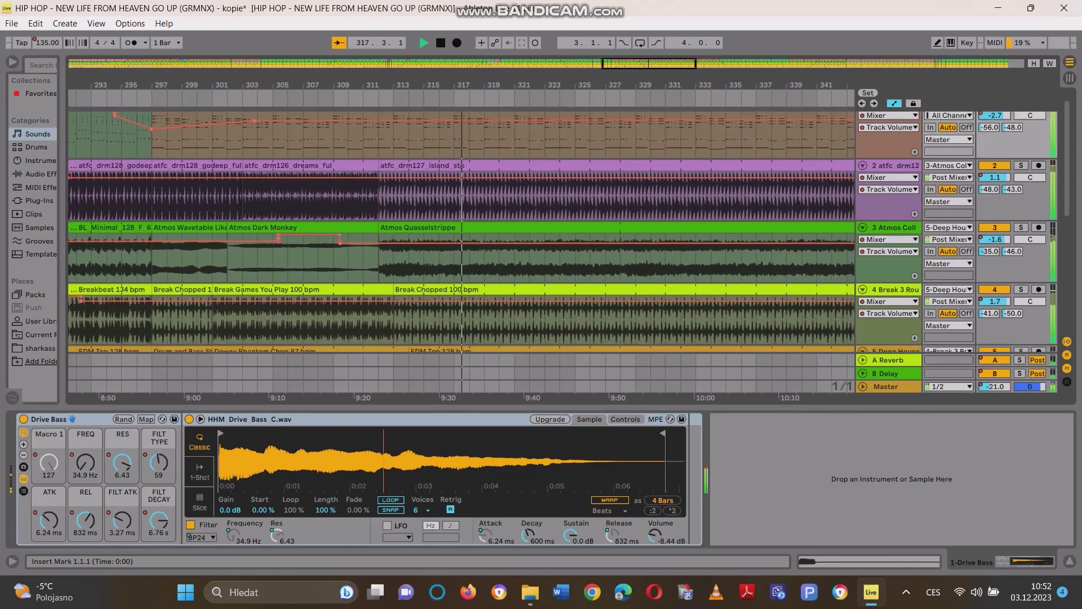
{"action": "scroll", "coordinate": [461, 231], "scroll_direction": "down", "scroll_amount": 6}
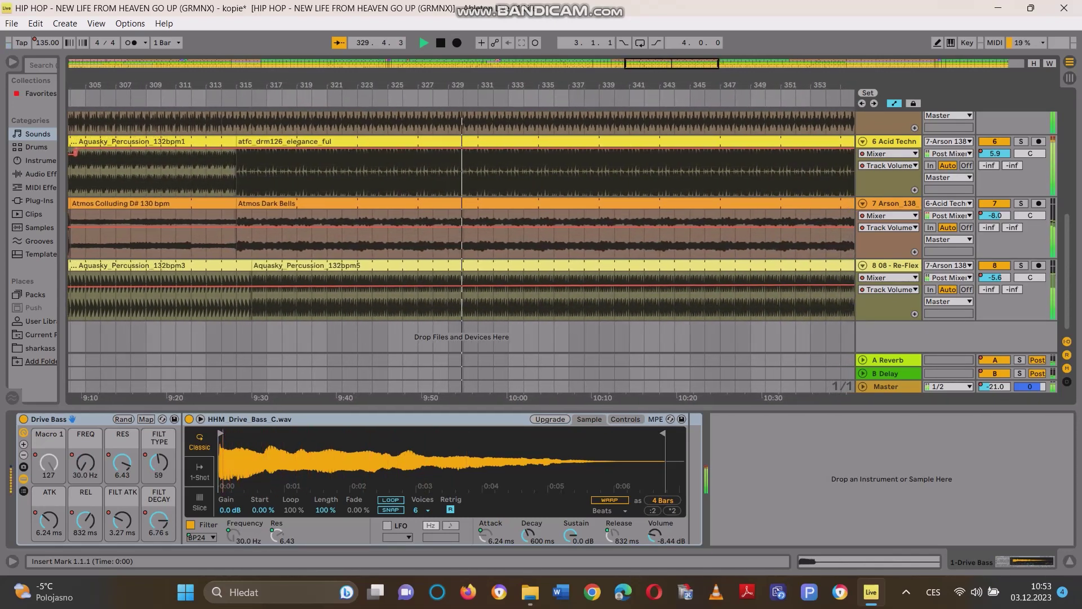
- Examine the volume levels and clips on all eight tracks between about bars 327 and 342
{"action": "scroll", "coordinate": [463, 231], "scroll_direction": "up", "scroll_amount": 10}
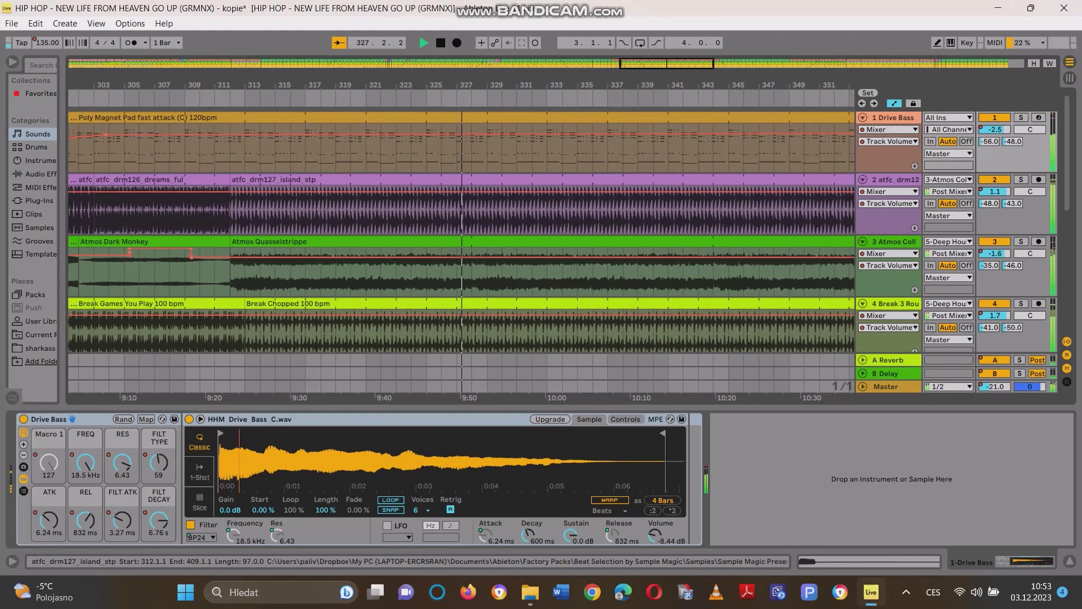
{"action": "scroll", "coordinate": [462, 231], "scroll_direction": "down", "scroll_amount": 2}
{"action": "scroll", "coordinate": [463, 231], "scroll_direction": "down", "scroll_amount": 5}
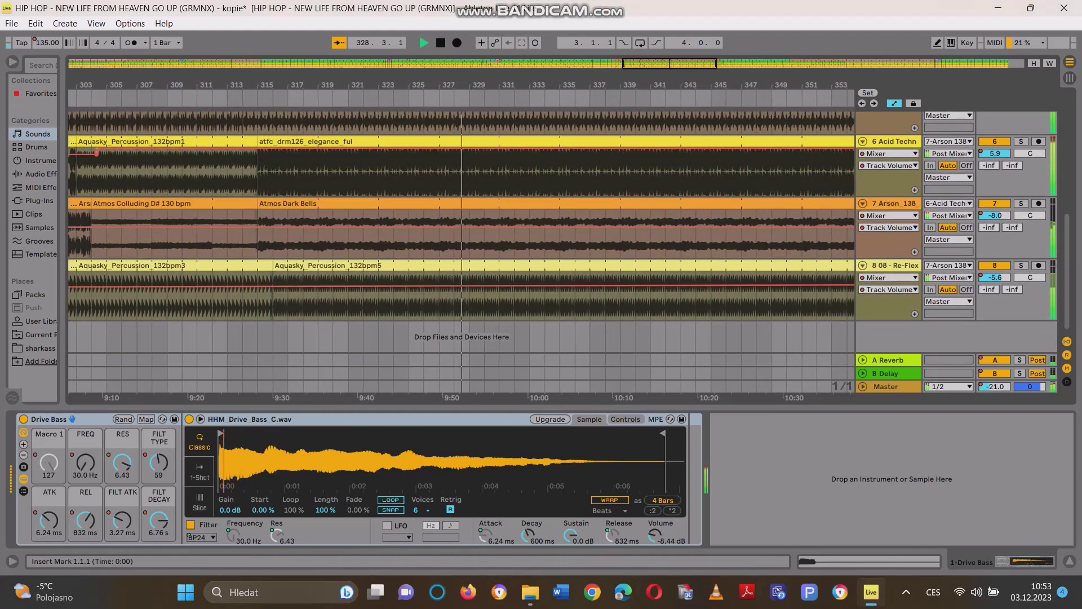
{"action": "scroll", "coordinate": [463, 231], "scroll_direction": "up", "scroll_amount": 1}
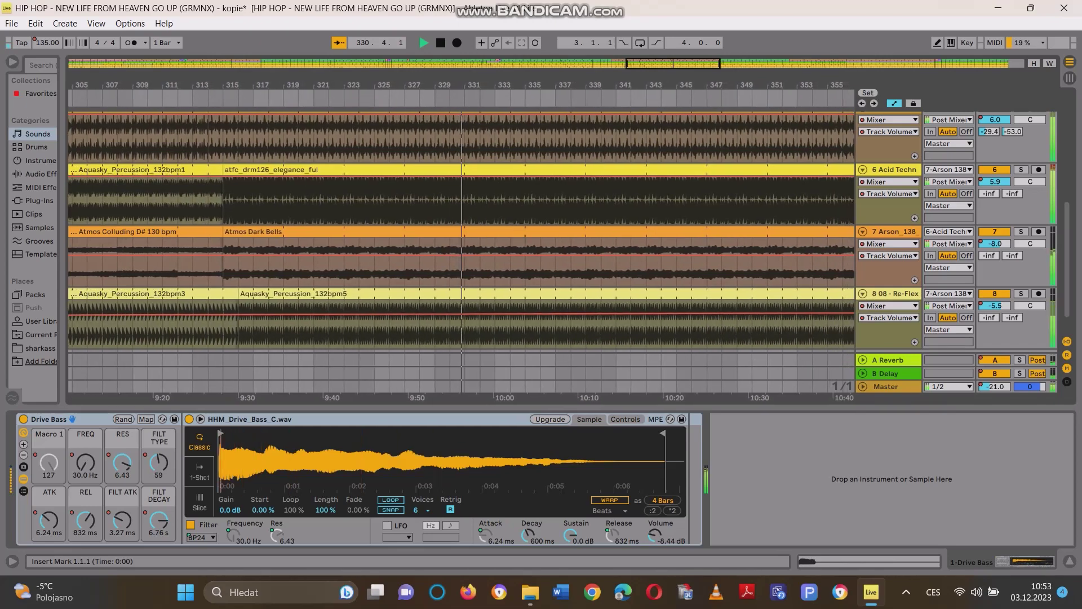
{"action": "scroll", "coordinate": [460, 231], "scroll_direction": "up", "scroll_amount": 10}
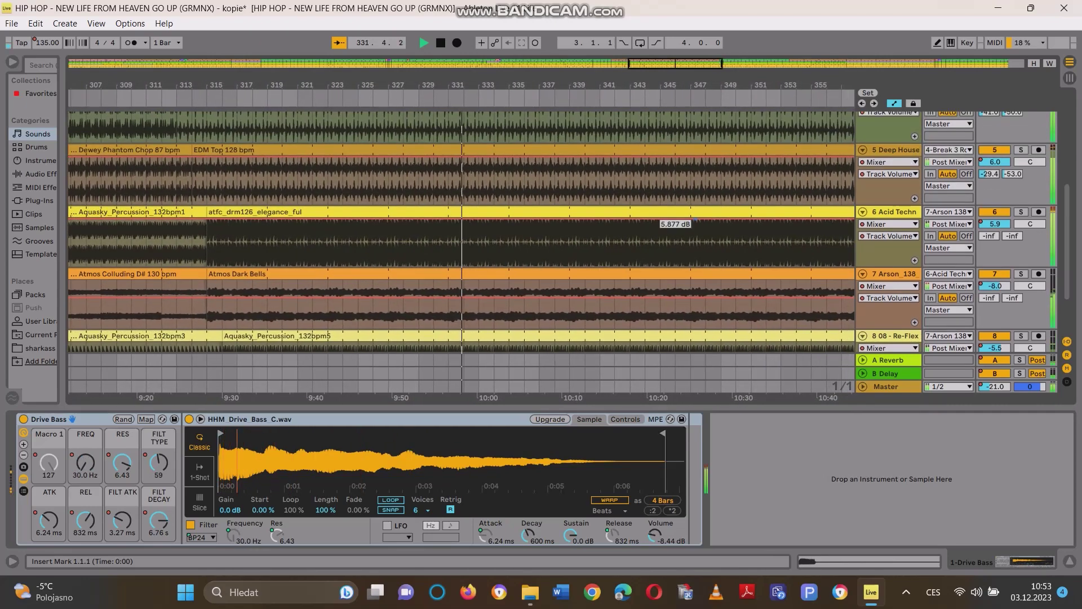
{"action": "scroll", "coordinate": [461, 231], "scroll_direction": "up", "scroll_amount": 6}
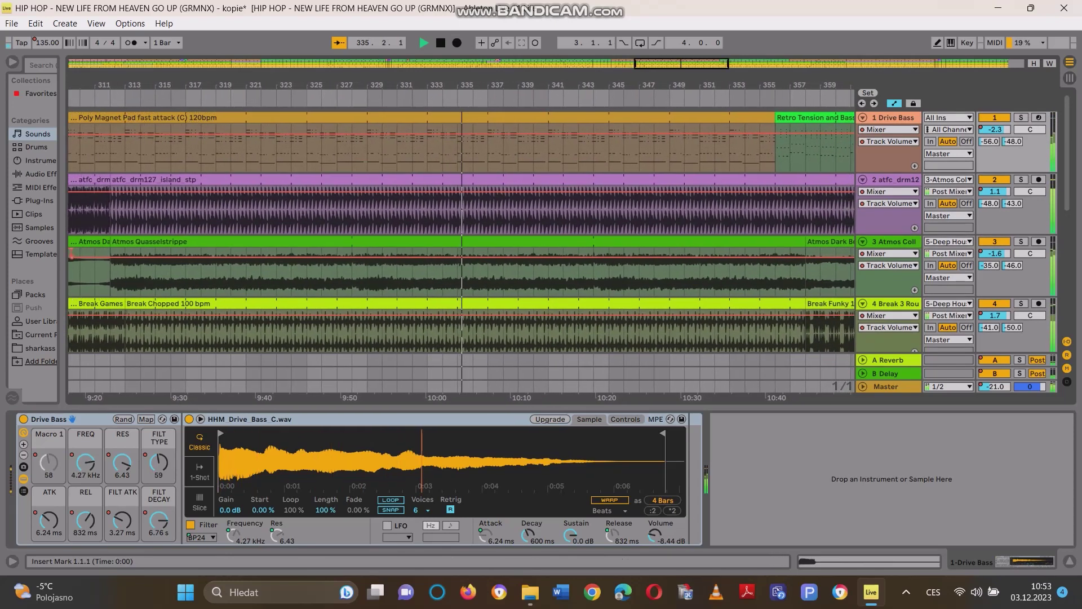
{"action": "scroll", "coordinate": [461, 248], "scroll_direction": "down", "scroll_amount": 10}
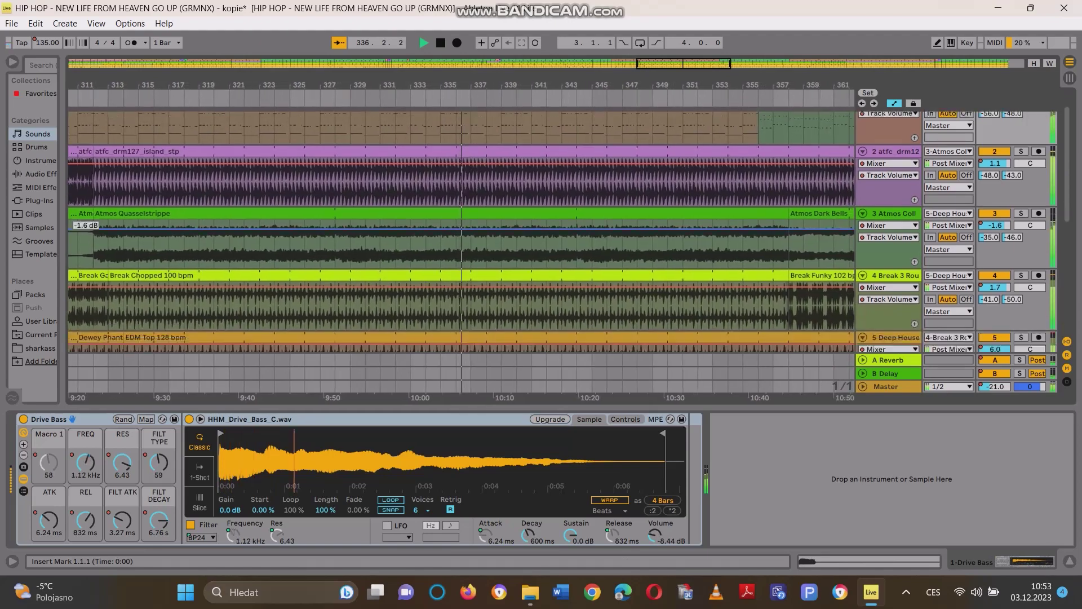
{"action": "scroll", "coordinate": [460, 248], "scroll_direction": "down", "scroll_amount": 1}
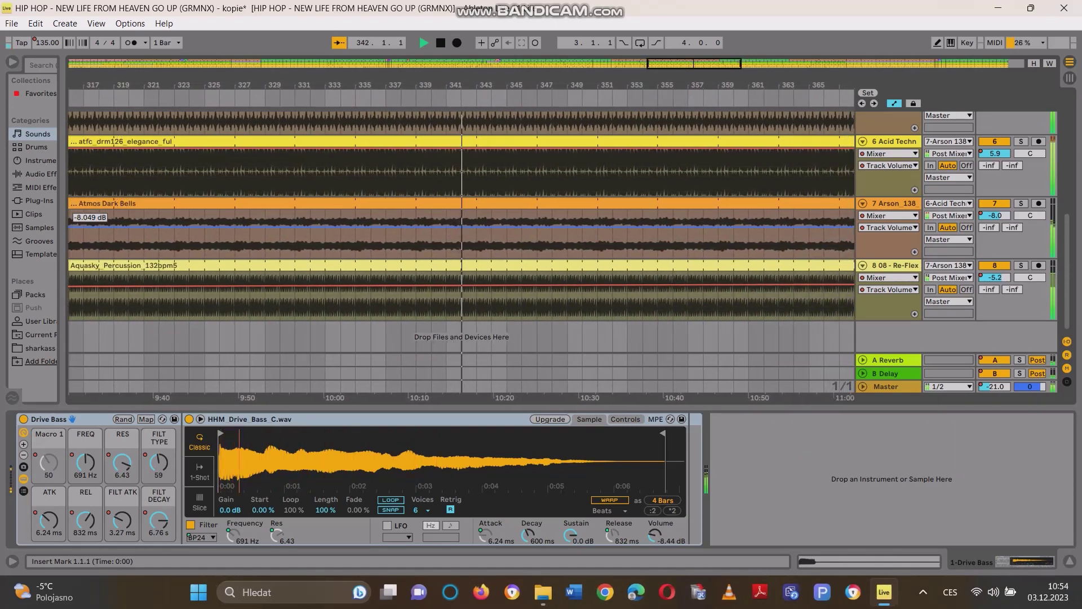
- Examine the clip changes and volume automation on tracks 1 to 8 between about bars 357 and 372
{"action": "scroll", "coordinate": [461, 231], "scroll_direction": "up", "scroll_amount": 10}
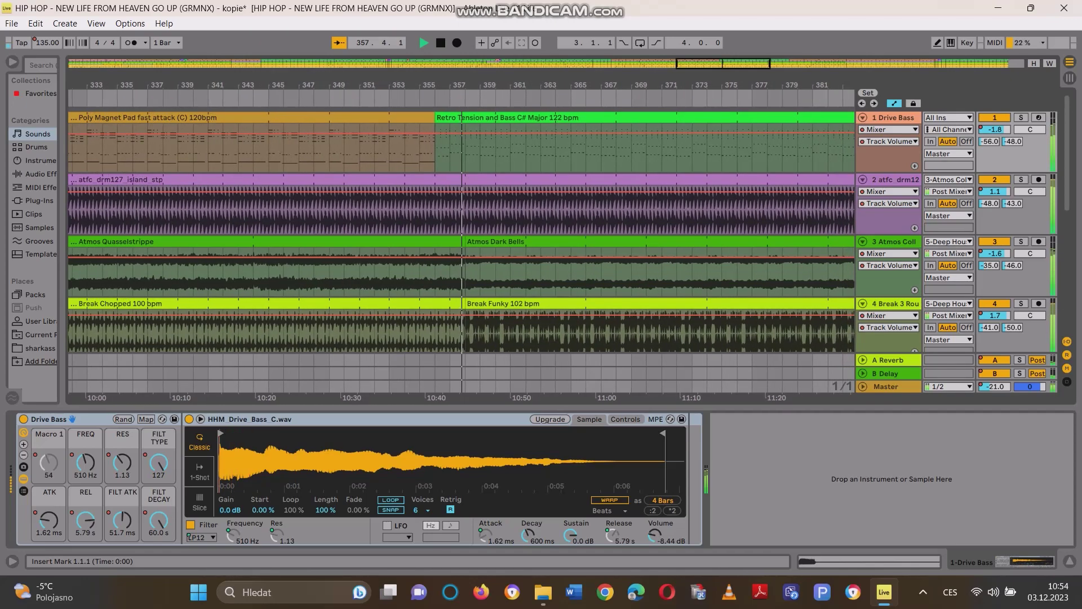
{"action": "scroll", "coordinate": [699, 225], "scroll_direction": "down", "scroll_amount": 5}
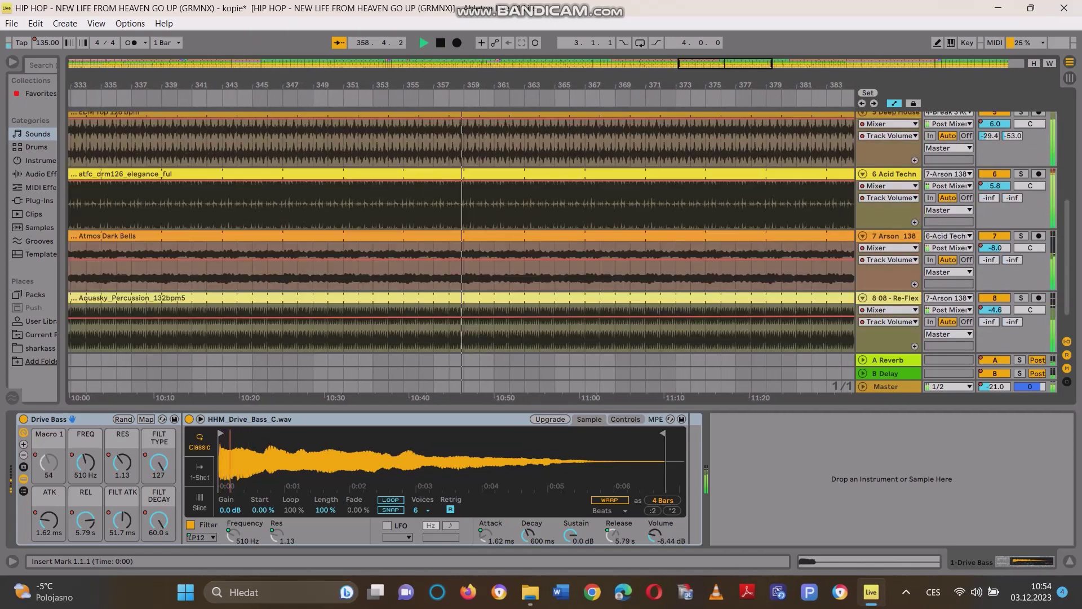
{"action": "scroll", "coordinate": [699, 228], "scroll_direction": "up", "scroll_amount": 1}
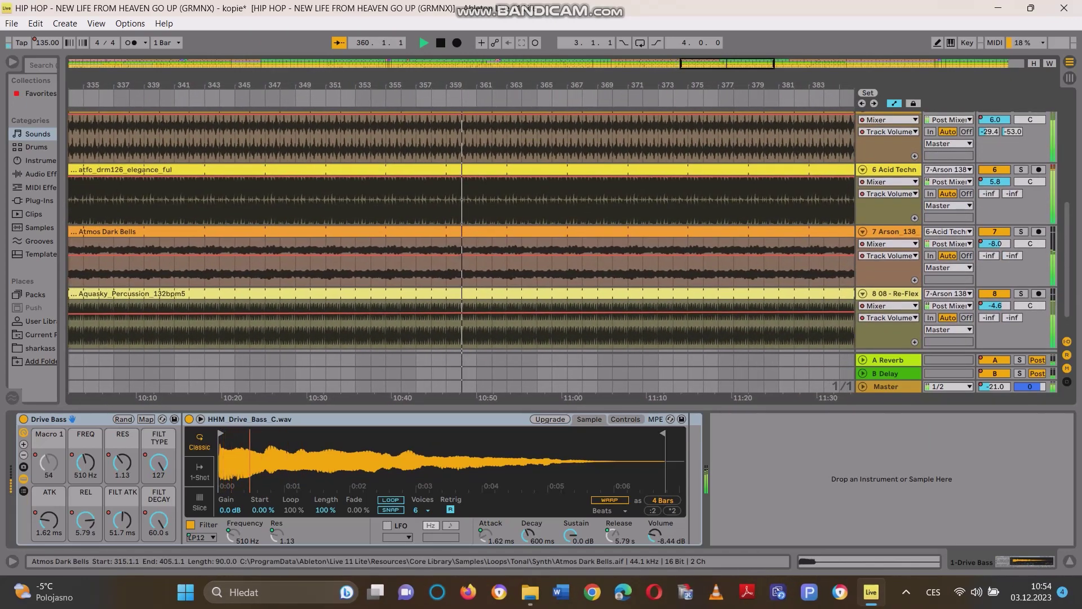
{"action": "scroll", "coordinate": [699, 226], "scroll_direction": "up", "scroll_amount": 3}
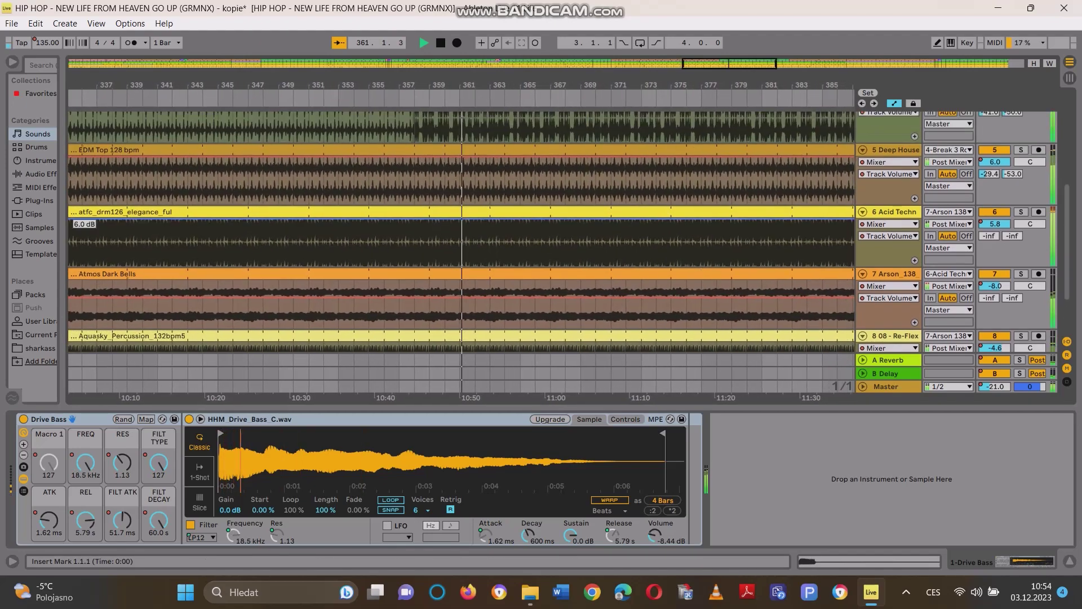
{"action": "scroll", "coordinate": [699, 226], "scroll_direction": "up", "scroll_amount": 6}
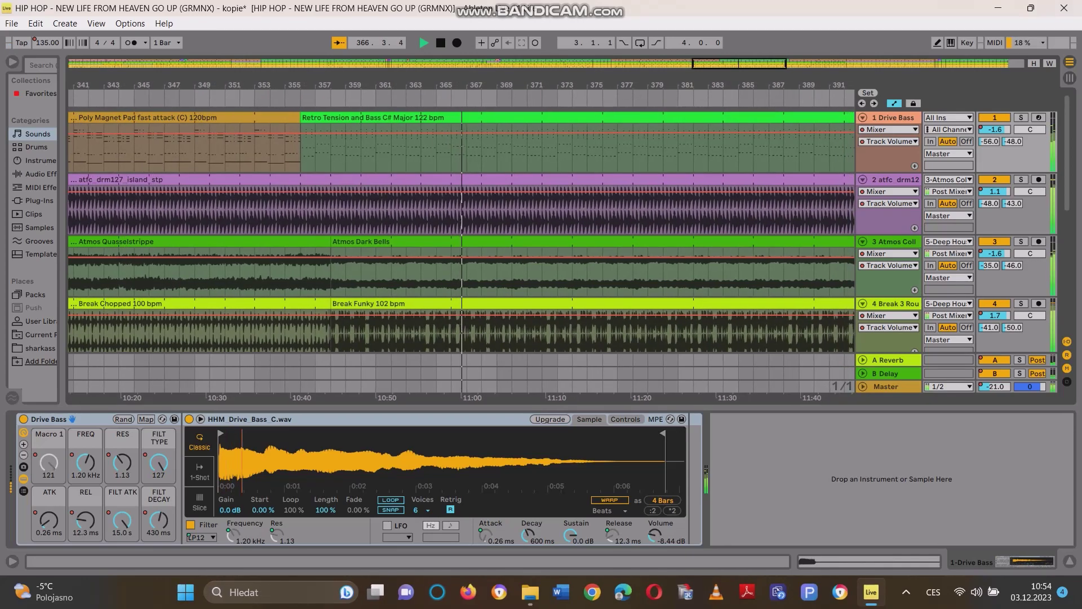
{"action": "scroll", "coordinate": [461, 231], "scroll_direction": "down", "scroll_amount": 3}
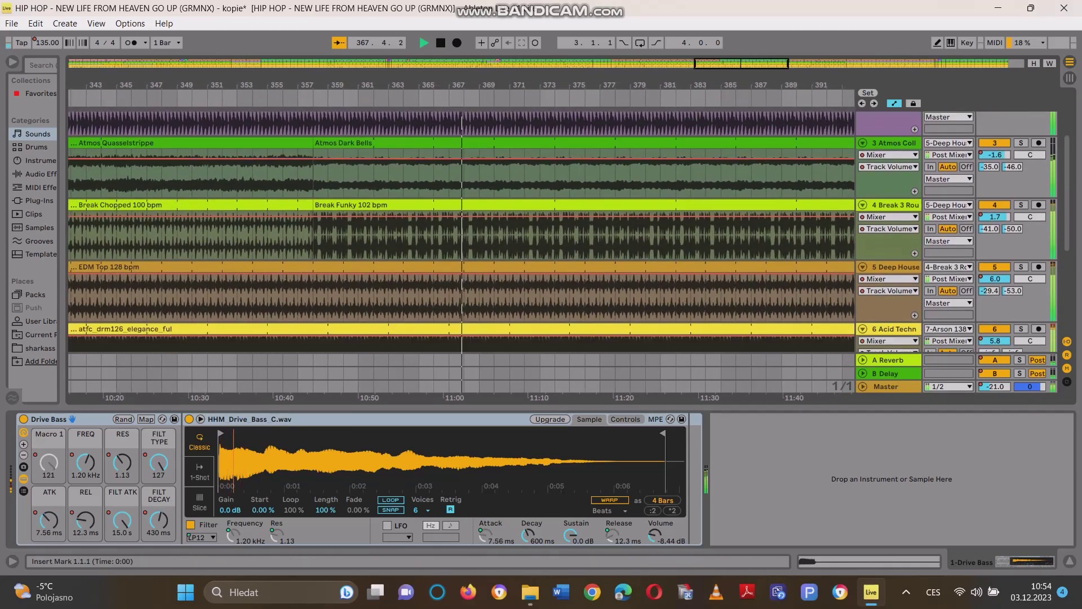
{"action": "scroll", "coordinate": [461, 231], "scroll_direction": "down", "scroll_amount": 5}
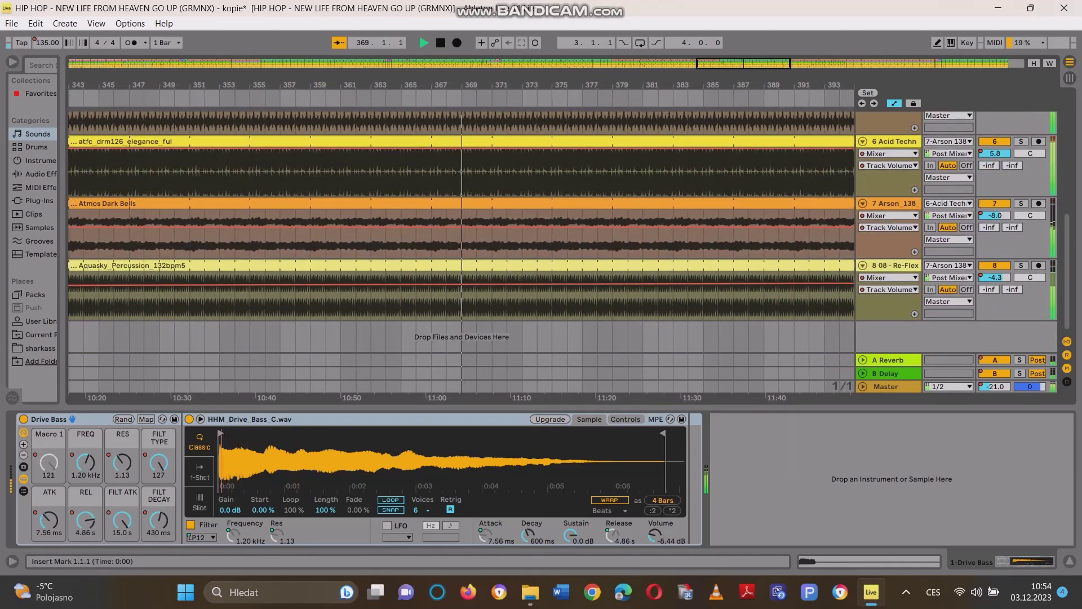
{"action": "scroll", "coordinate": [461, 230], "scroll_direction": "up", "scroll_amount": 3}
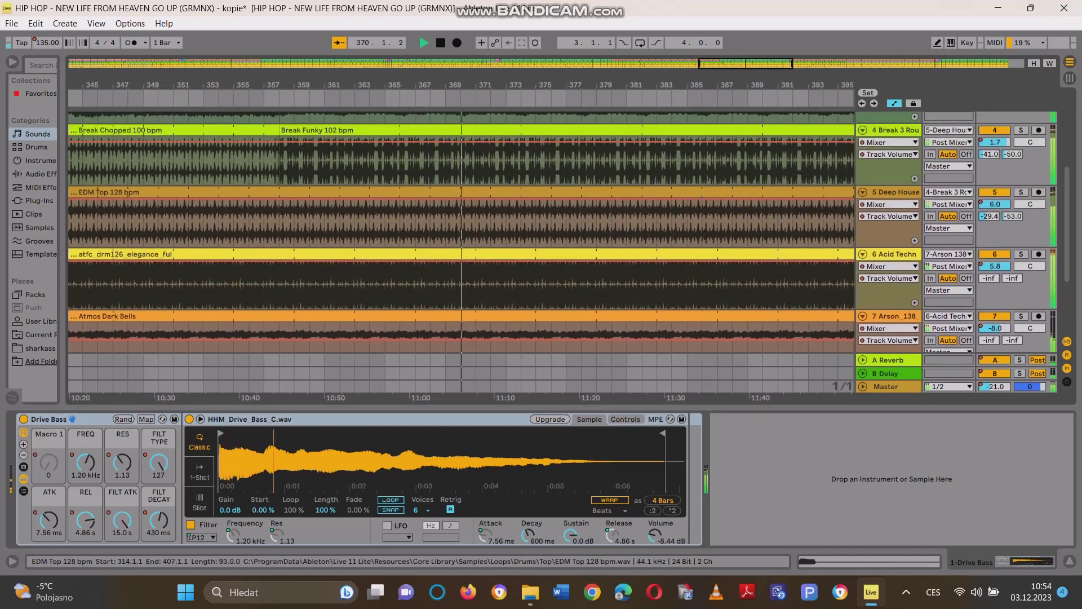
{"action": "scroll", "coordinate": [461, 231], "scroll_direction": "up", "scroll_amount": 5}
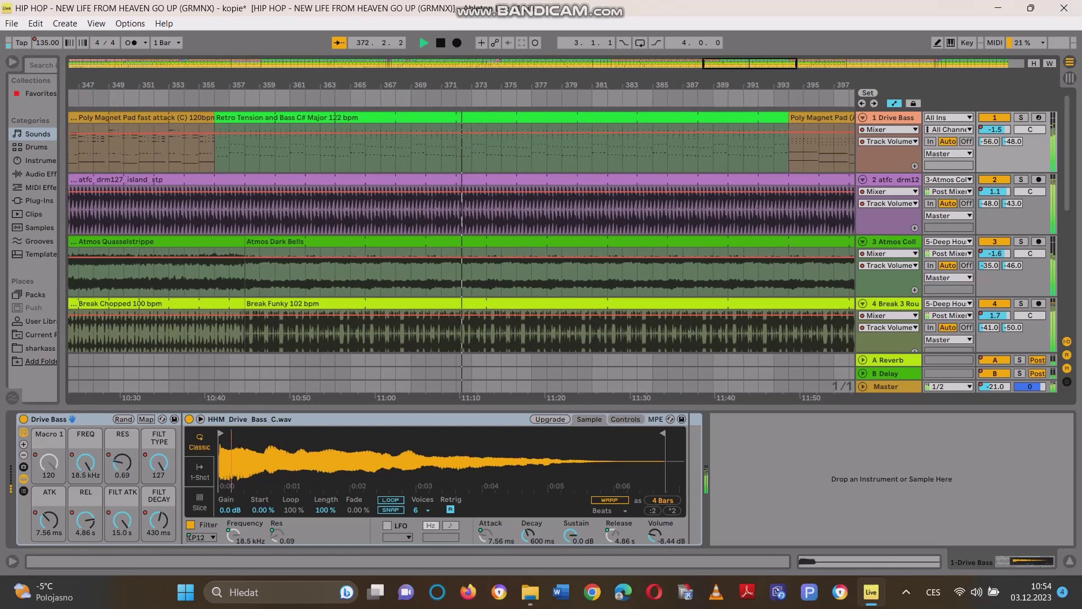
- Check the Session View mixer, return to Arrangement View and examine all tracks between about bars 402 and 416
{"action": "key", "text": "Tab"}
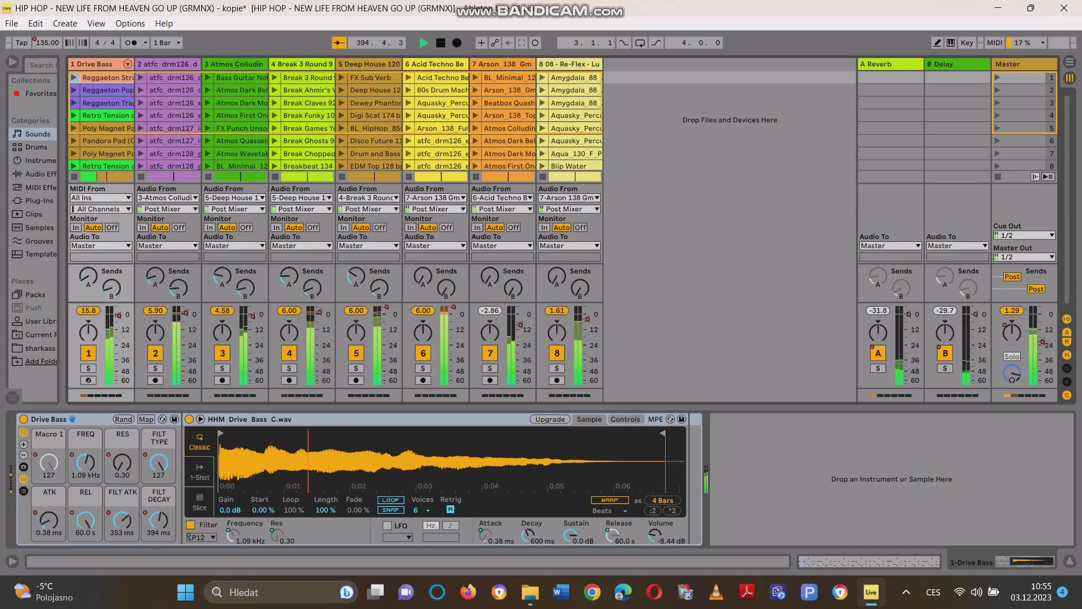
{"action": "key", "text": "Tab"}
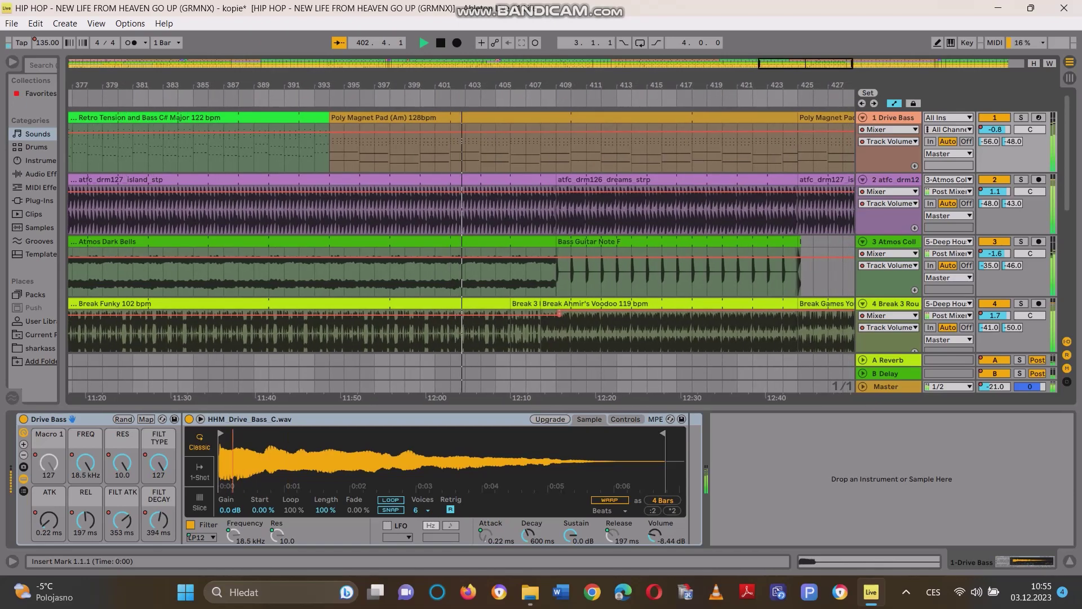
{"action": "scroll", "coordinate": [463, 231], "scroll_direction": "down", "scroll_amount": 6}
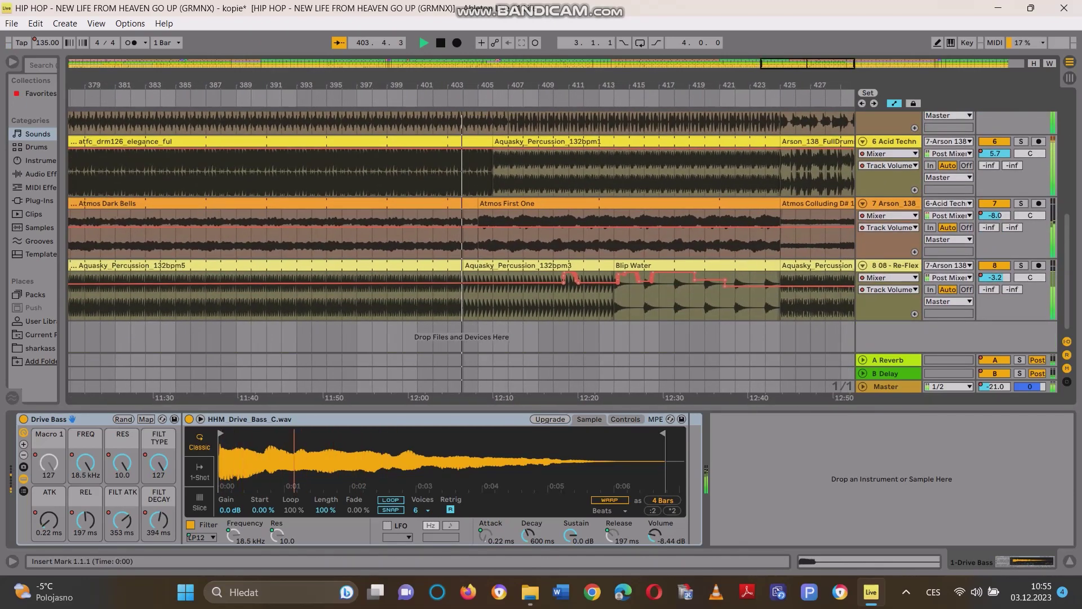
{"action": "scroll", "coordinate": [463, 231], "scroll_direction": "up", "scroll_amount": 6}
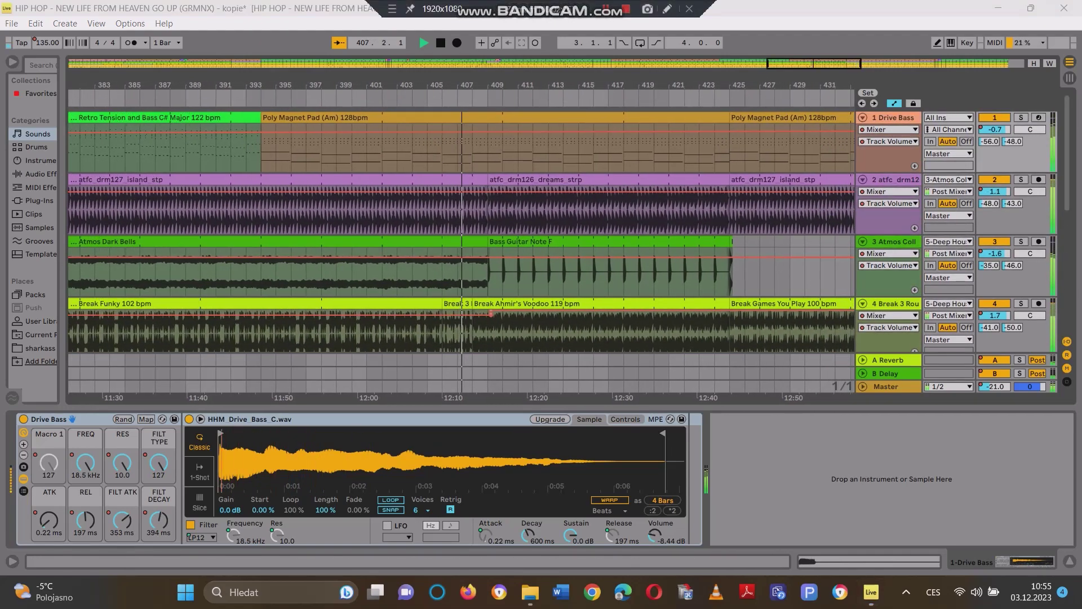
{"action": "scroll", "coordinate": [463, 231], "scroll_direction": "down", "scroll_amount": 10}
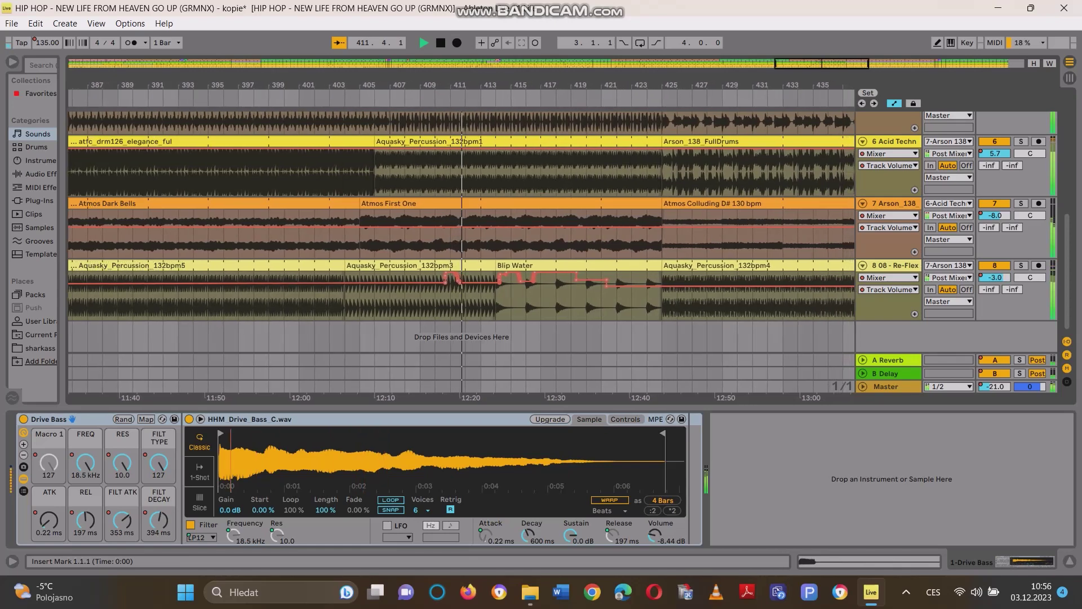
{"action": "scroll", "coordinate": [461, 231], "scroll_direction": "up", "scroll_amount": 2}
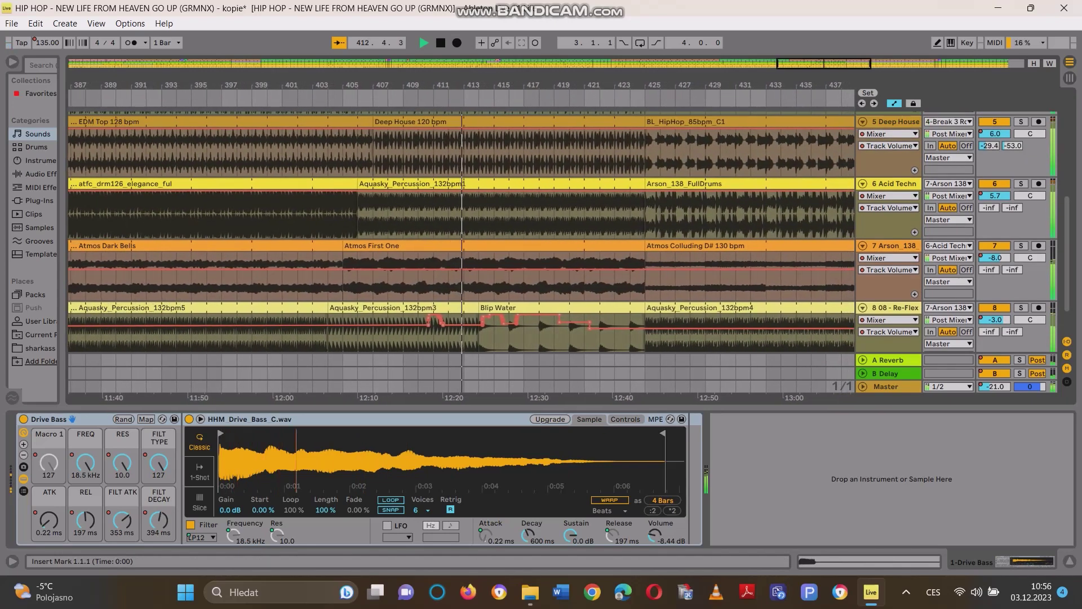
{"action": "scroll", "coordinate": [461, 231], "scroll_direction": "up", "scroll_amount": 8}
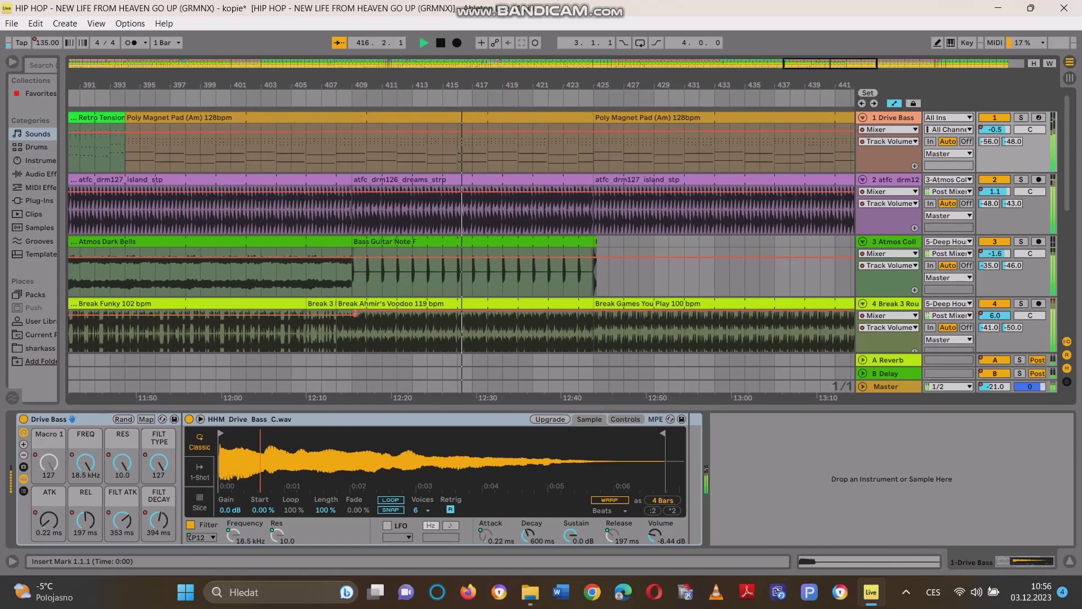
- Examine track 8's volume automation around the Blip Water clip and the other tracks' clips between about bars 417 and 432
{"action": "scroll", "coordinate": [461, 231], "scroll_direction": "down", "scroll_amount": 8}
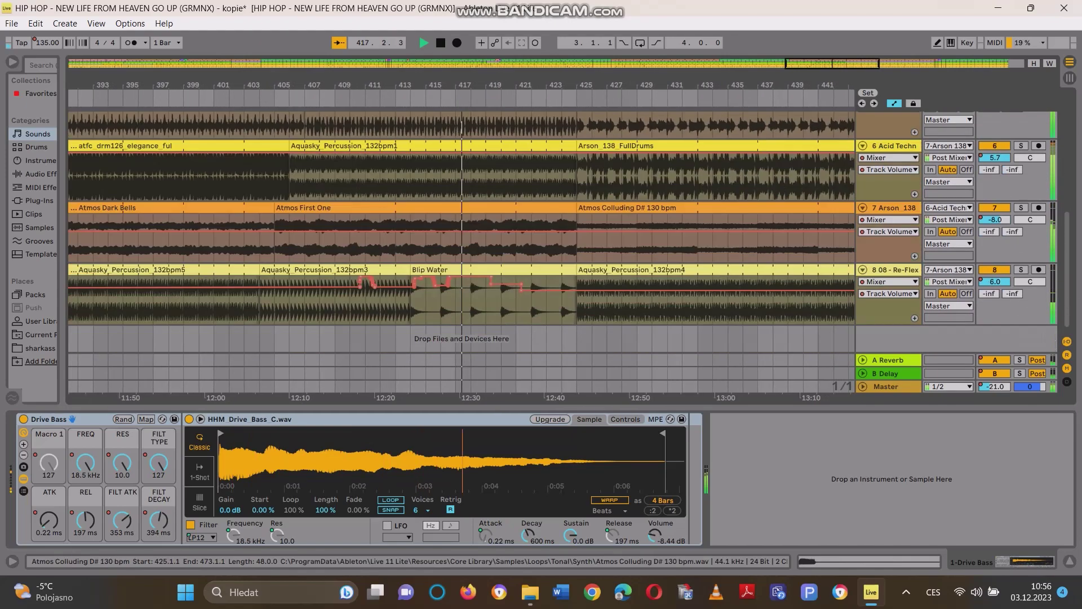
{"action": "scroll", "coordinate": [461, 231], "scroll_direction": "down", "scroll_amount": 1}
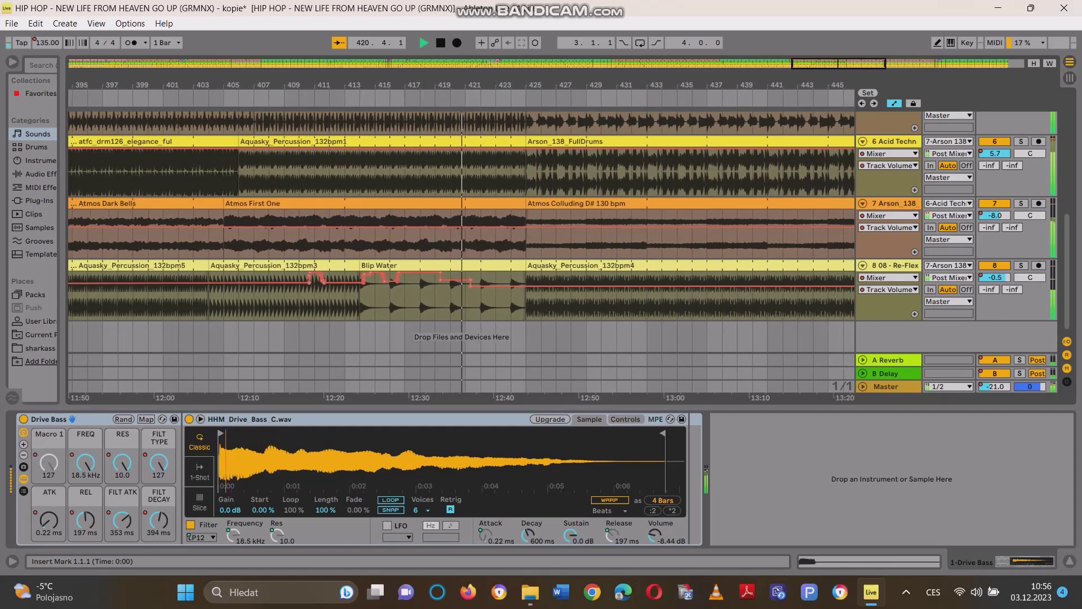
{"action": "scroll", "coordinate": [462, 231], "scroll_direction": "up", "scroll_amount": 5}
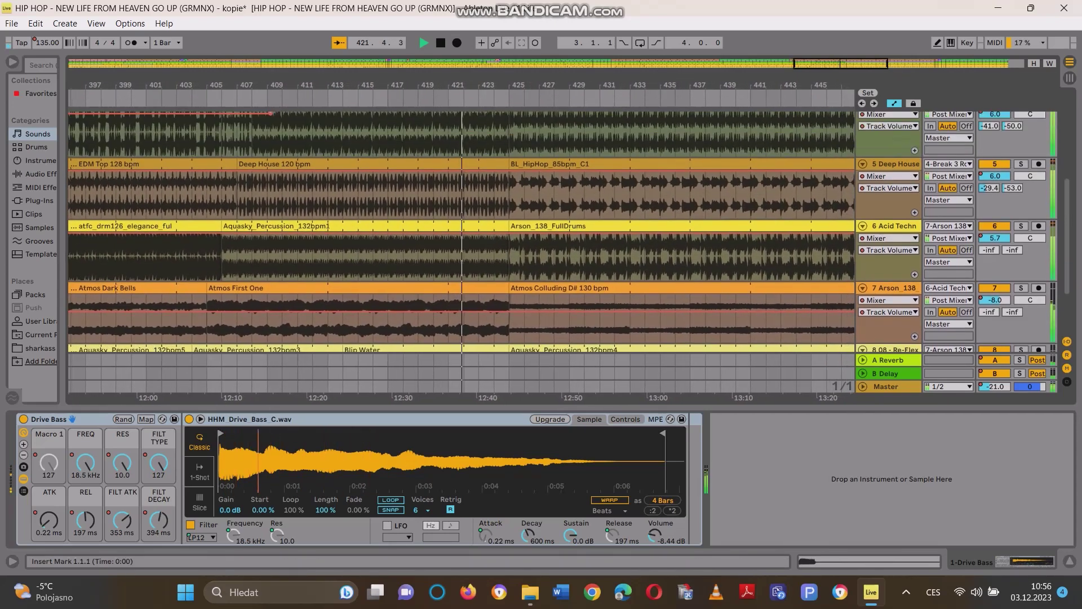
{"action": "scroll", "coordinate": [462, 231], "scroll_direction": "up", "scroll_amount": 5}
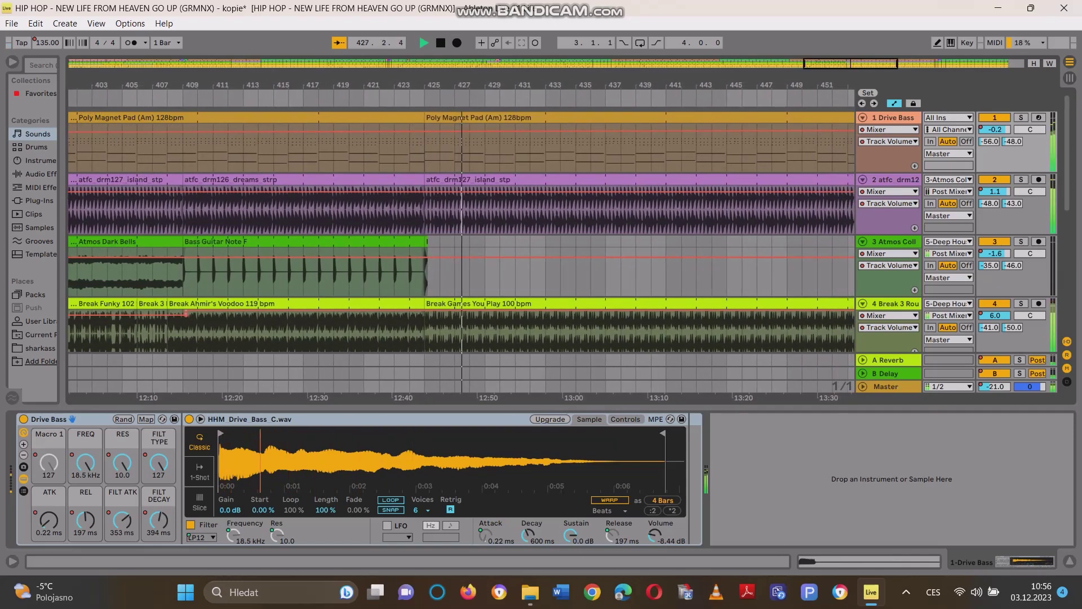
{"action": "scroll", "coordinate": [461, 231], "scroll_direction": "down", "scroll_amount": 2}
{"action": "scroll", "coordinate": [461, 231], "scroll_direction": "down", "scroll_amount": 5}
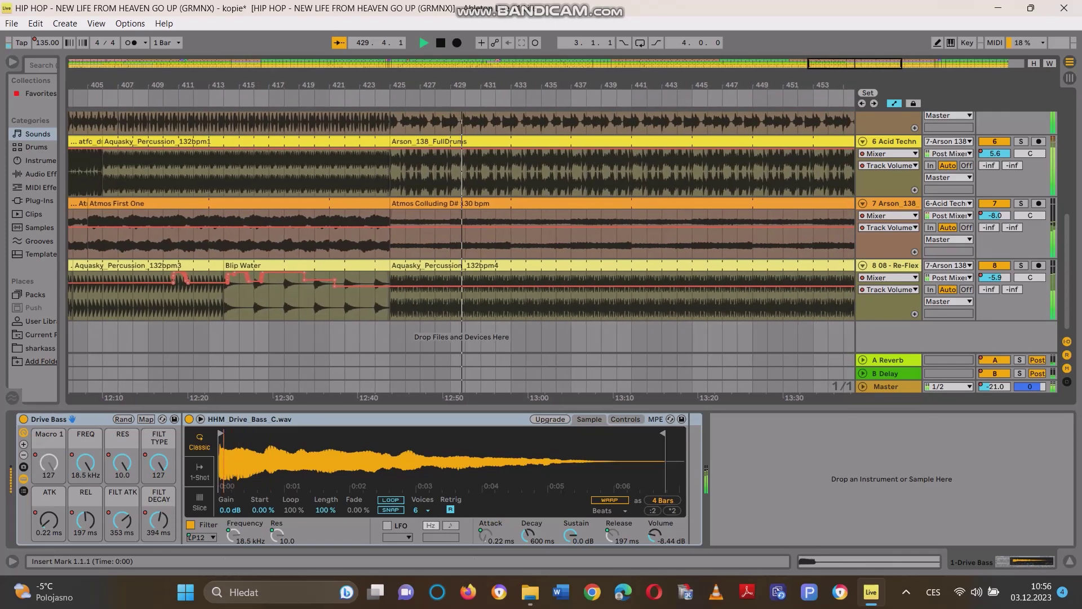
{"action": "scroll", "coordinate": [460, 231], "scroll_direction": "up", "scroll_amount": 3}
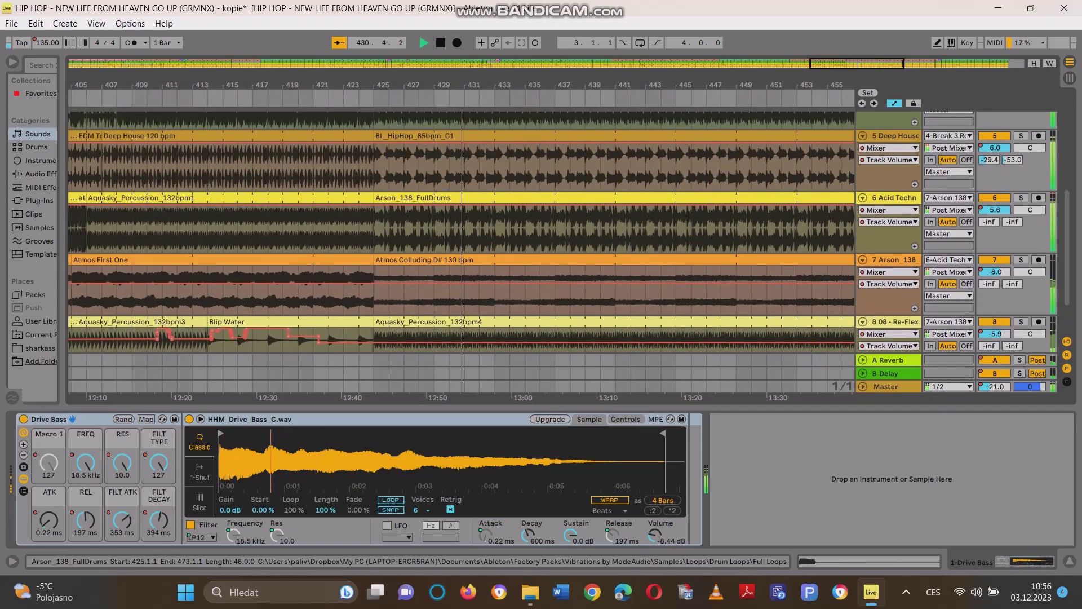
{"action": "scroll", "coordinate": [461, 231], "scroll_direction": "up", "scroll_amount": 8}
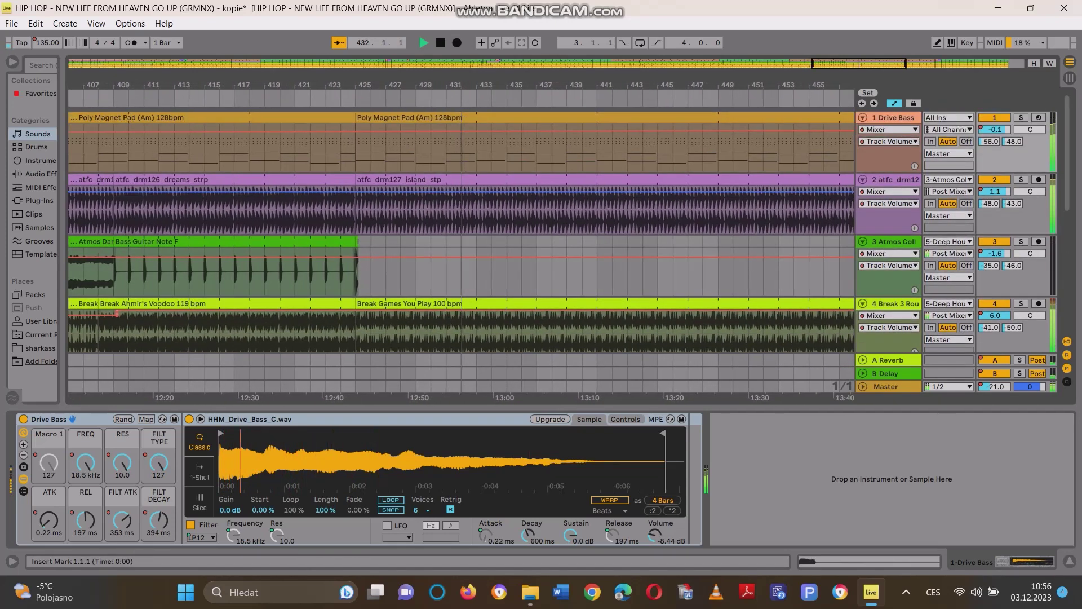
- Examine the clips and volume automation on all eight tracks between about bars 432 and 439
{"action": "scroll", "coordinate": [461, 230], "scroll_direction": "down", "scroll_amount": 5}
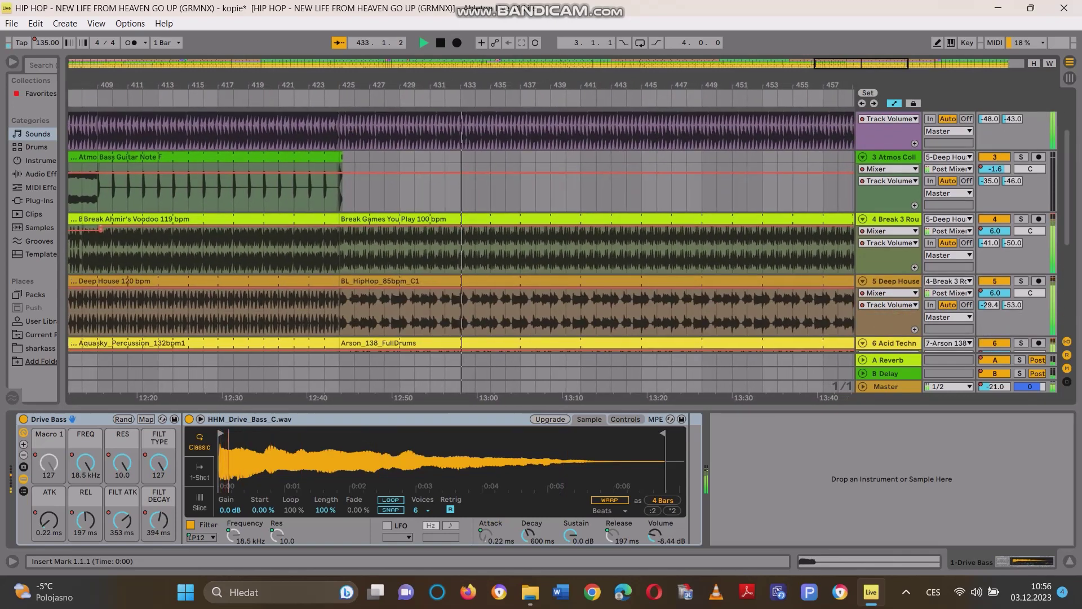
{"action": "scroll", "coordinate": [461, 231], "scroll_direction": "down", "scroll_amount": 4}
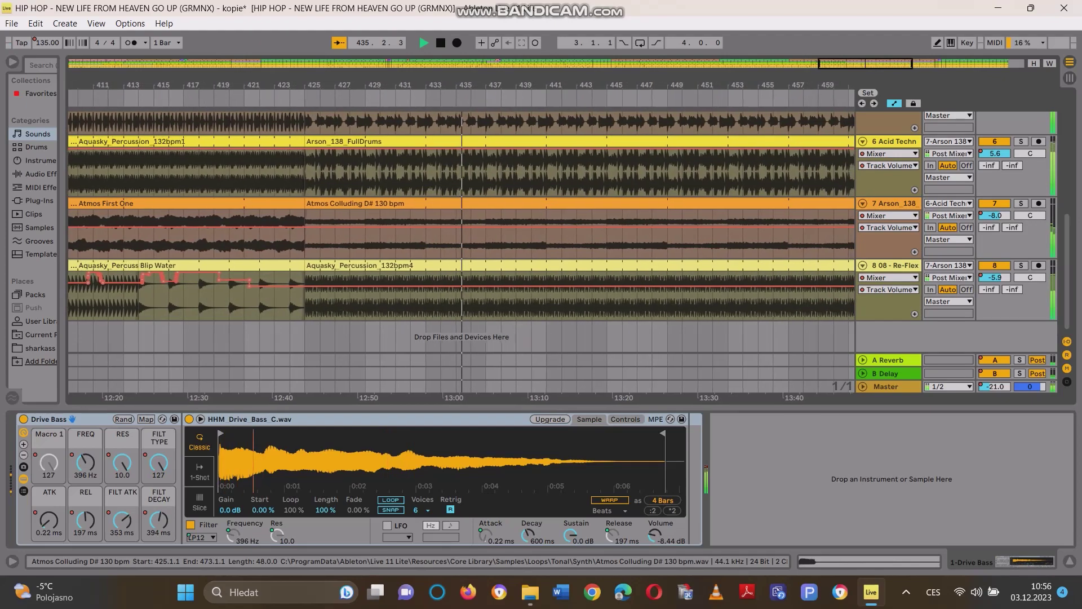
{"action": "scroll", "coordinate": [461, 231], "scroll_direction": "up", "scroll_amount": 6}
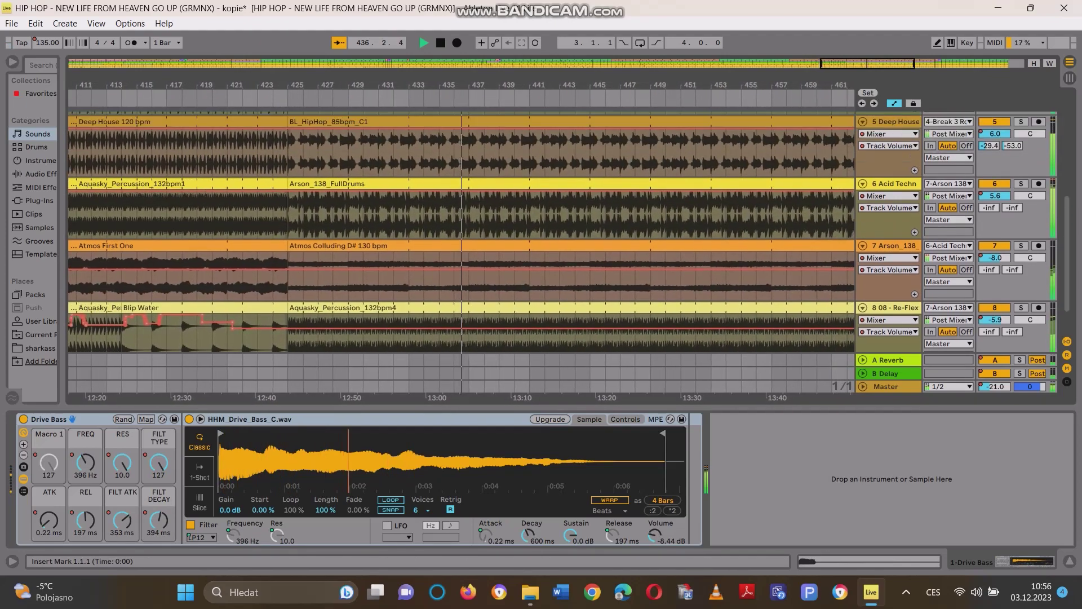
{"action": "scroll", "coordinate": [461, 230], "scroll_direction": "up", "scroll_amount": 3}
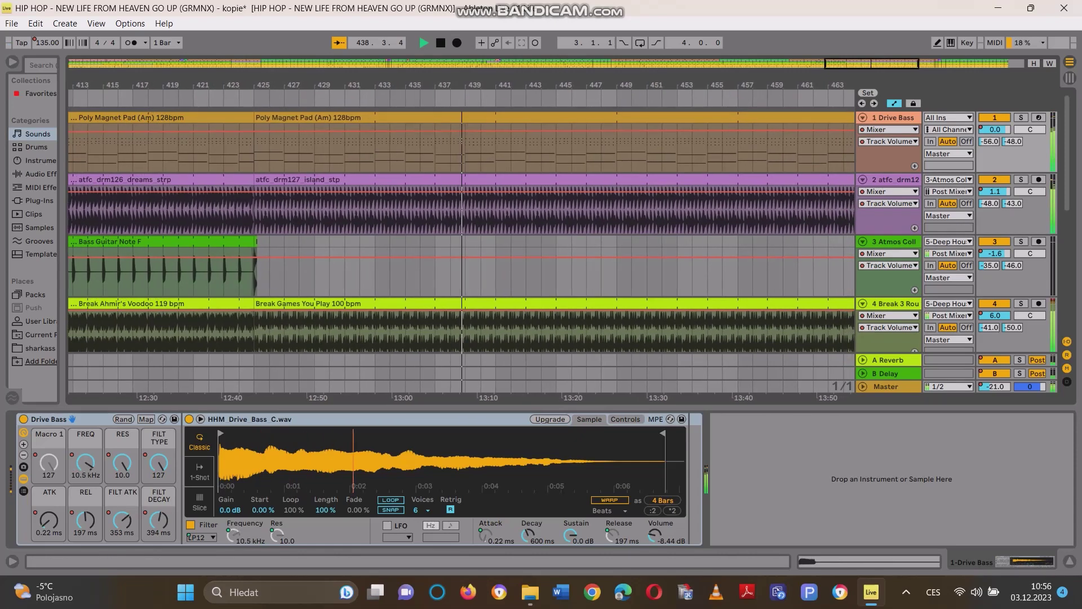
- Check the Session View mixer, then back in Arrangement View briefly unfold the Master track to examine its Song Tempo automation towards the song's end
{"action": "key", "text": "Tab"}
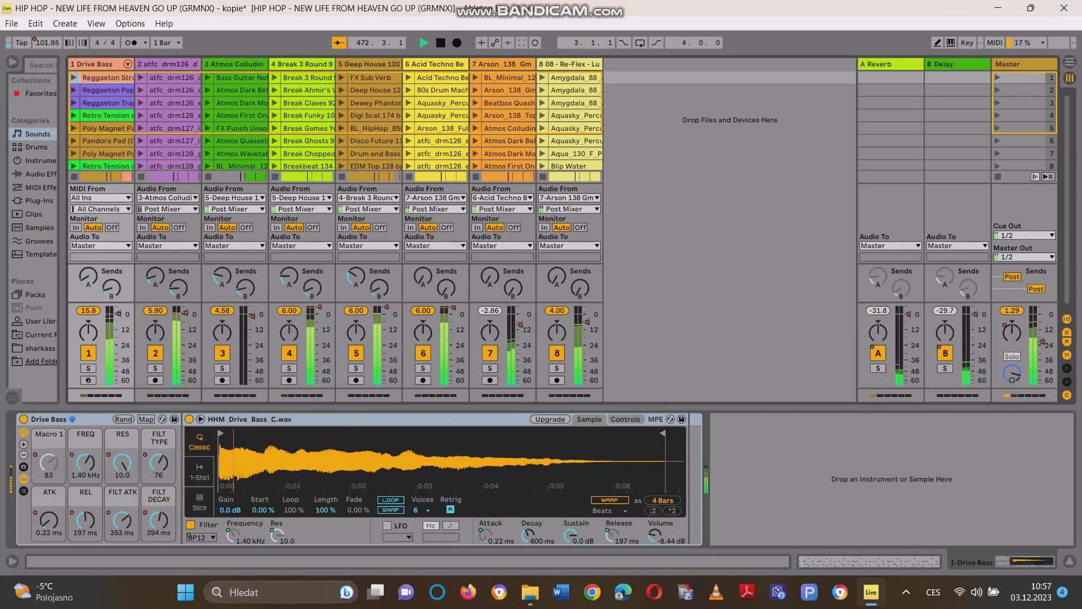
{"action": "key", "text": "Tab"}
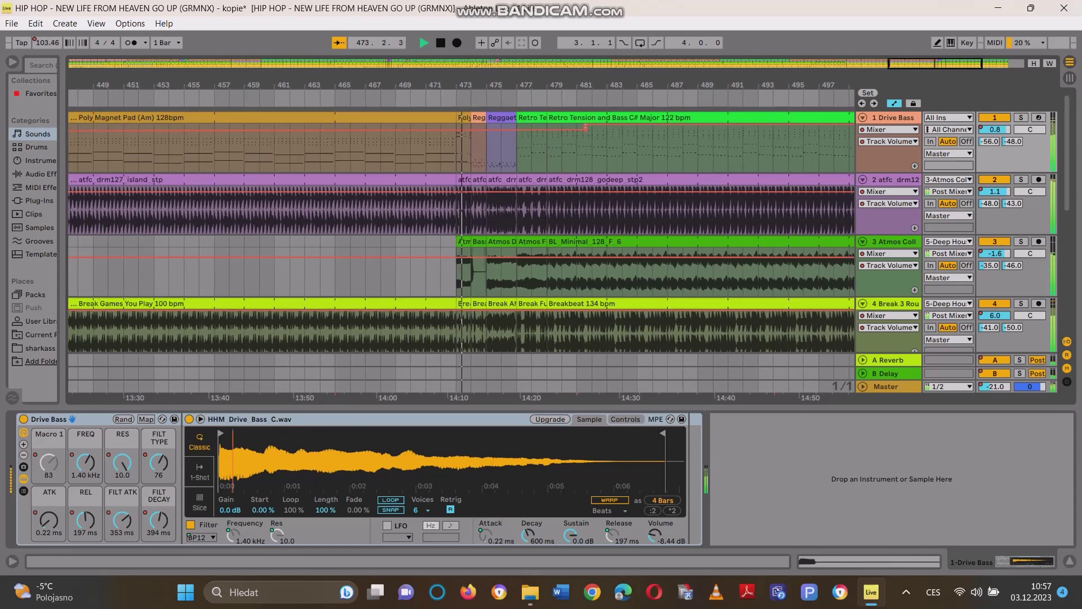
{"action": "left_click", "coordinate": [864, 387]}
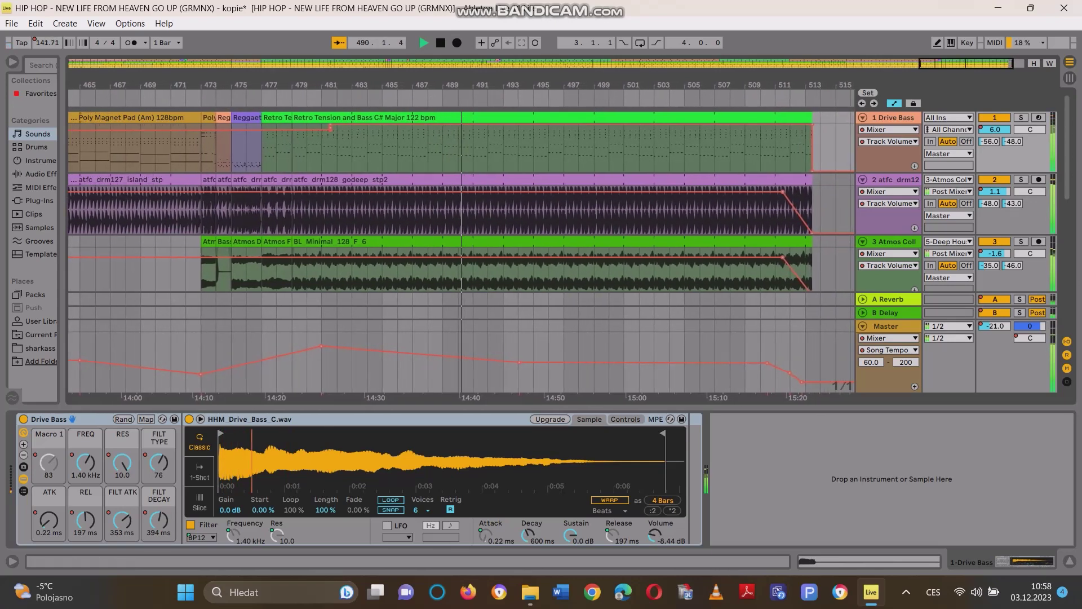
{"action": "key", "text": "ctrl+z"}
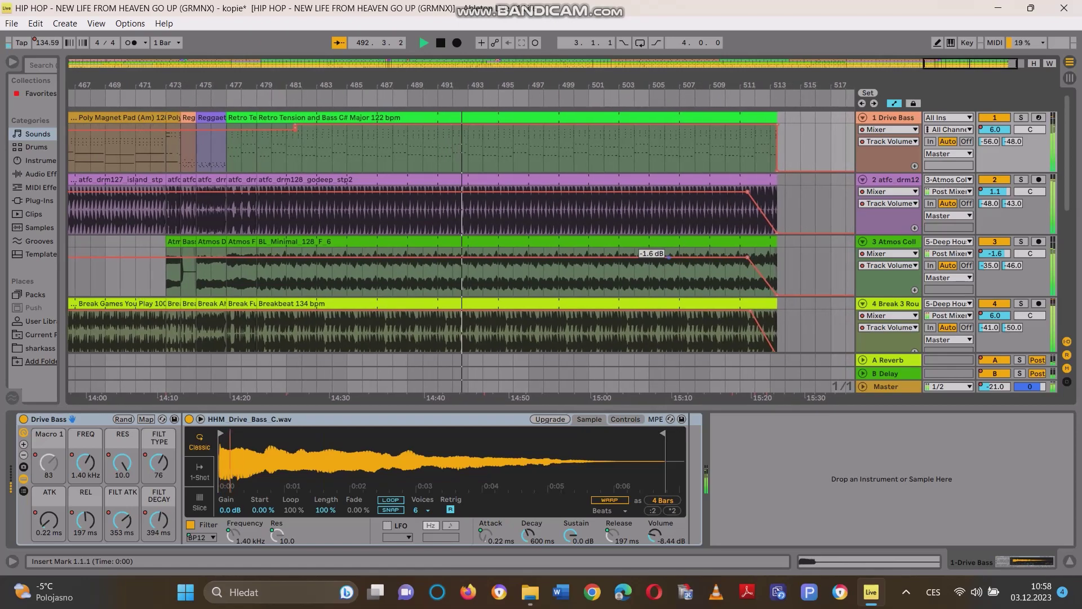
- Examine the closing clips and volume fade-outs on all tracks up to about bar 513 and stop playback after the song's end
{"action": "scroll", "coordinate": [420, 232], "scroll_direction": "down", "scroll_amount": 5}
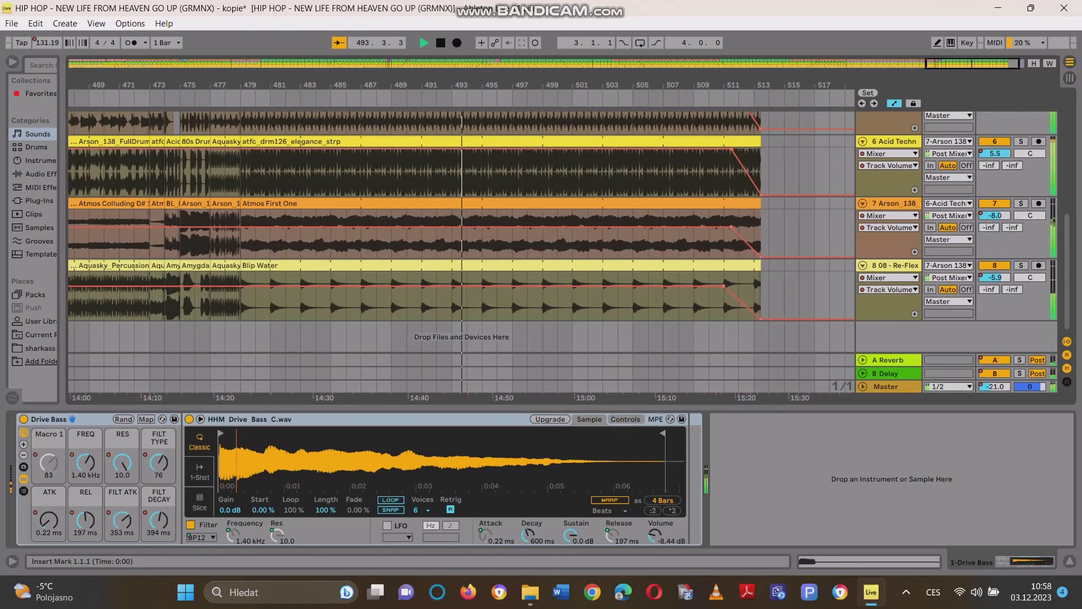
{"action": "scroll", "coordinate": [463, 231], "scroll_direction": "up", "scroll_amount": 5}
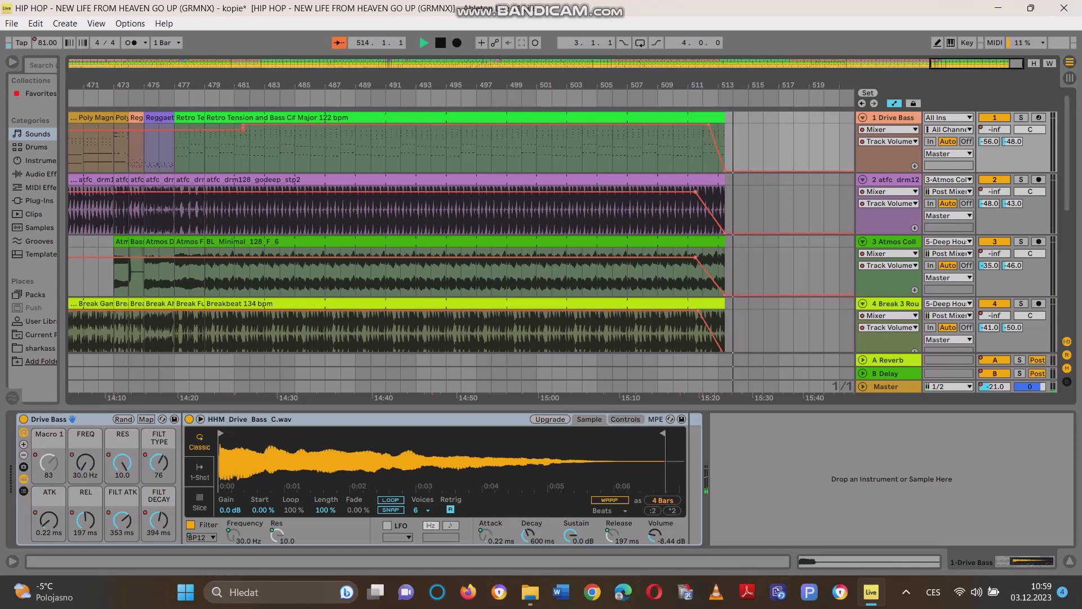
{"action": "key", "text": "space"}
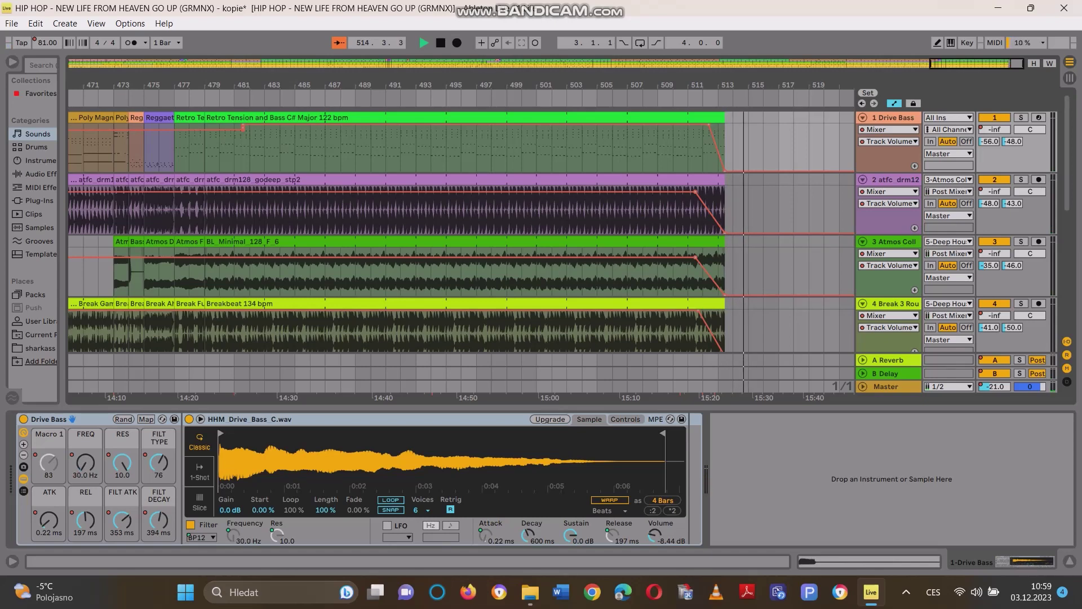